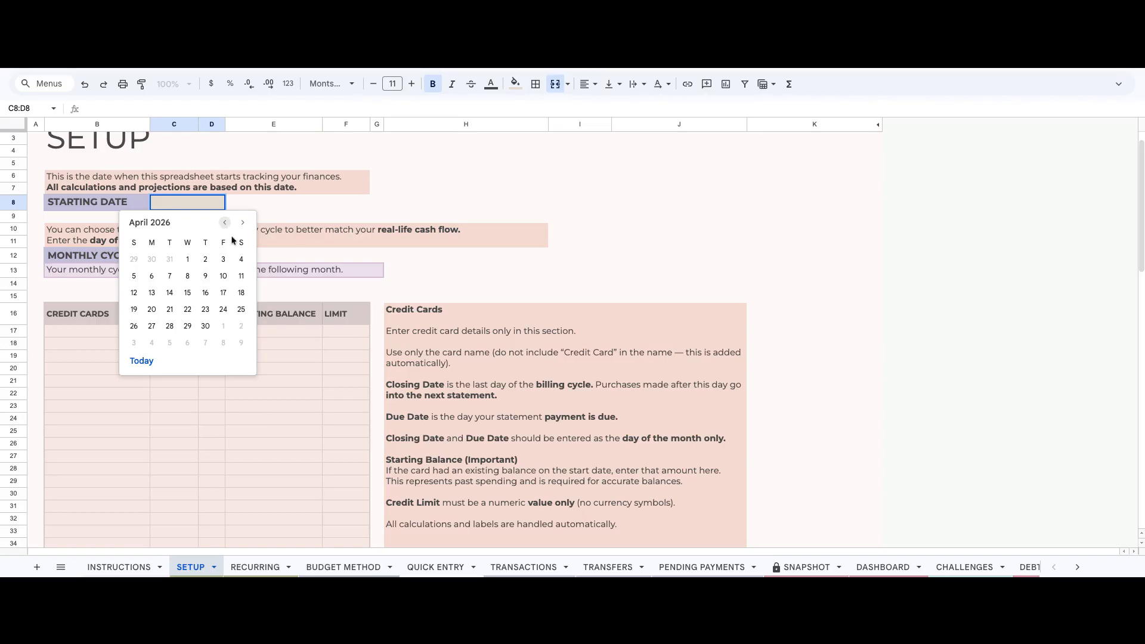
# - Set the starting date to 2-Mar-2026 and the monthly cycle start day to 20
pyautogui.click(225, 223)
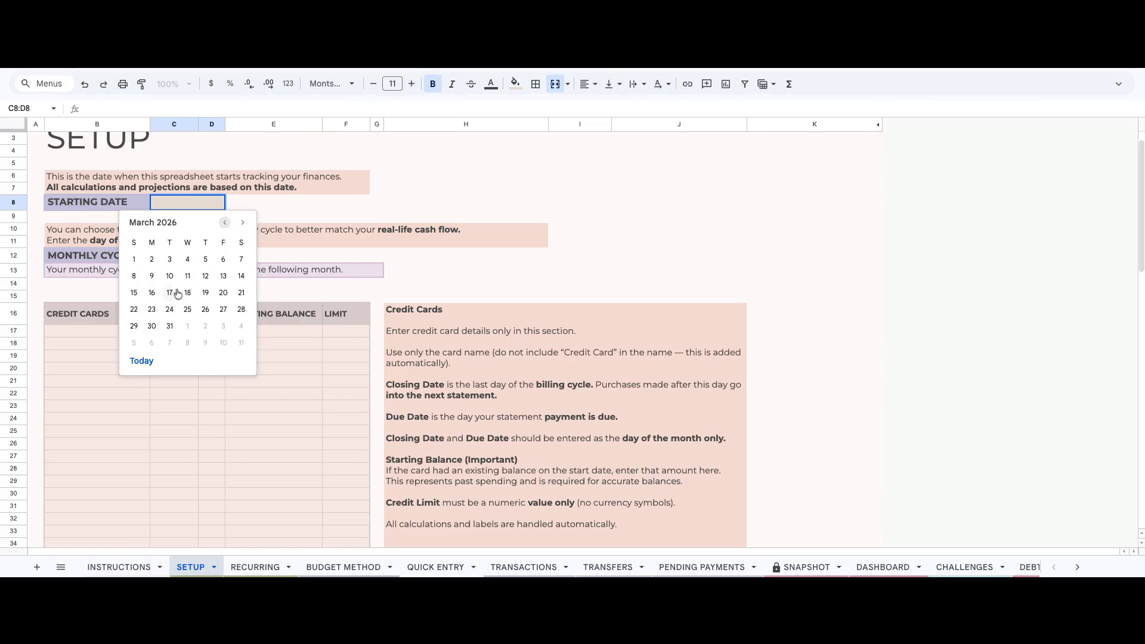
pyautogui.click(151, 261)
pyautogui.click(210, 259)
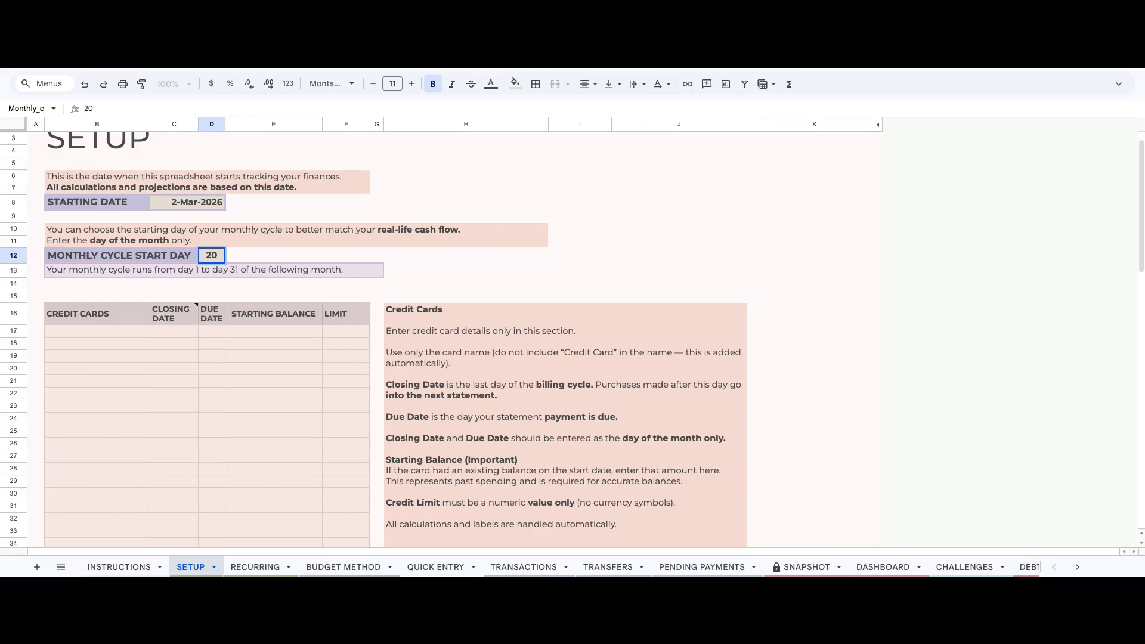
# - Enter Sapphire as the name of the first credit card in the credit cards table
pyautogui.scroll(-2, 374, 339)
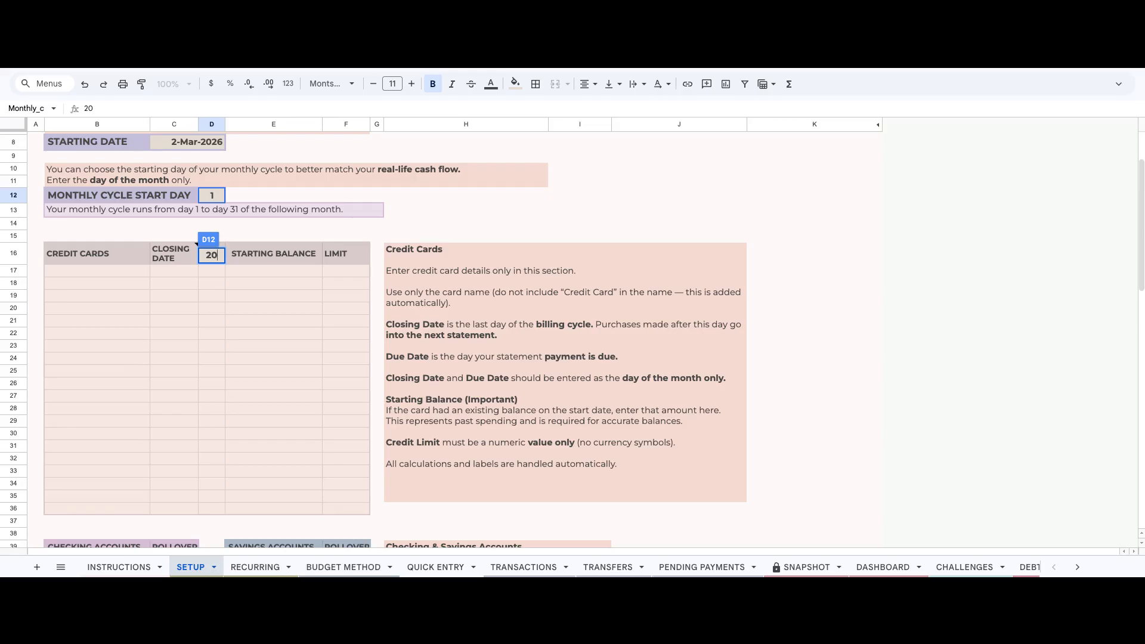
pyautogui.click(97, 271)
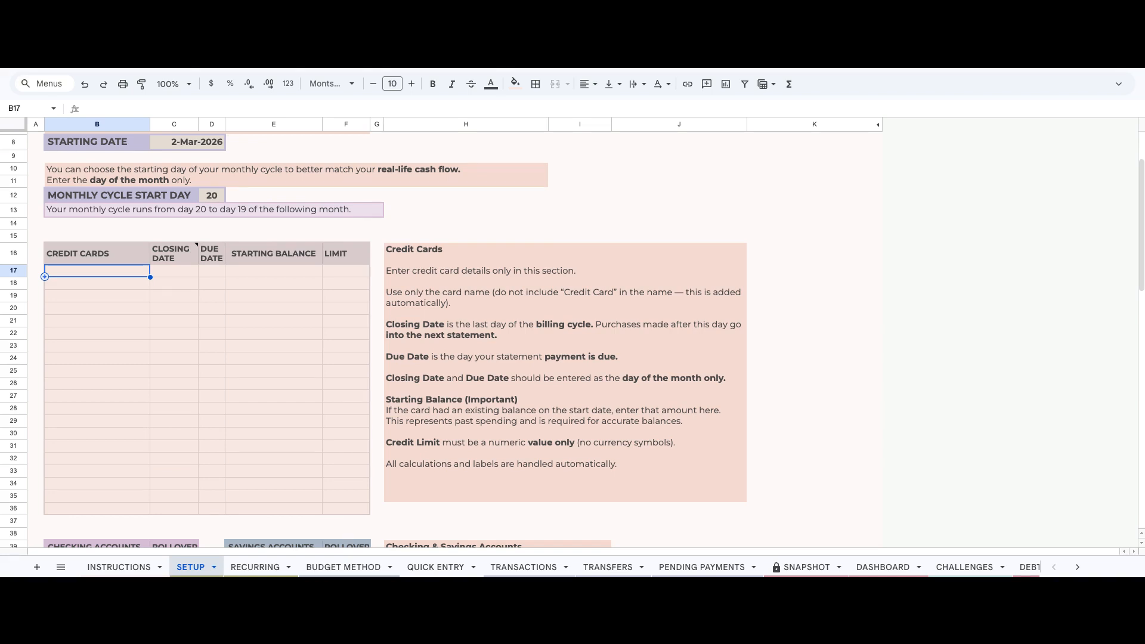
pyautogui.write('Sapphire')
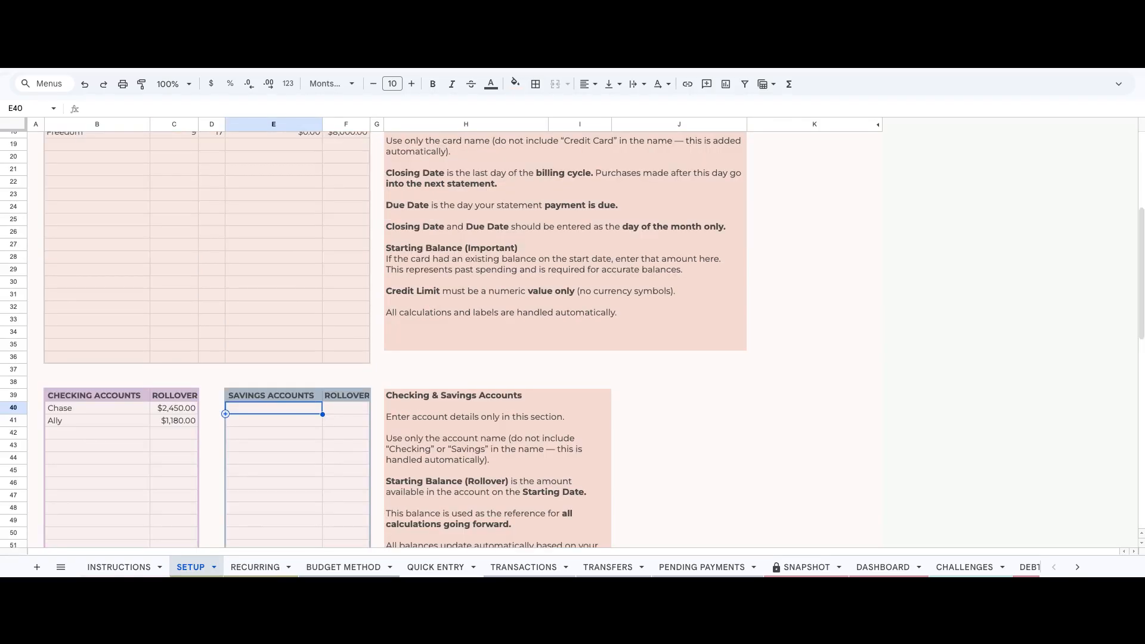
# - Add the savings accounts High-Yield Savings with a rollover of $8,500.00 and Vacation Fund with $1,150.00
pyautogui.write('High-Yield Savings\t$8,500.00 Vacation Fund\t$1,150.00')
pyautogui.press('Return')
pyautogui.click(292, 449)
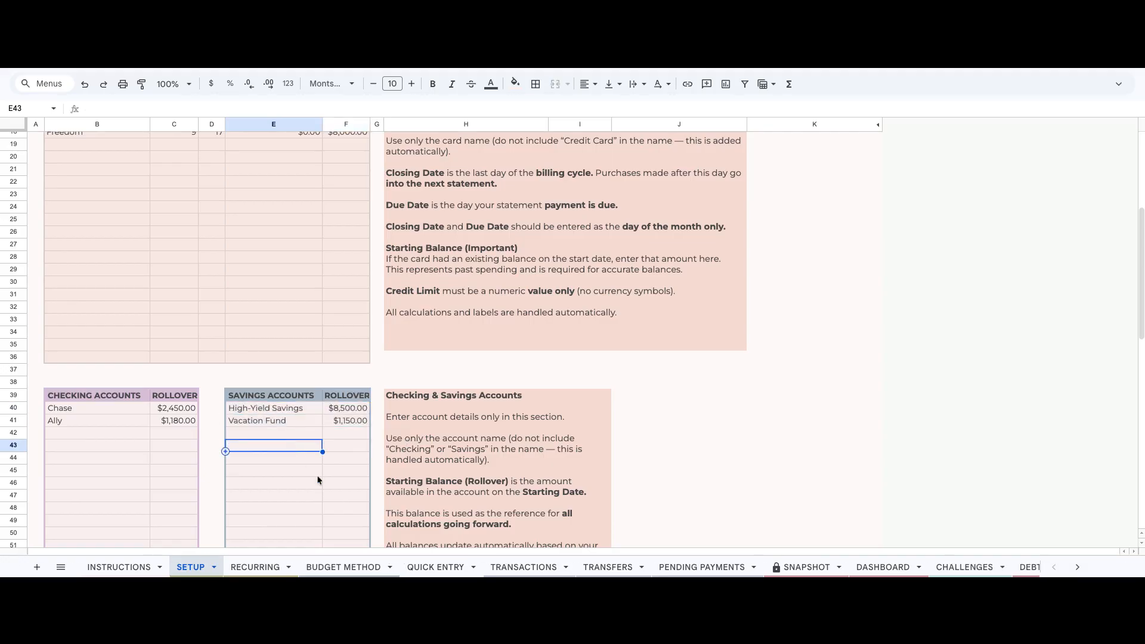
# - List the expense categories Rent, Utilities, Groceries, Transport, Car & Gas, Insurance, Healthcare, Dining Out, Coffee Shops, Entertainment, Shopping, Subscriptions, Travel, Fitness, Gifts, Personal Care, Education, Fees
pyautogui.scroll(-2, 319, 480)
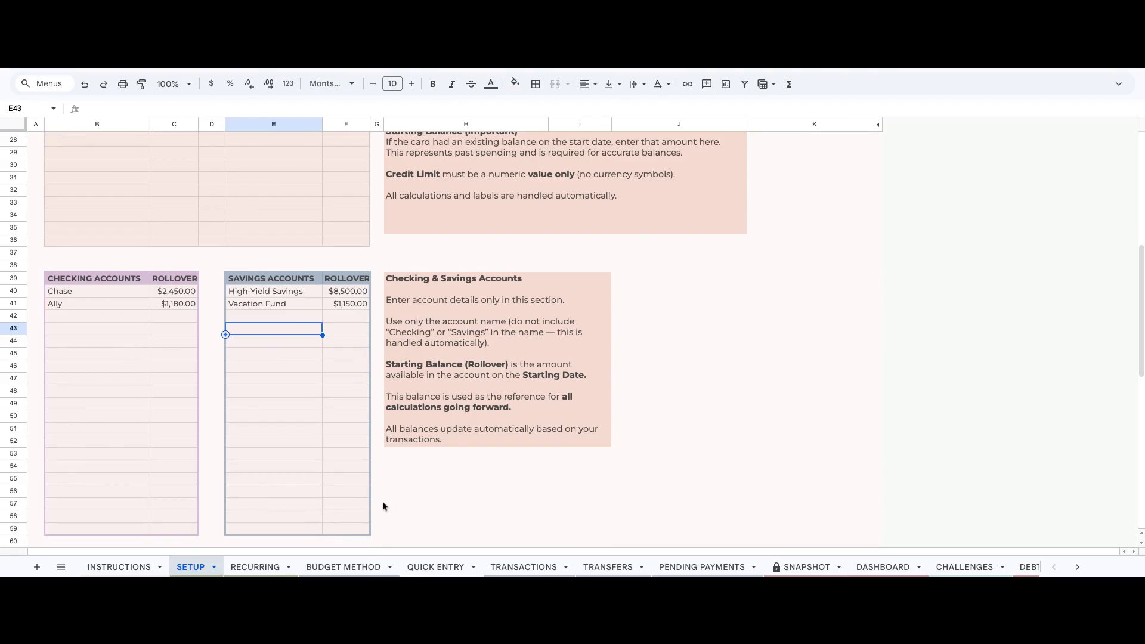
pyautogui.scroll(-6, 299, 447)
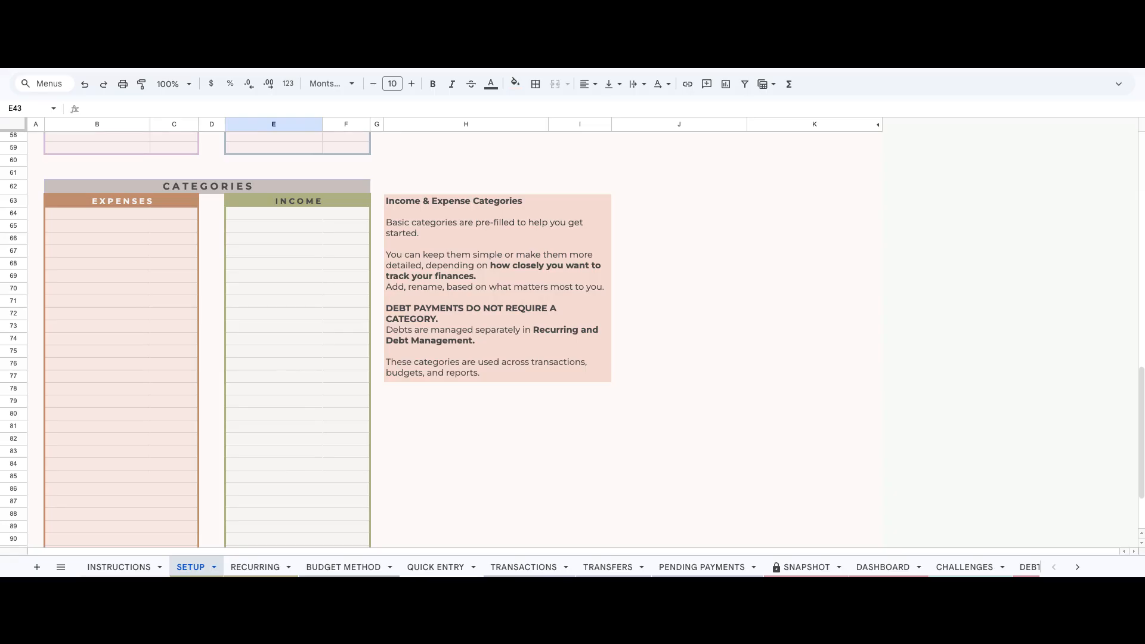
pyautogui.click(132, 218)
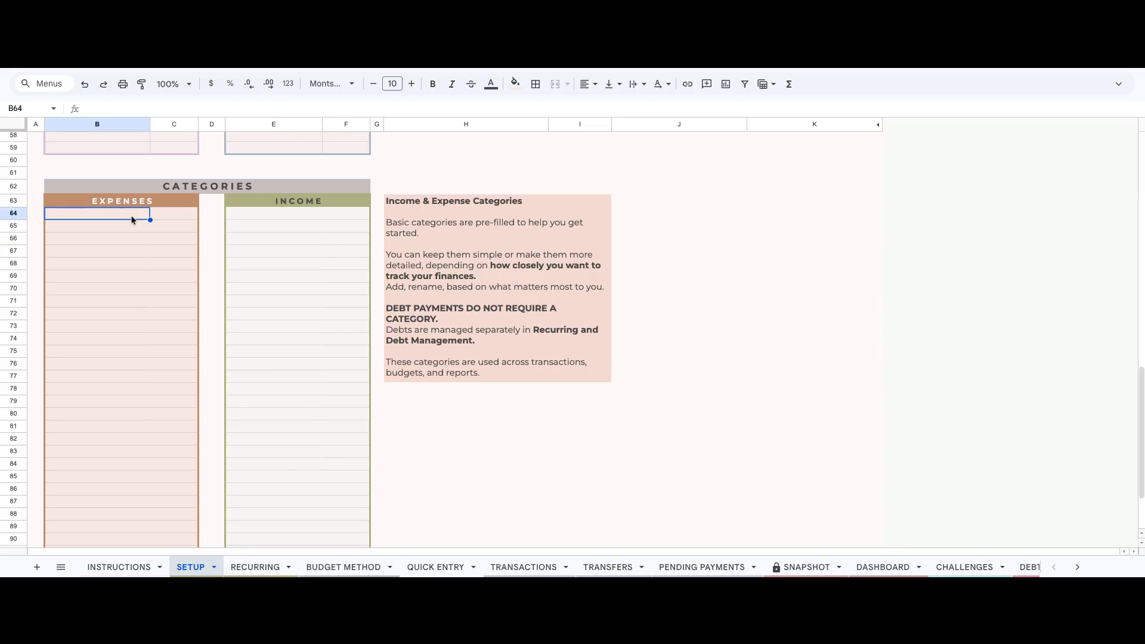
pyautogui.write('Rent Utilities Groceries Transport Car & Gas Insurance Healthcare Dining Out Coffee Shops Entertainment Shopping Subscriptions Travel Fitness Gifts Personal Care Education Fees')
pyautogui.scroll(1, 453, 334)
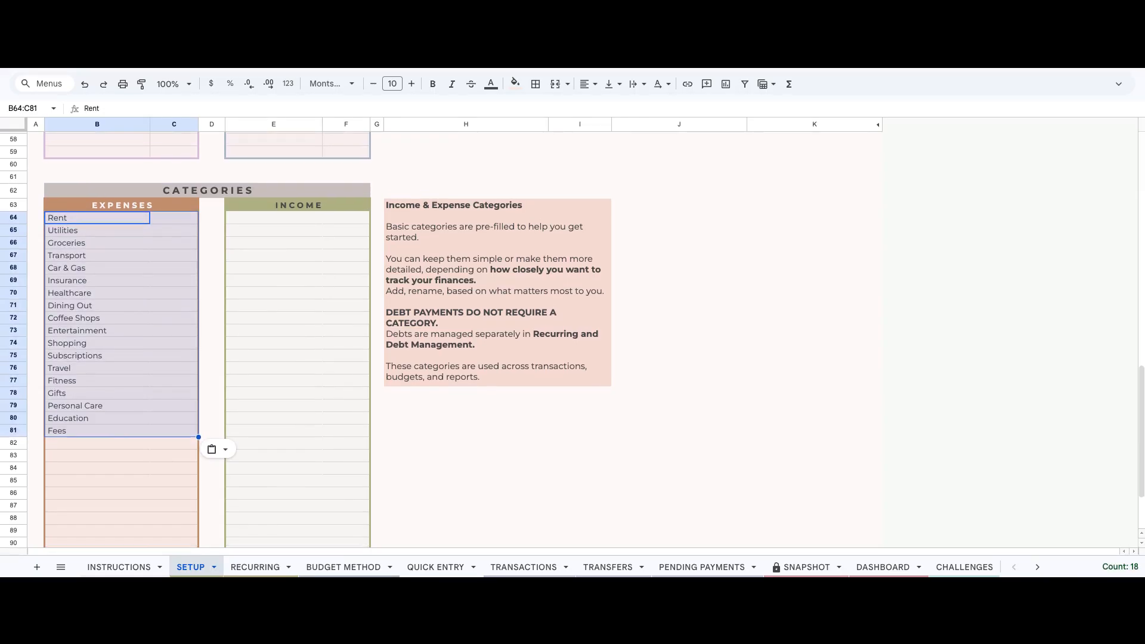
# - List the income categories Salary, Freelance, Side Hustle, Interest, Cash Back and Gifts Received, starting in the first income row
pyautogui.click(345, 218)
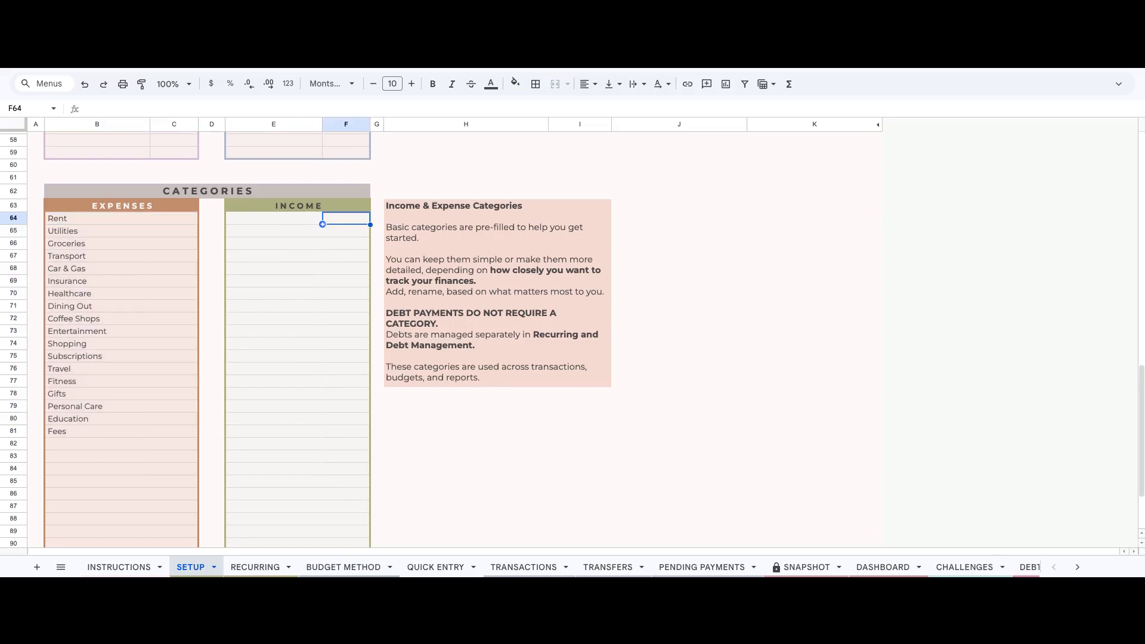
pyautogui.click(269, 221)
pyautogui.write('Salary Freelance Side Hustle Interest Cash Back Gifts Received')
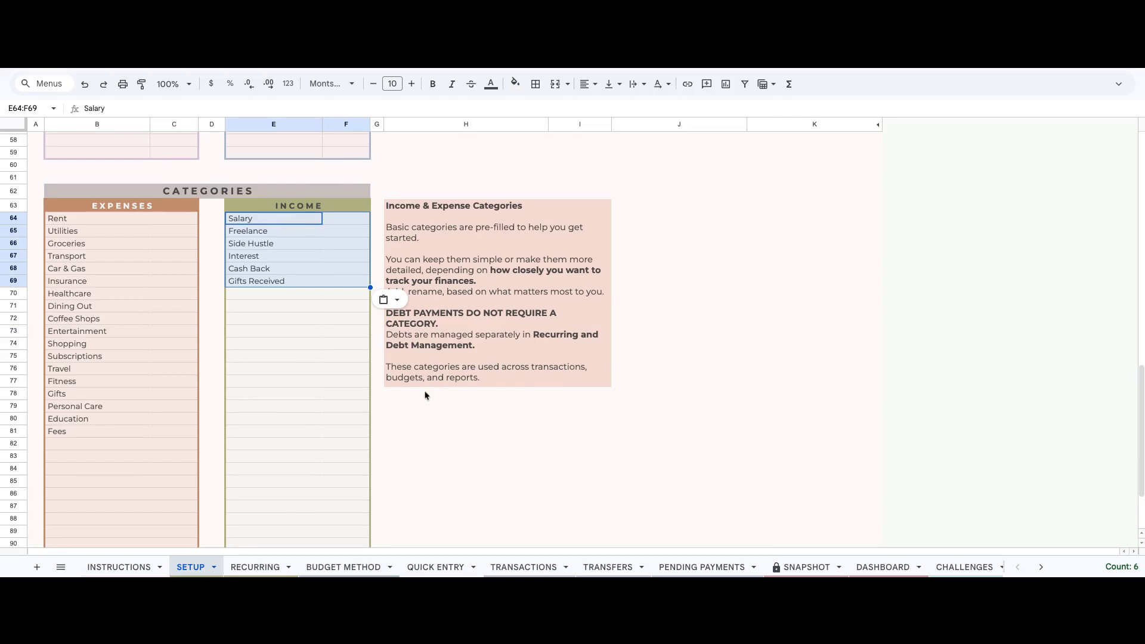
pyautogui.click(418, 493)
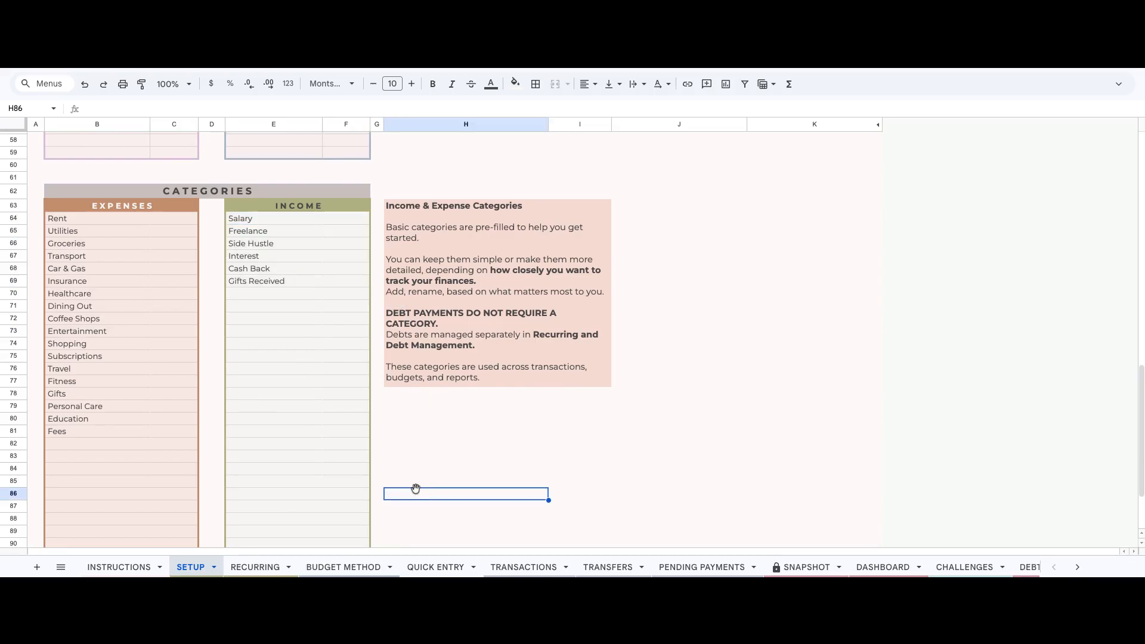
# - On the RECURRING sheet, add the monthly income "Paycheck — Acme Corp" with amount 4250 and automatic payment YES
pyautogui.click(256, 567)
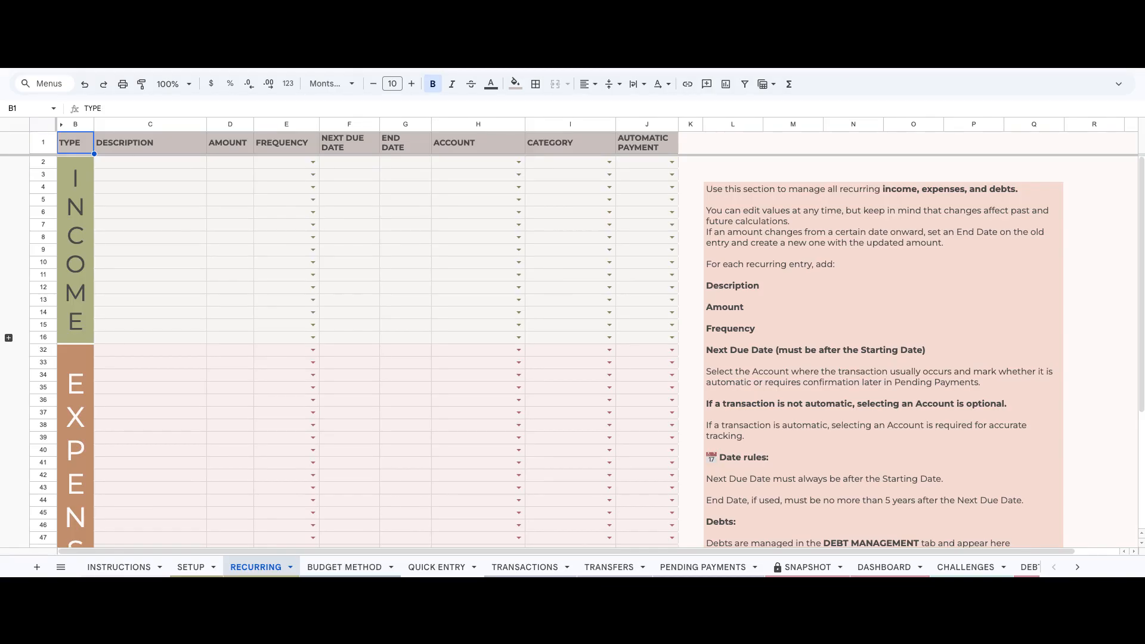
pyautogui.click(150, 162)
pyautogui.write('Paycheck — Acme Corp')
pyautogui.press('Tab')
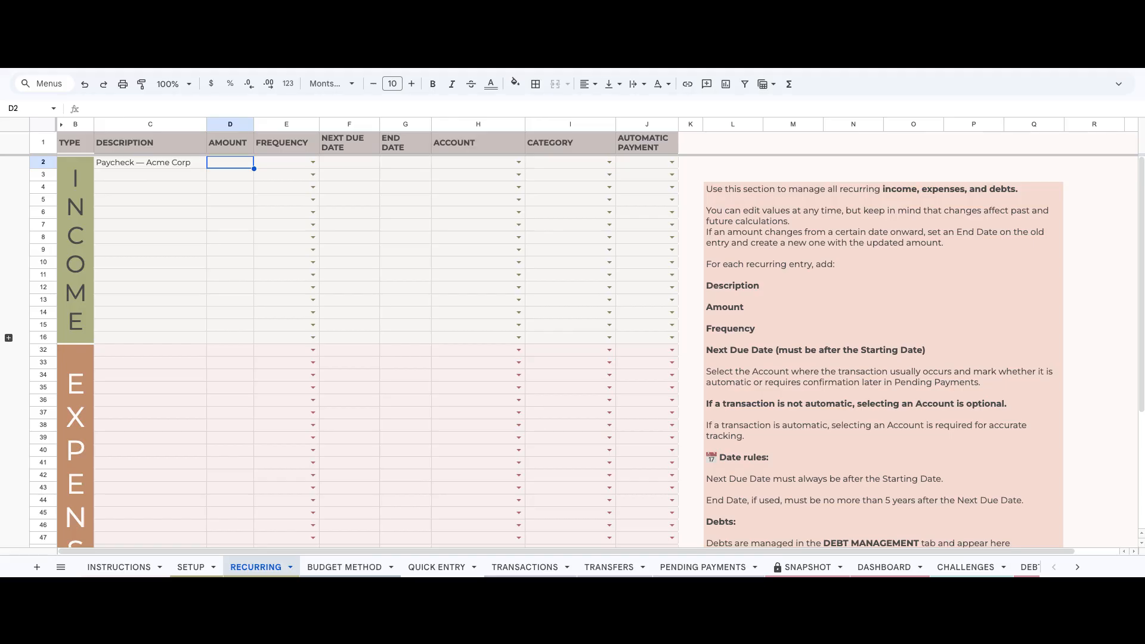
pyautogui.write('4250')
pyautogui.press('Tab')
pyautogui.click(308, 164)
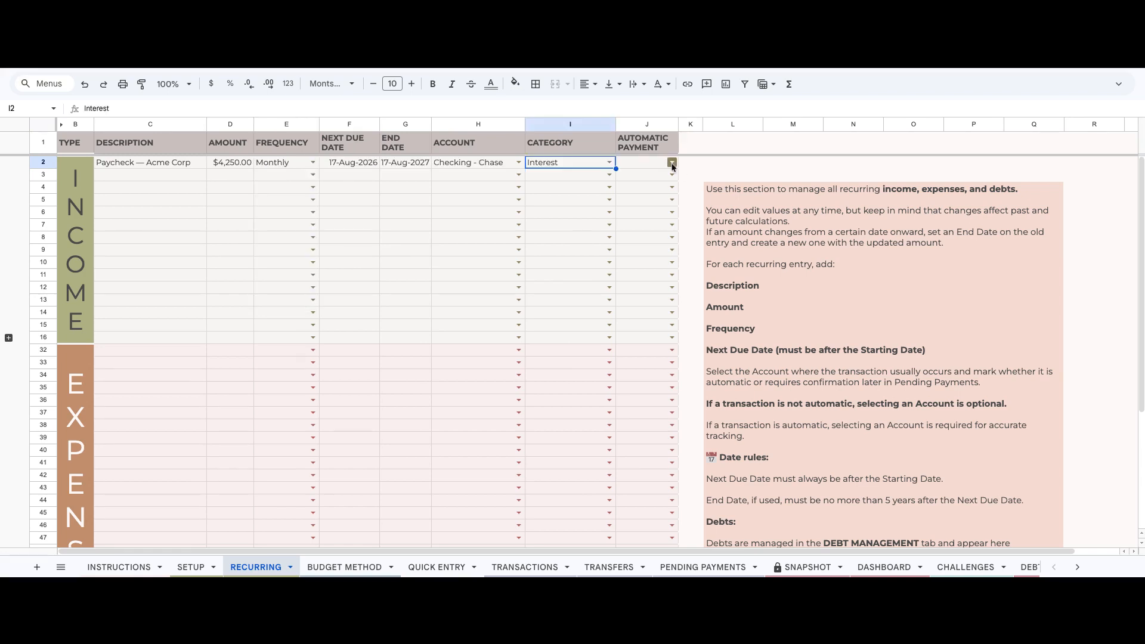
pyautogui.click(672, 163)
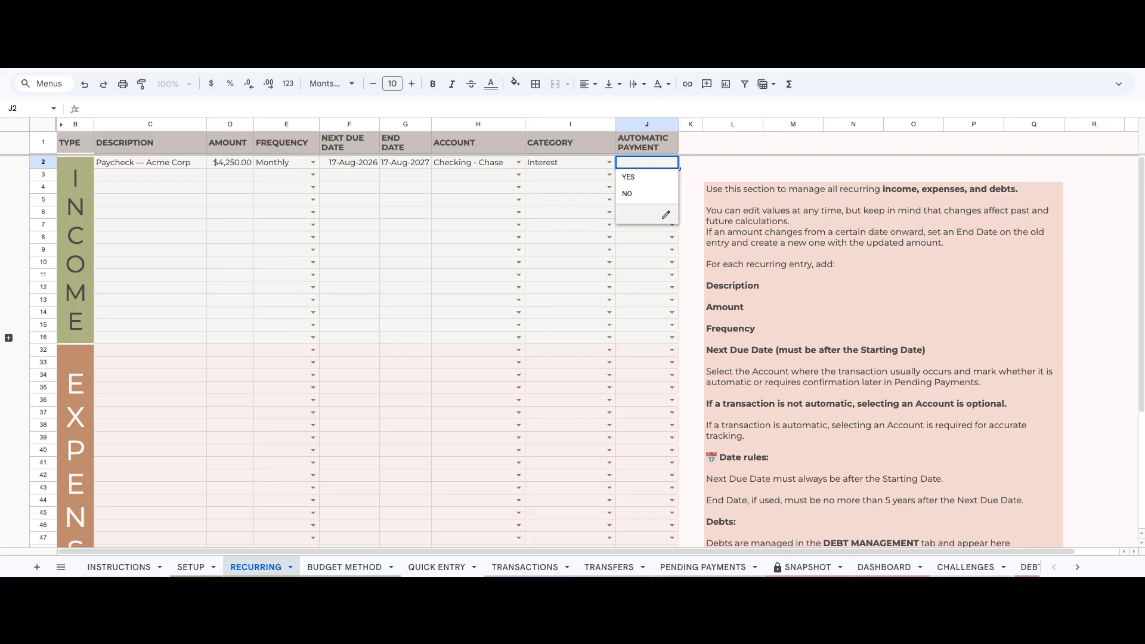
pyautogui.click(645, 182)
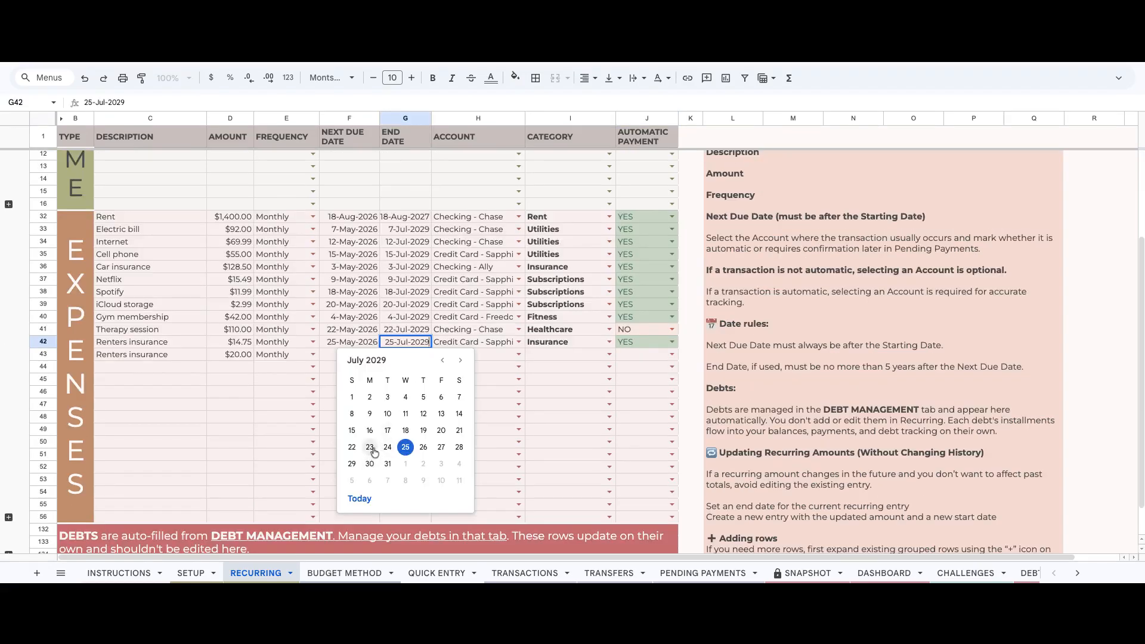
# - Set the $14.75 renters insurance end date to 23-Jul-2029 and the $20.00 renters insurance next due date to 21-Aug-2029
pyautogui.click(375, 453)
pyautogui.click(375, 356)
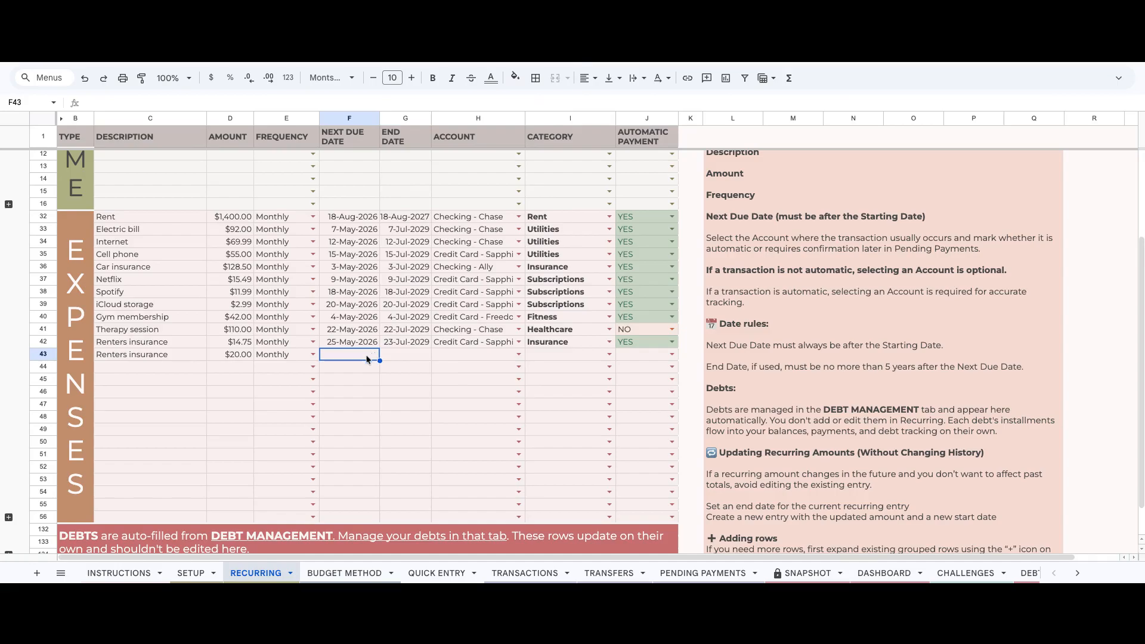
pyautogui.doubleClick(368, 358)
pyautogui.click(405, 373)
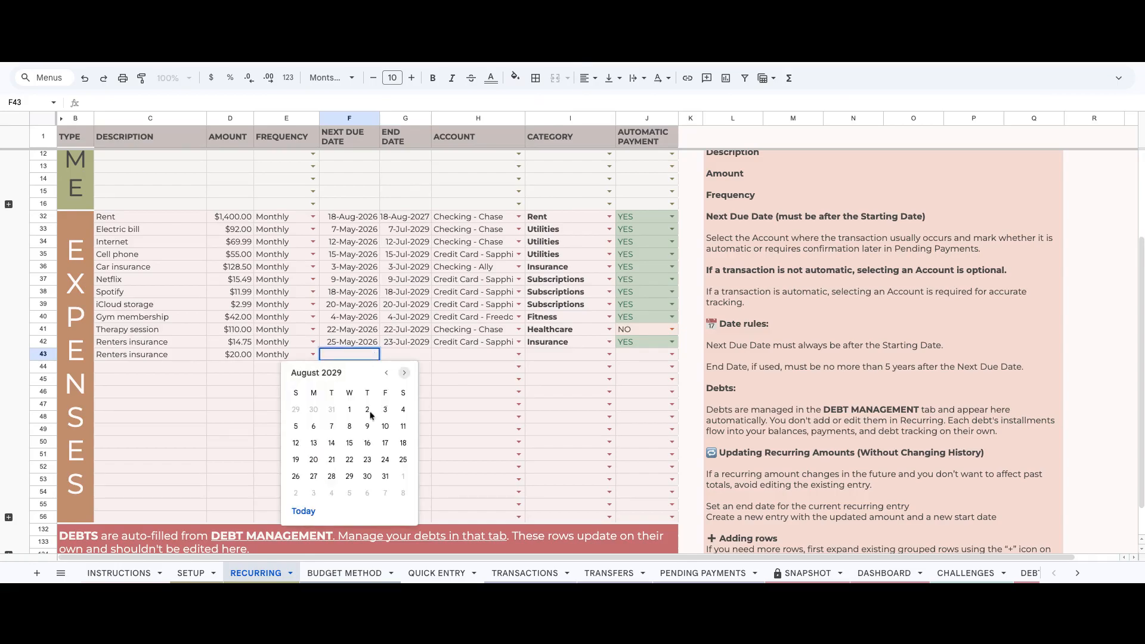
pyautogui.click(332, 460)
# - Set the end date of the $20.00 renters insurance entry to 22-Aug-2029
pyautogui.click(396, 356)
pyautogui.doubleClick(396, 356)
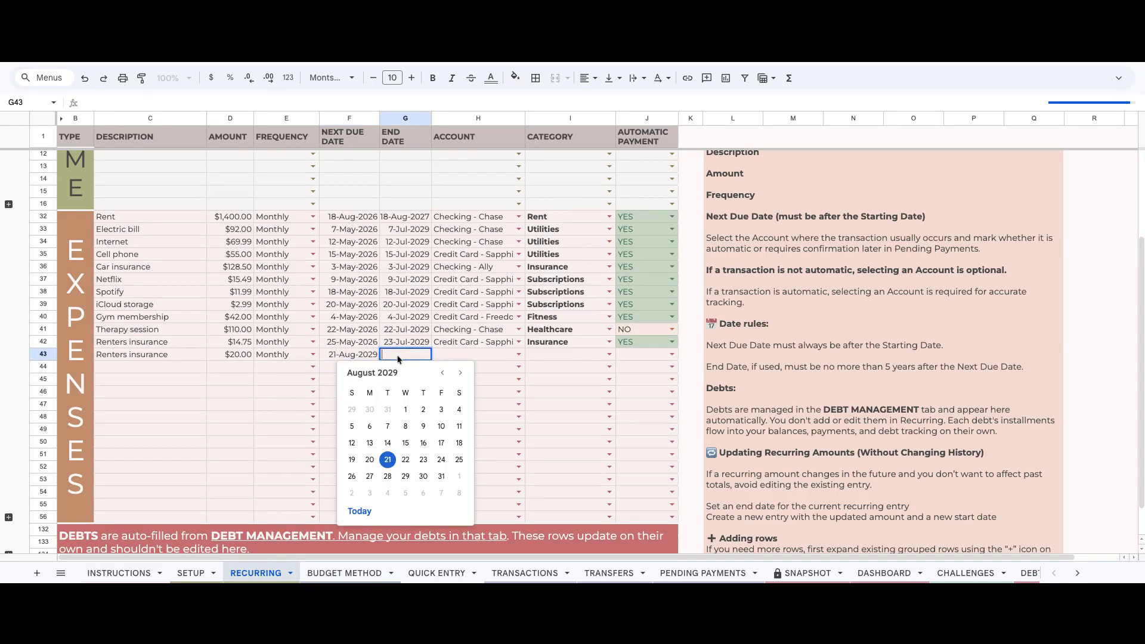
pyautogui.click(405, 460)
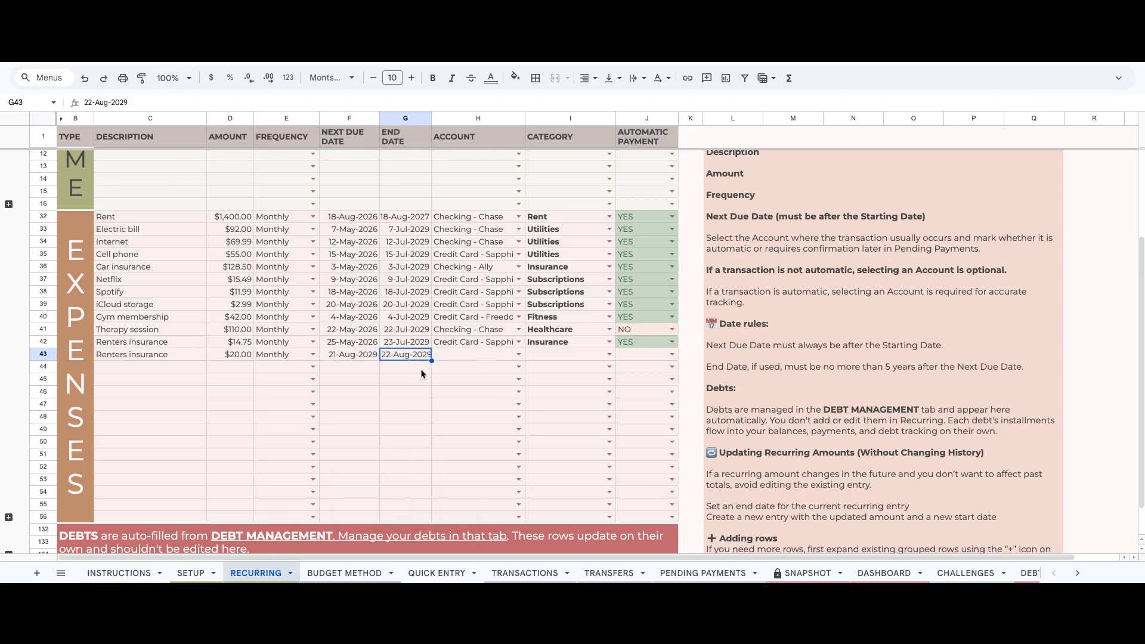
pyautogui.click(345, 358)
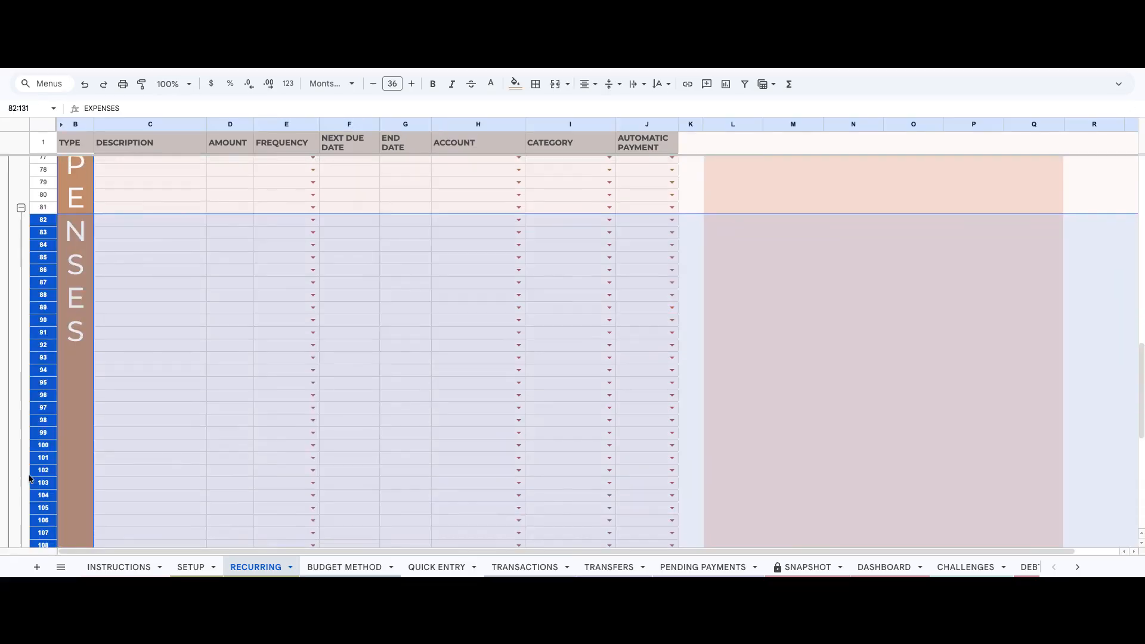
pyautogui.scroll(-6, 29, 480)
pyautogui.click(22, 474)
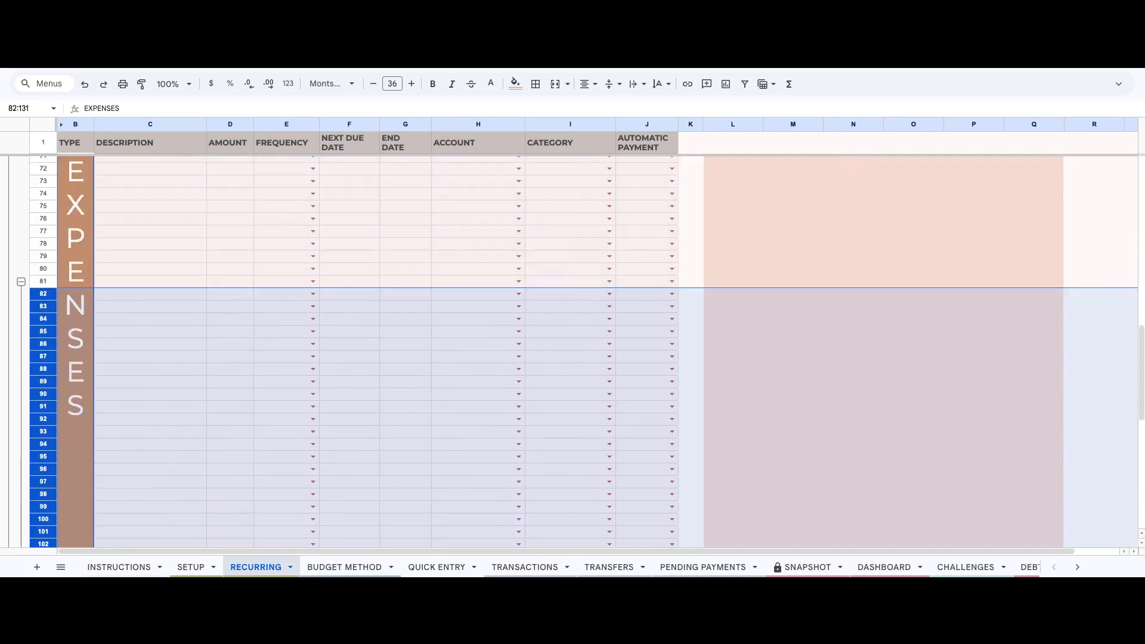
pyautogui.scroll(5, 21, 288)
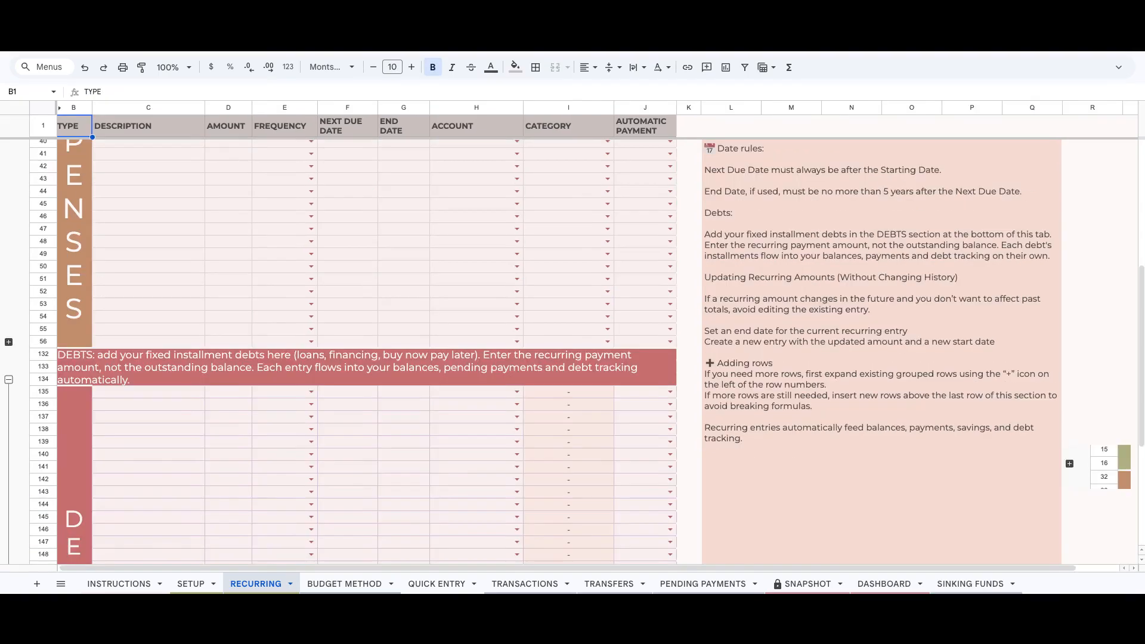
# - In the debts section, set the Car Loan's next due date to 30-Jul-2026 and its end date to 10-Sep-2029
pyautogui.scroll(-2, 358, 352)
pyautogui.hscroll(1, 358, 334)
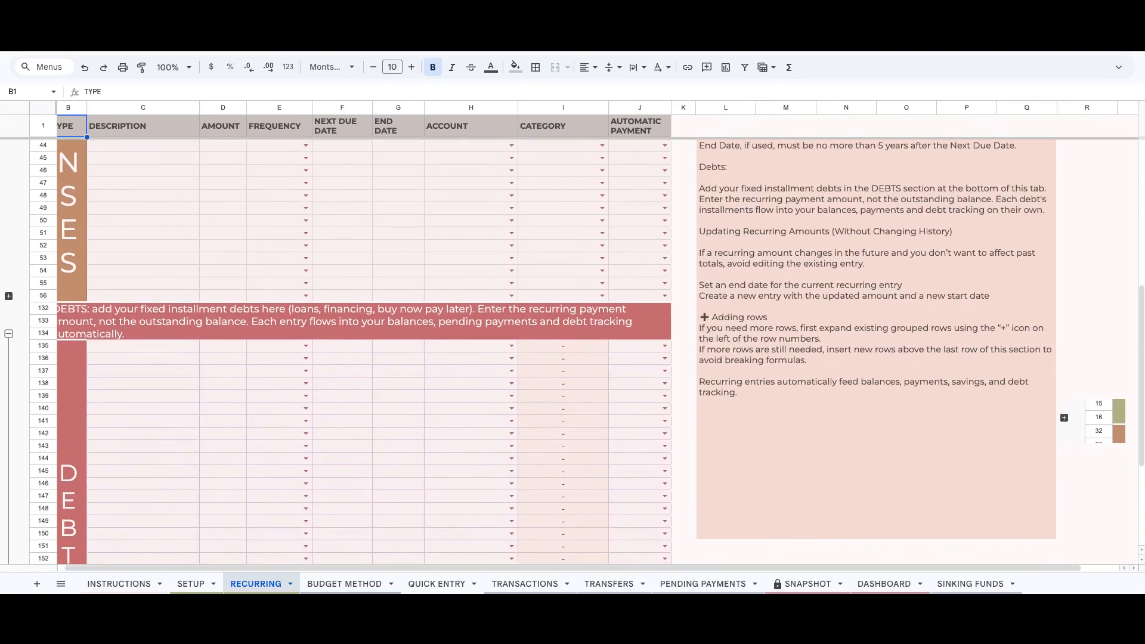
pyautogui.hscroll(-1, 358, 334)
pyautogui.hscroll(1, 358, 334)
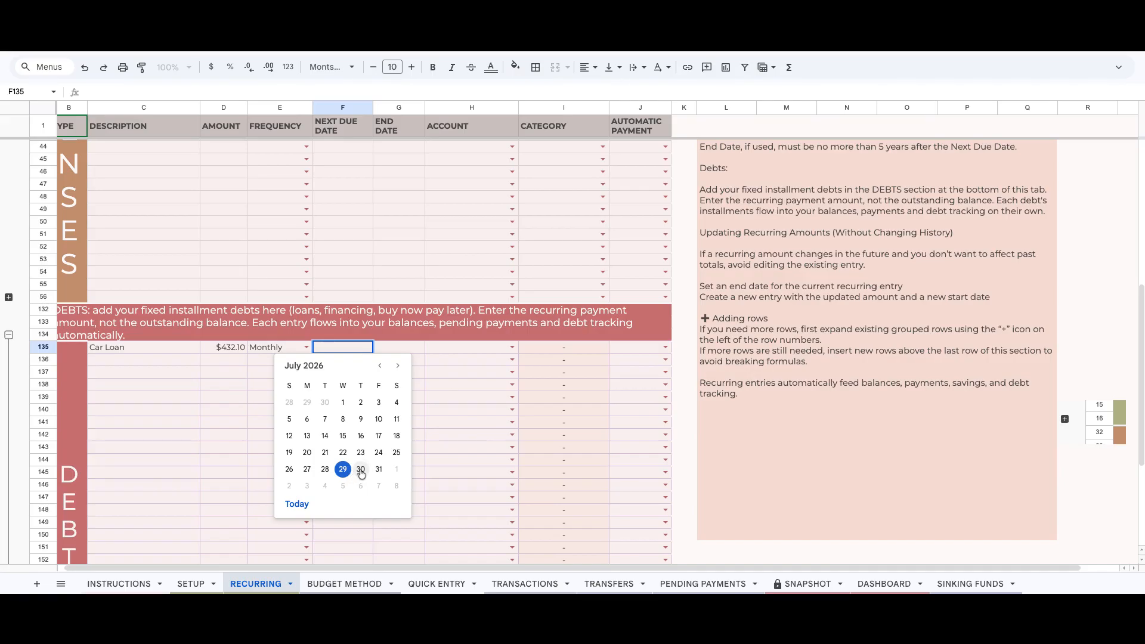
pyautogui.click(360, 469)
pyautogui.doubleClick(400, 348)
pyautogui.click(454, 368)
pyautogui.click(453, 367)
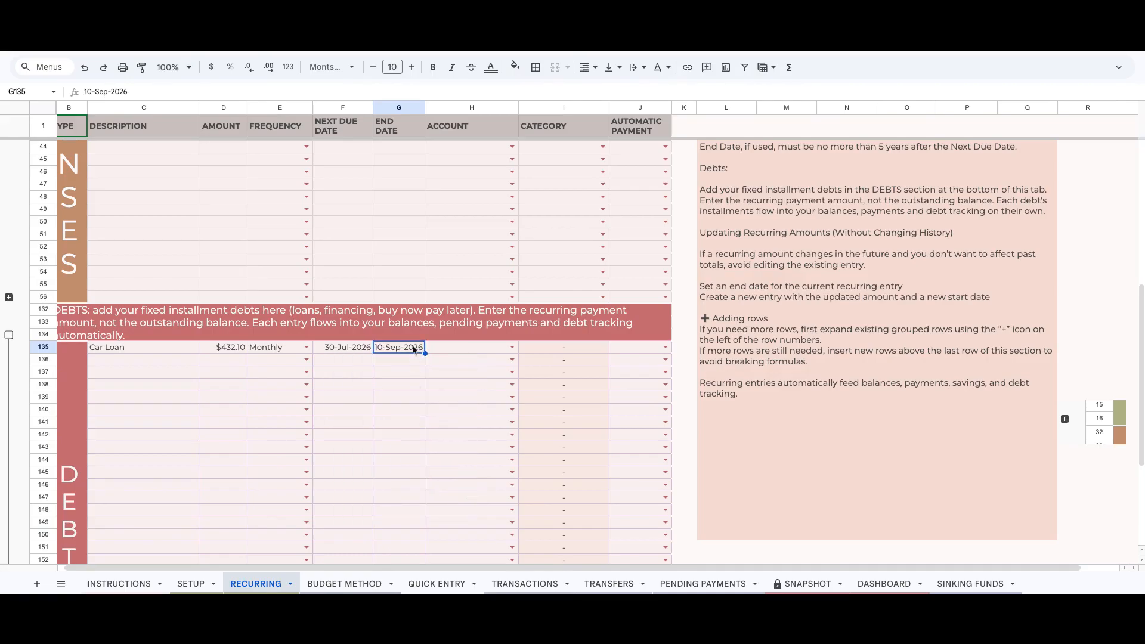
pyautogui.doubleClick(416, 347)
pyautogui.press('BackSpace')
pyautogui.write('9')
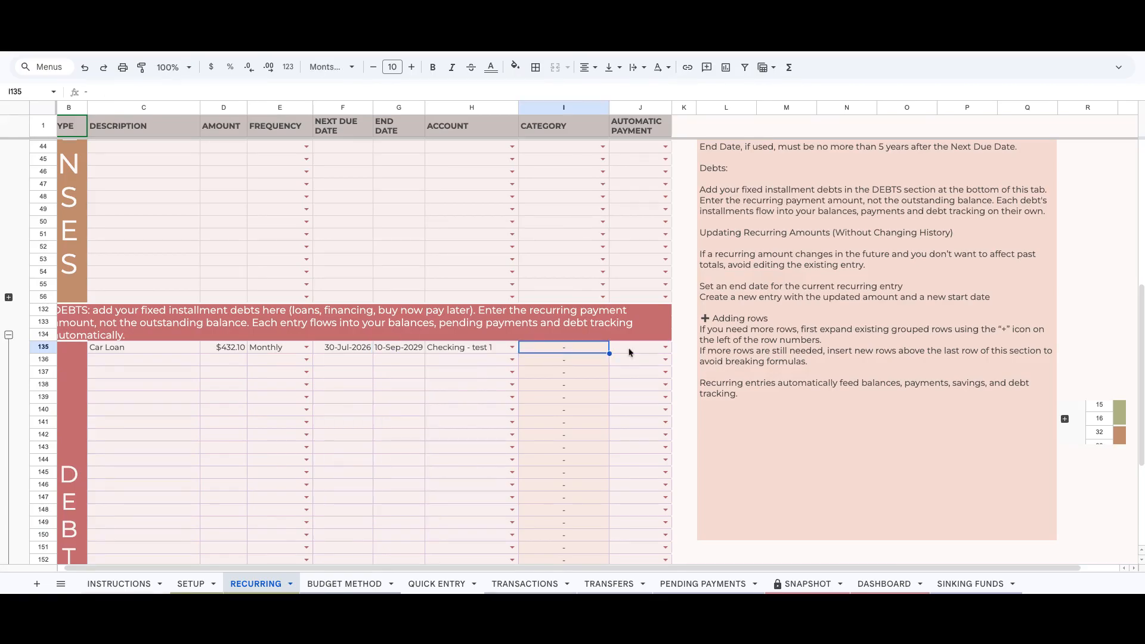
# - Set the automatic payment option of the Car Loan debt to NO
pyautogui.click(665, 348)
pyautogui.click(659, 361)
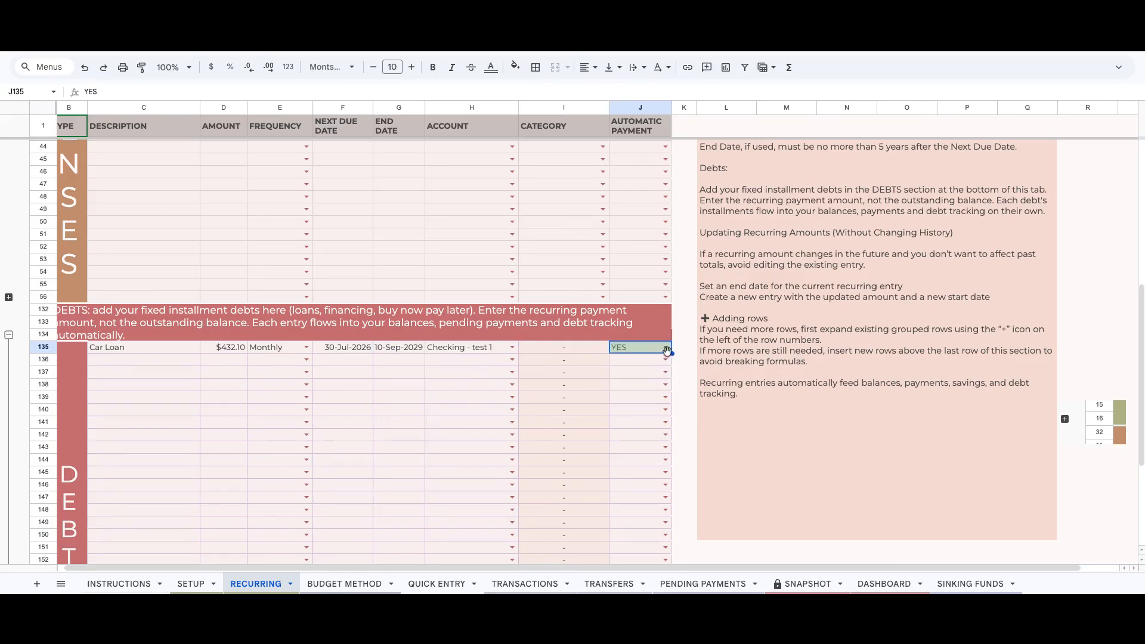
pyautogui.click(665, 348)
pyautogui.click(663, 384)
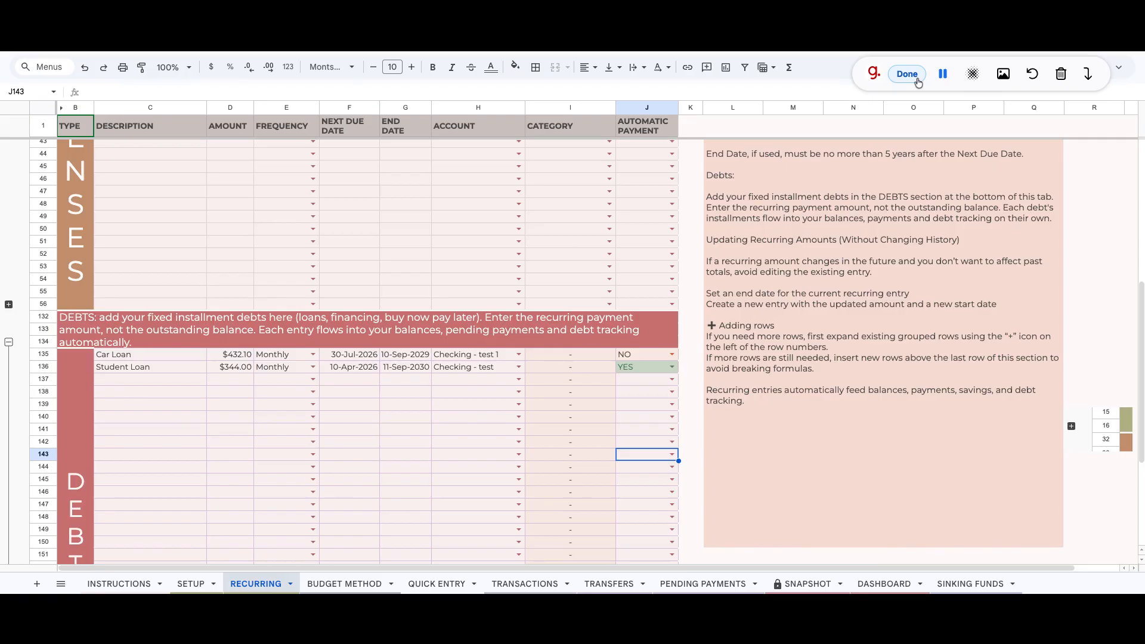
pyautogui.click(907, 74)
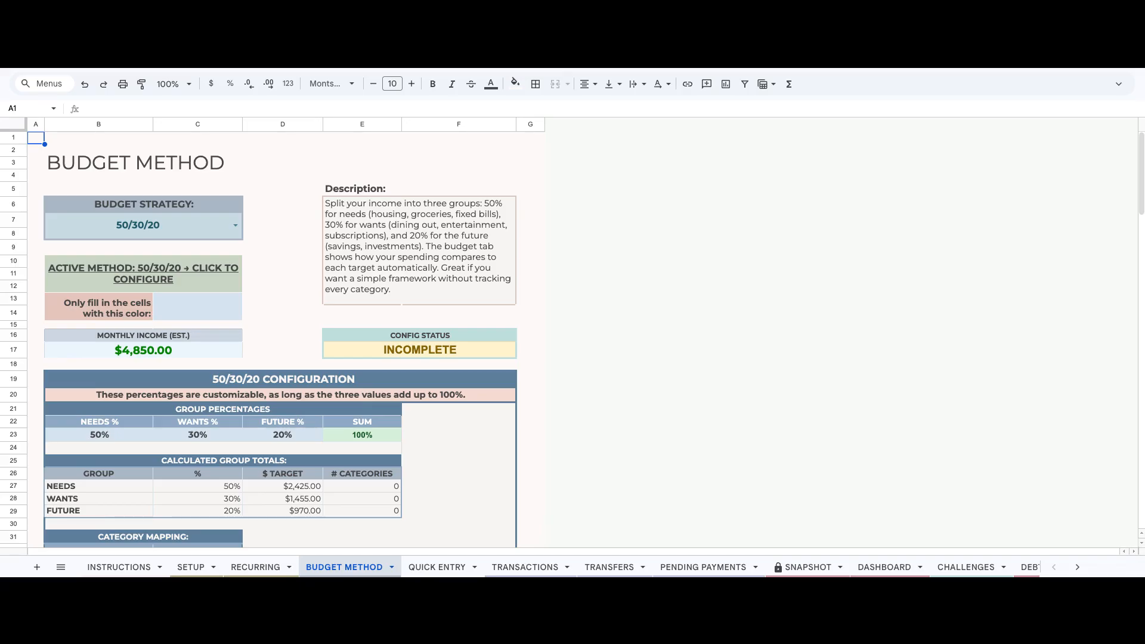
# - Switch the budget strategy on the BUDGET METHOD sheet from 50/30/20 to ZERO-BASED
pyautogui.click(180, 228)
pyautogui.click(230, 233)
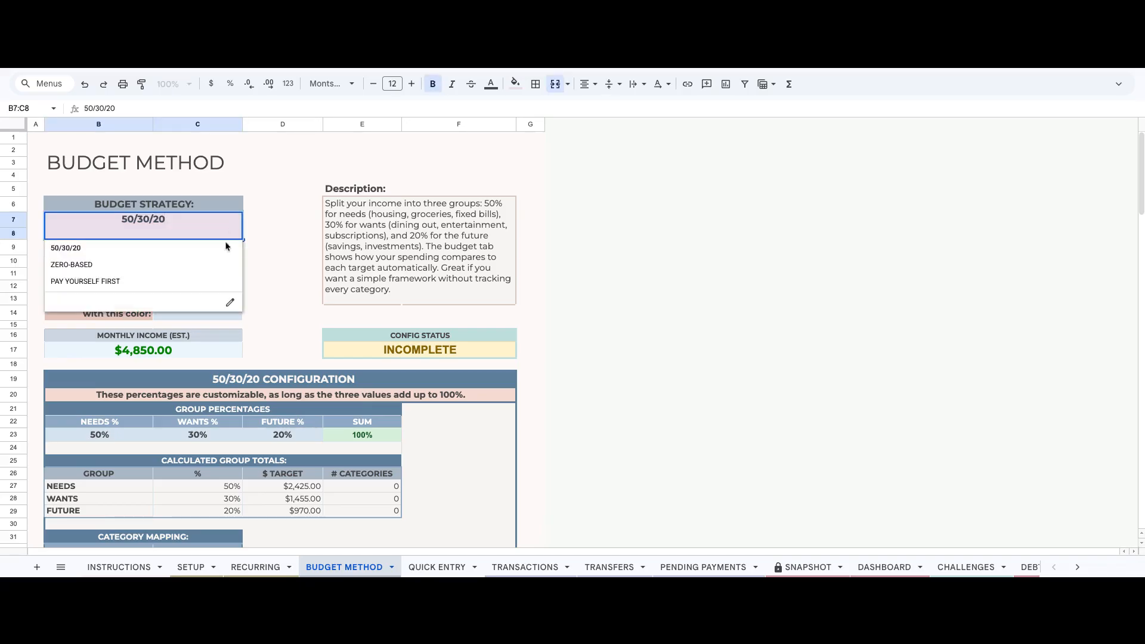
pyautogui.click(179, 249)
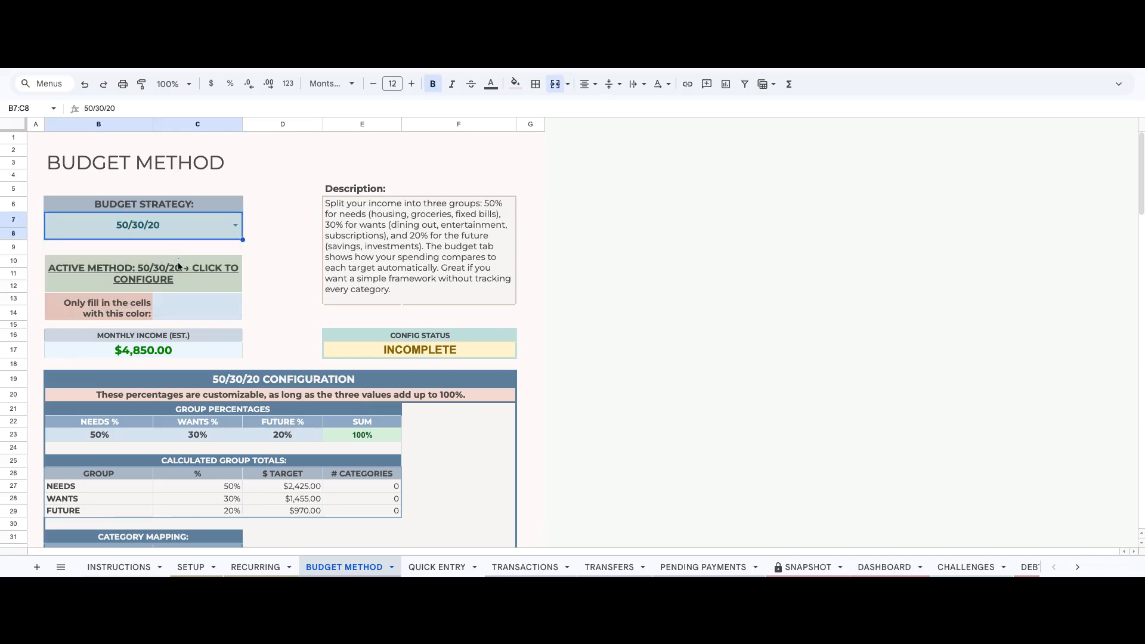
pyautogui.click(233, 227)
pyautogui.click(216, 262)
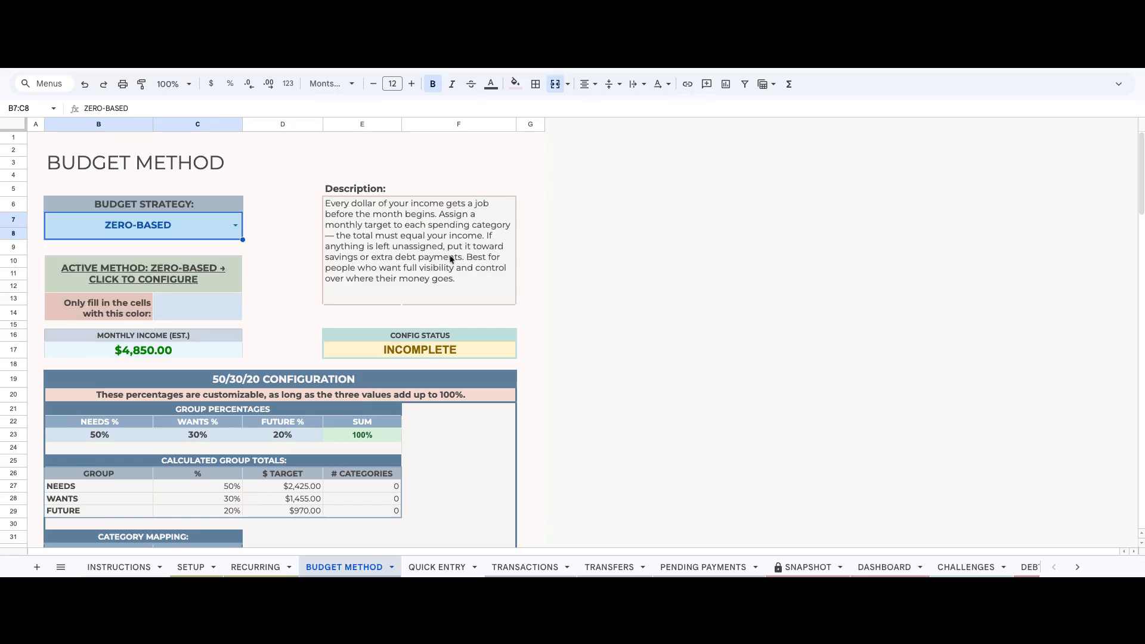
# - Try the PAY YOURSELF FIRST budget strategy and set the selection back to 50/30/20
pyautogui.click(235, 226)
pyautogui.click(207, 280)
pyautogui.click(232, 227)
pyautogui.click(201, 249)
# - In the 50/30/20 configuration, set the needs percentage to 60% and the wants percentage to 20%
pyautogui.scroll(-3, 387, 342)
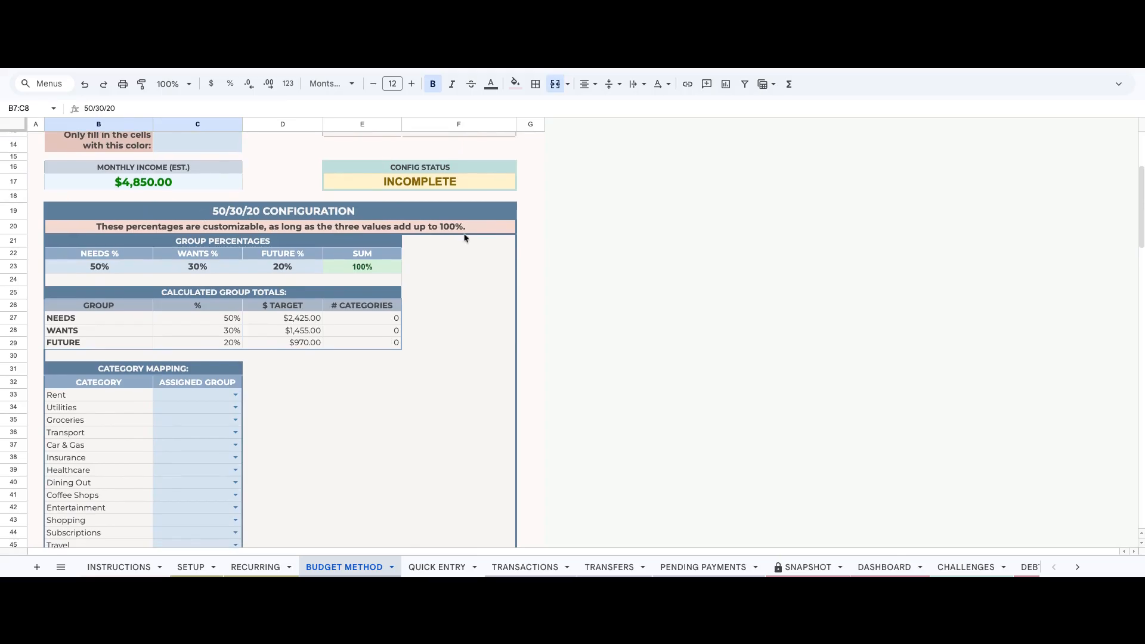
pyautogui.click(135, 272)
pyautogui.write('60')
pyautogui.press('Tab')
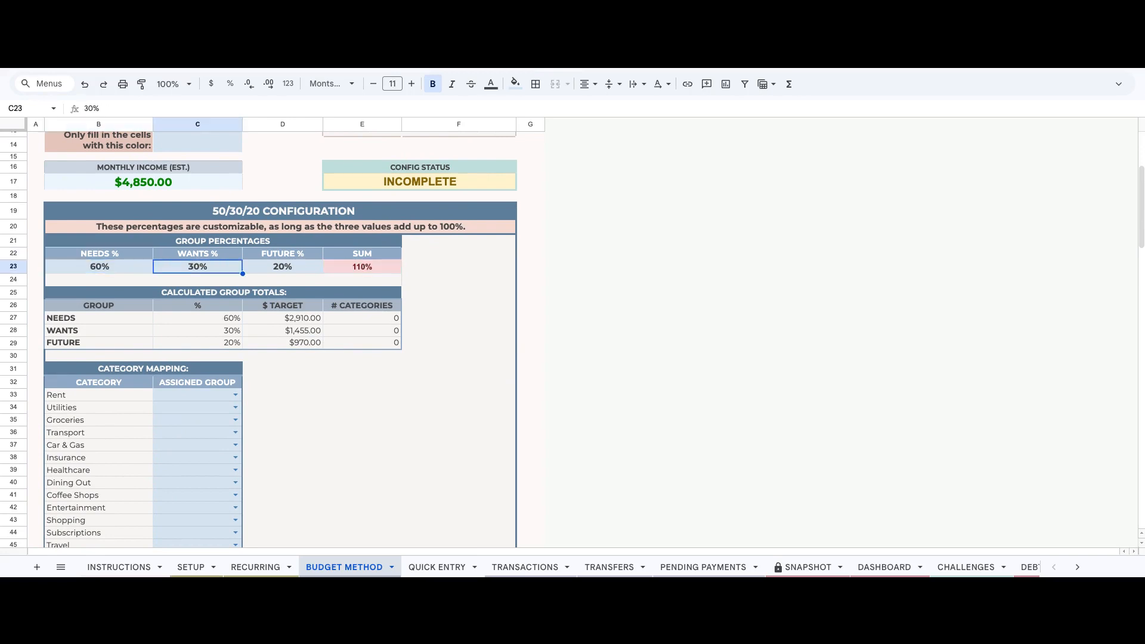
pyautogui.write('20')
pyautogui.press('Return')
# - Examine the sum of the group percentages and the calculated group totals below it
pyautogui.press('Up')
pyautogui.press('Right')
pyautogui.press('Right')
pyautogui.press('Down')
pyautogui.press('Down')
pyautogui.press('Down')
pyautogui.press('Down')
pyautogui.press('Down')
pyautogui.press('Down')
# - In the category mapping, assign Rent to NEEDS and both Utilities and Groceries to WANTS
pyautogui.scroll(-1, 141, 293)
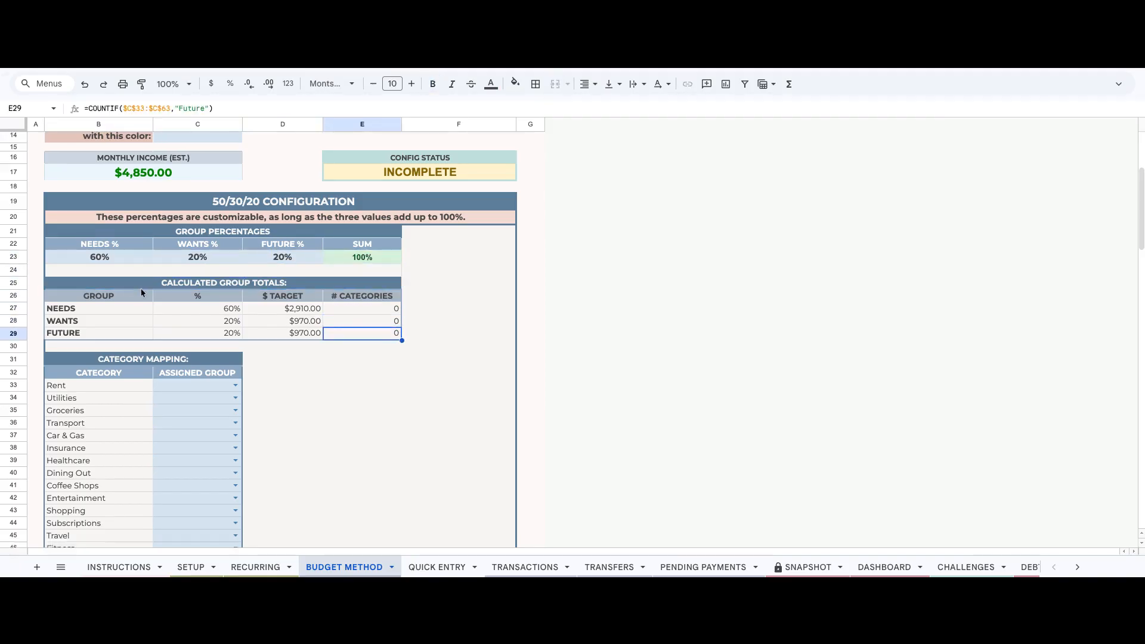
pyautogui.scroll(-3, 142, 292)
pyautogui.click(235, 265)
pyautogui.click(228, 281)
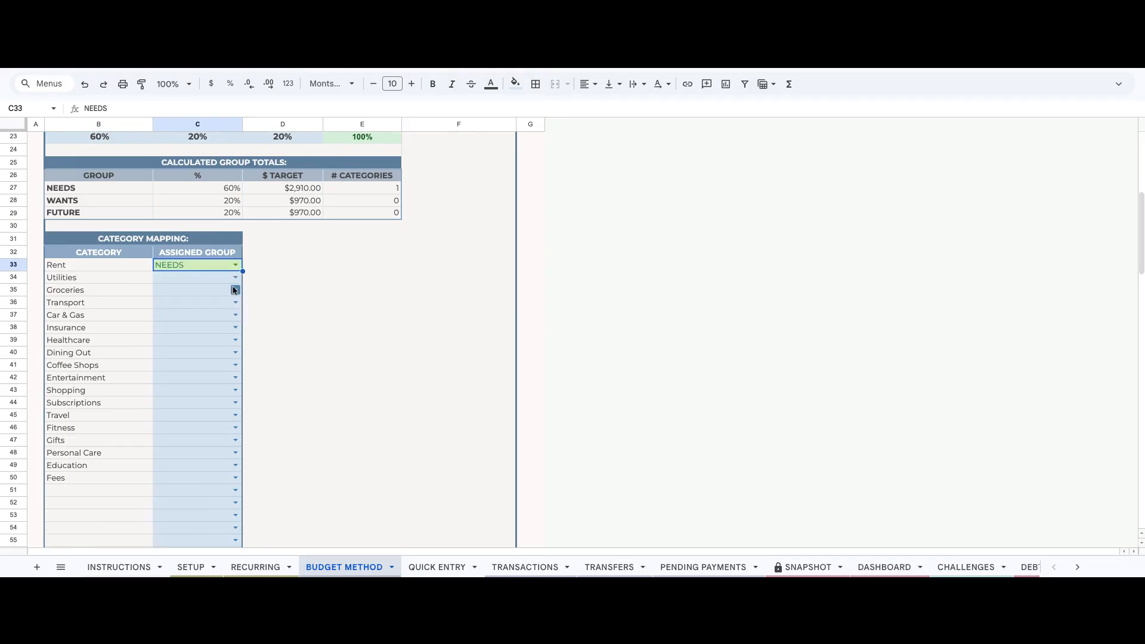
pyautogui.click(235, 277)
pyautogui.click(233, 310)
pyautogui.click(235, 290)
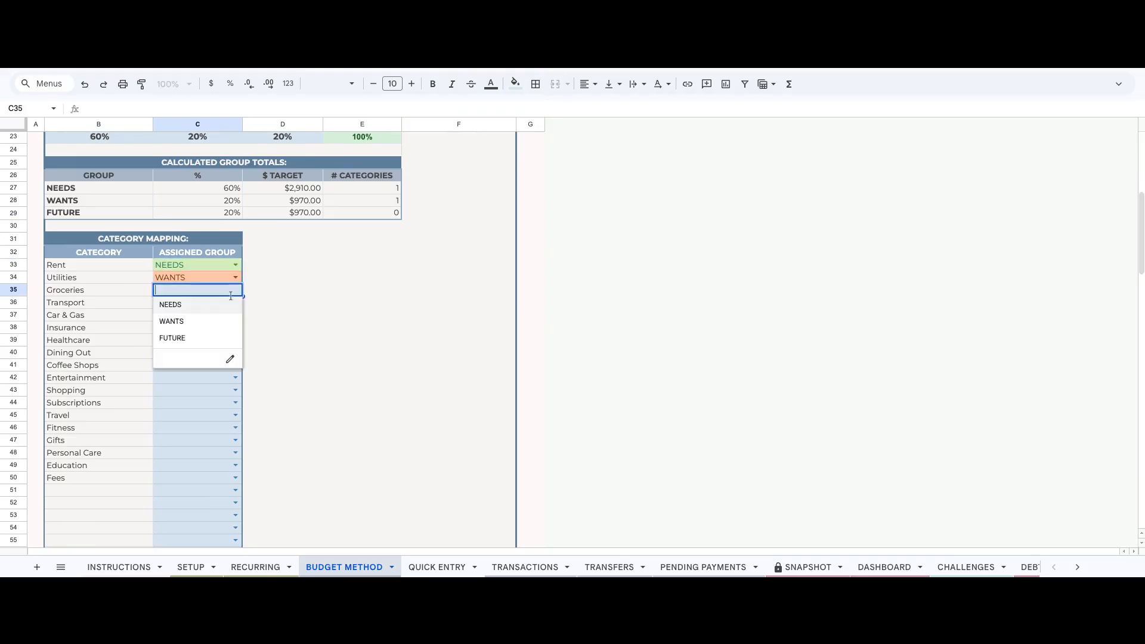
pyautogui.click(224, 322)
# - Switch the budget strategy from 50/30/20 to ZERO-BASED
pyautogui.scroll(-2, 310, 416)
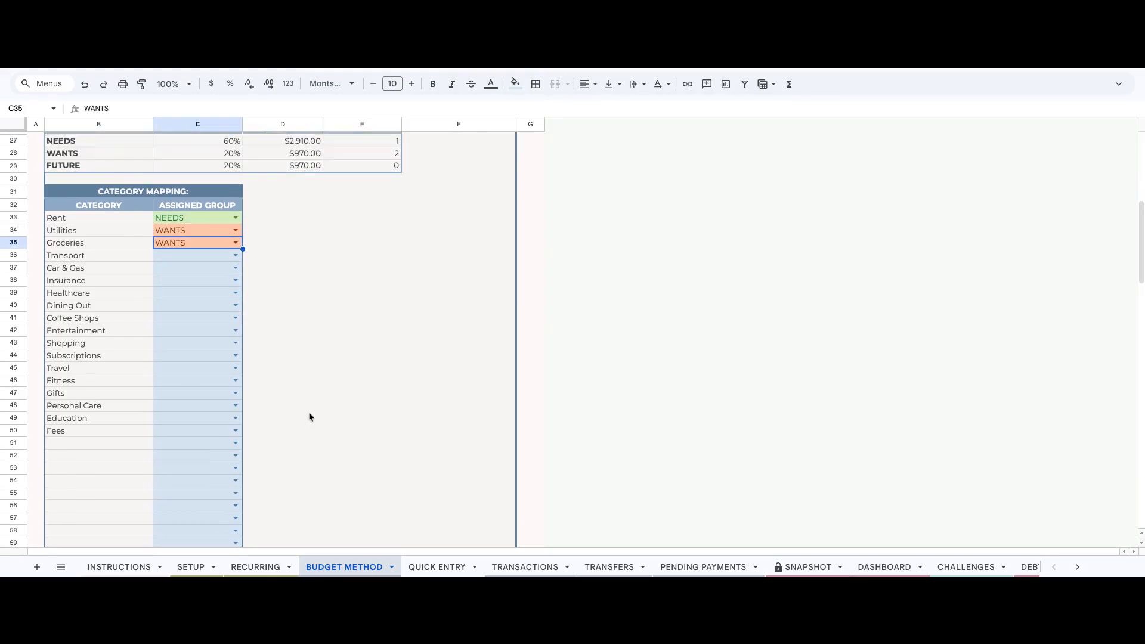
pyautogui.scroll(10, 309, 415)
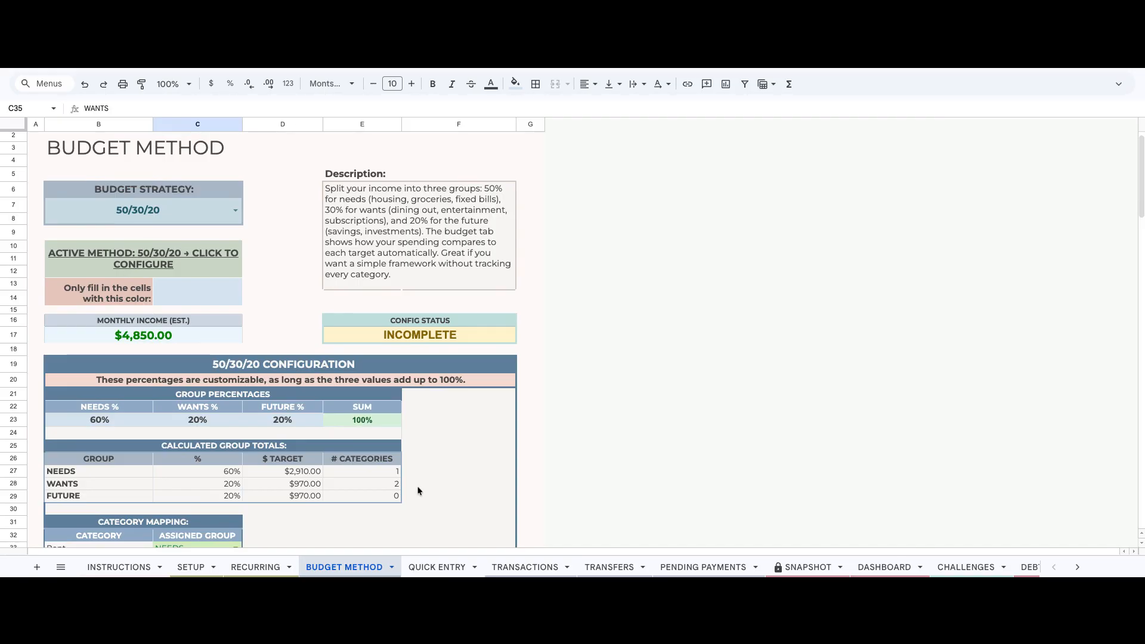
pyautogui.scroll(-10, 418, 491)
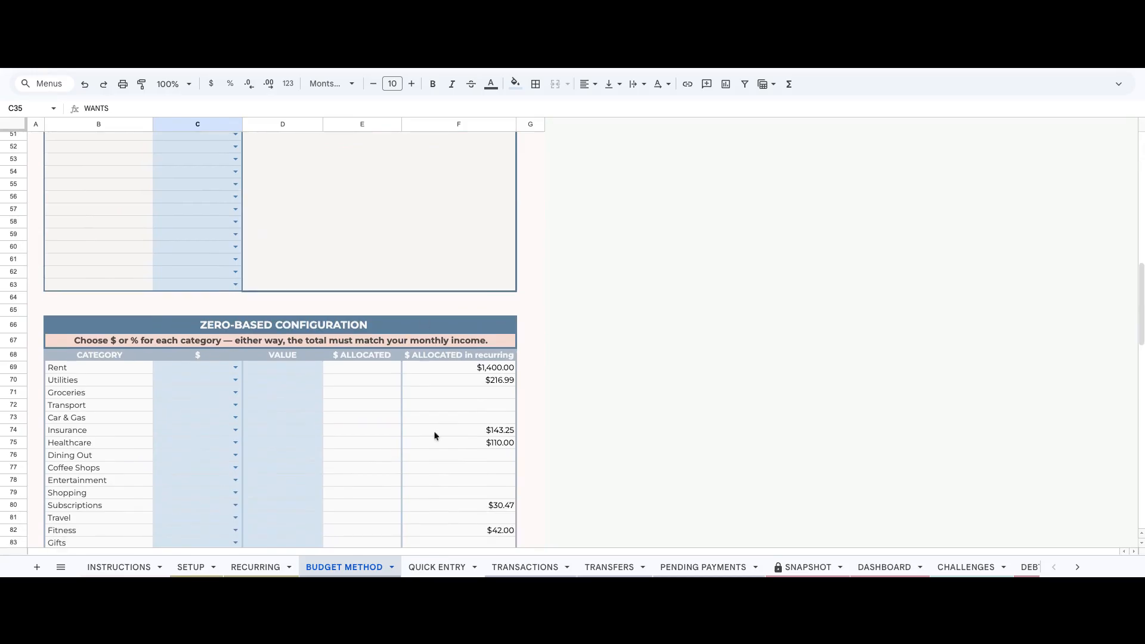
pyautogui.scroll(-3, 463, 476)
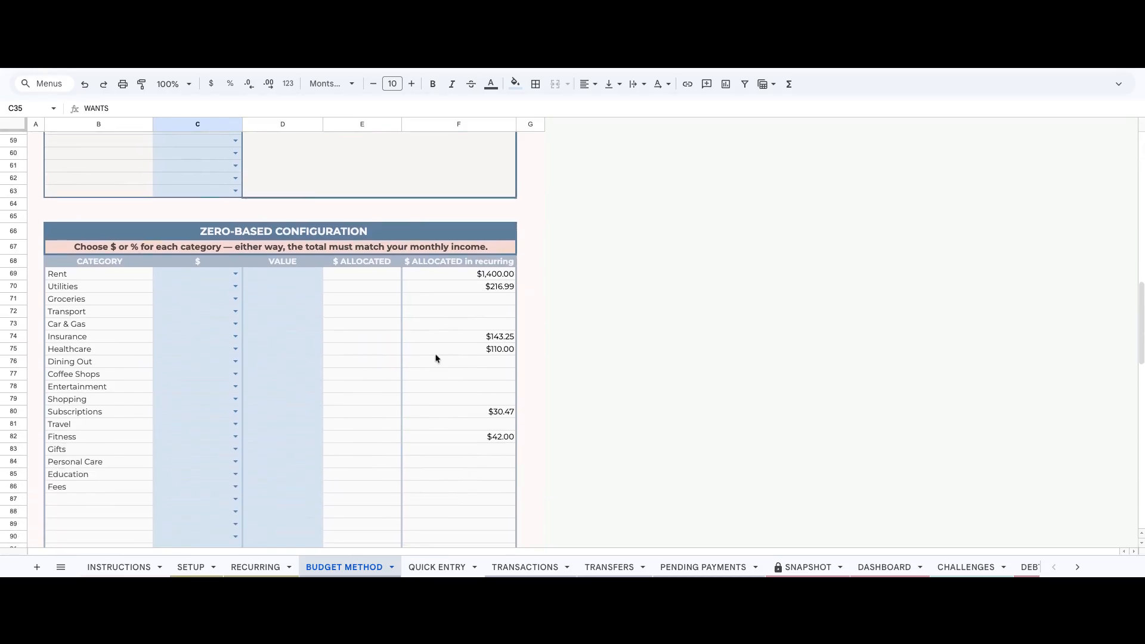
pyautogui.scroll(15, 435, 358)
pyautogui.scroll(1, 169, 177)
pyautogui.click(169, 176)
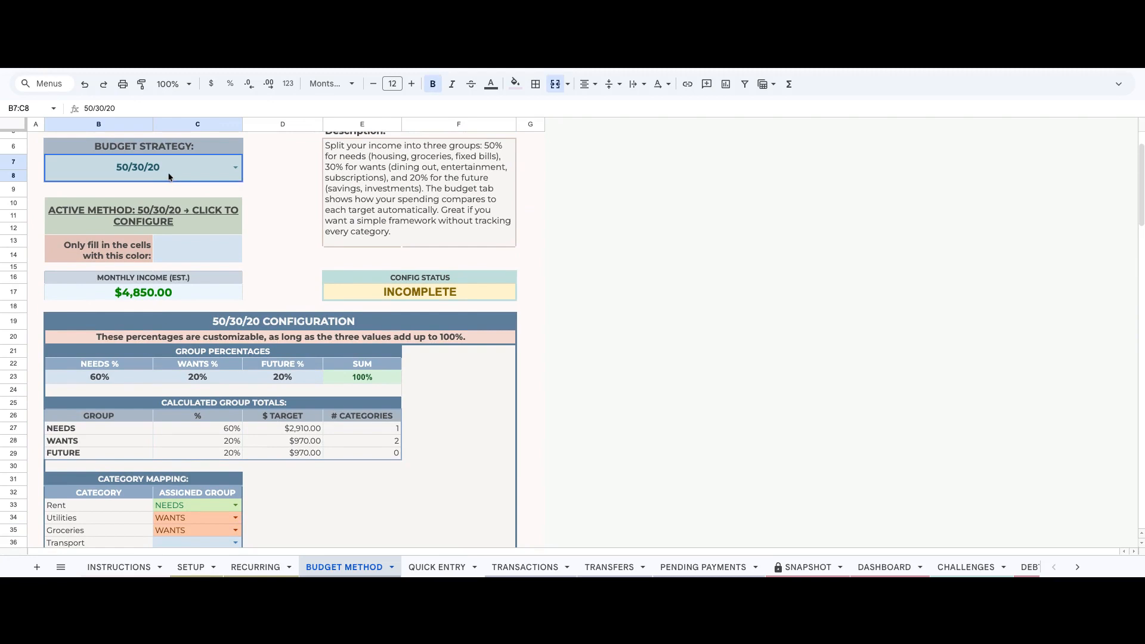
pyautogui.click(235, 168)
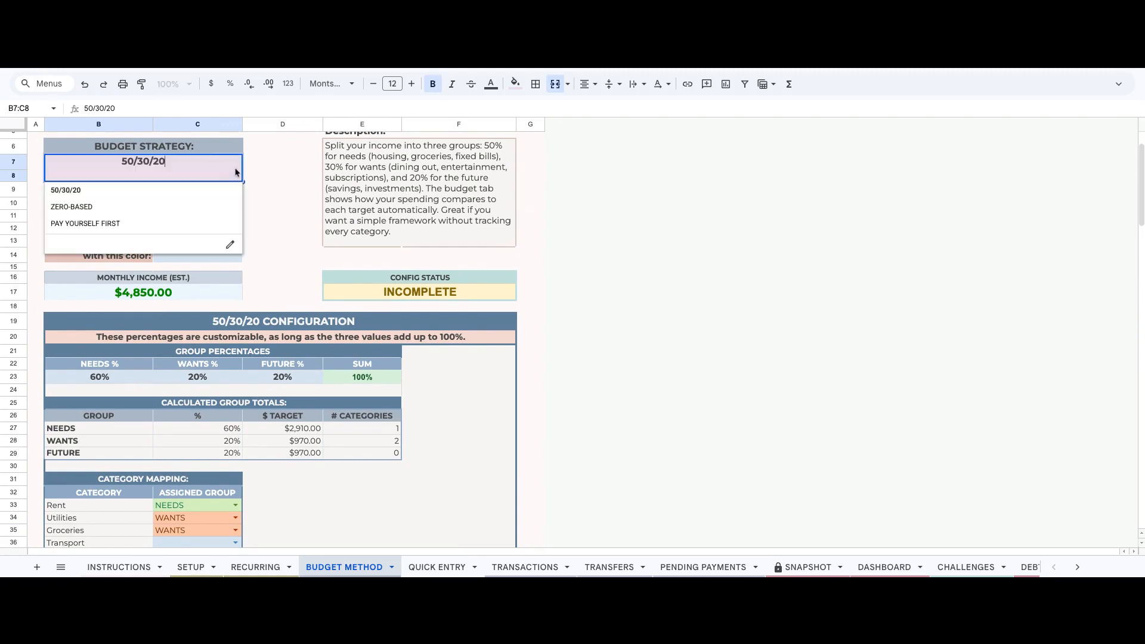
pyautogui.click(191, 207)
# - In the zero-based configuration, set Rent to be allocated by % with a value of 20
pyautogui.scroll(-10, 248, 341)
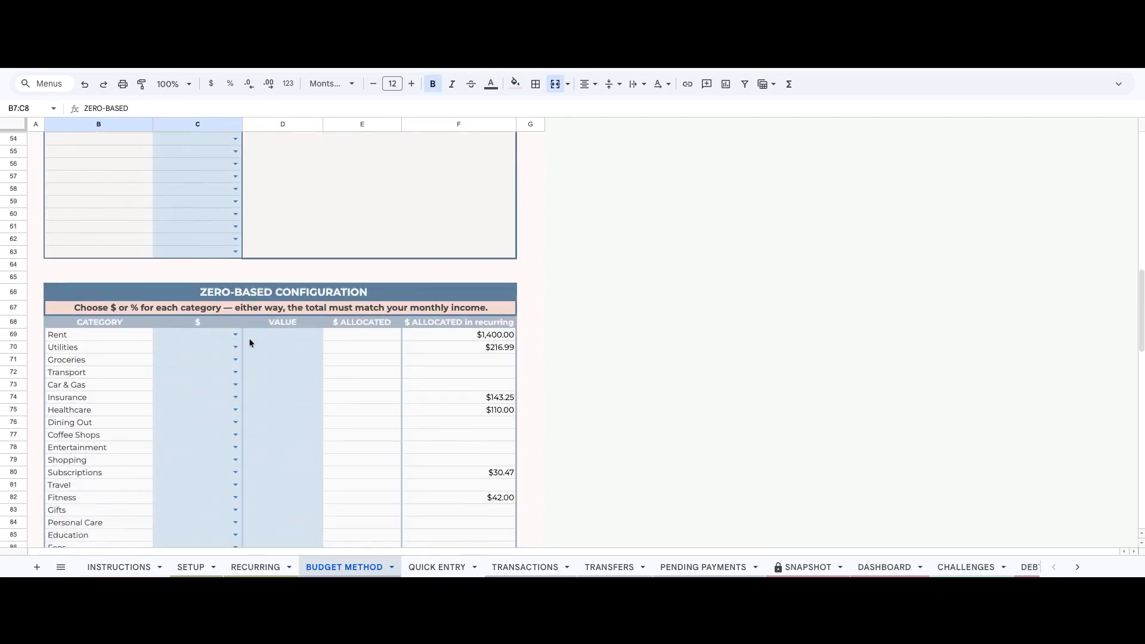
pyautogui.scroll(-5, 249, 342)
pyautogui.click(235, 177)
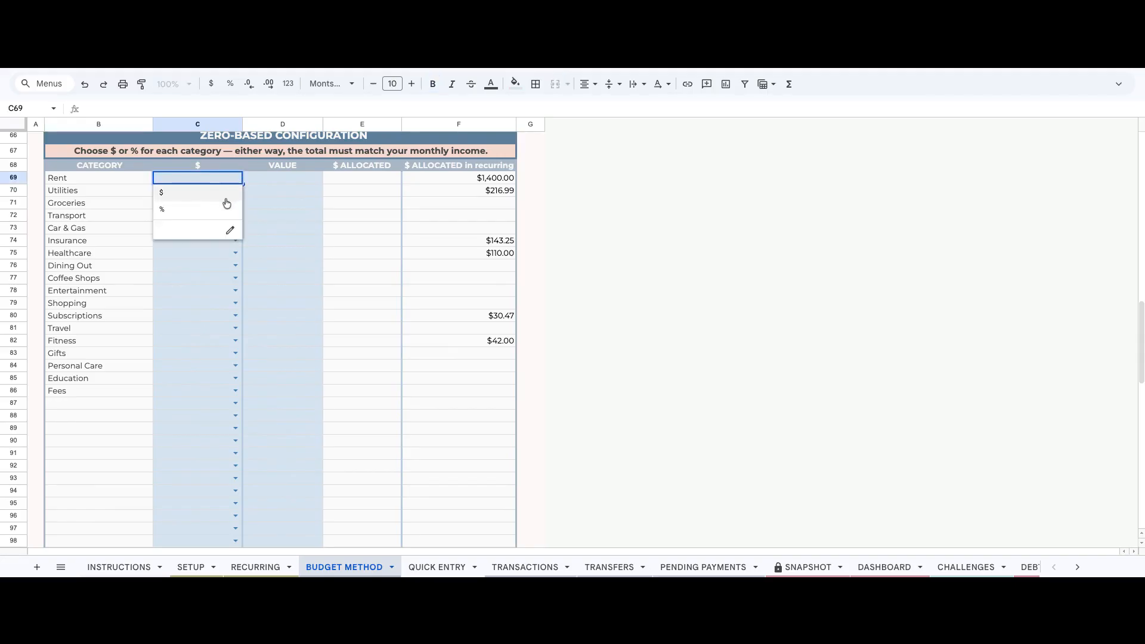
pyautogui.click(227, 201)
pyautogui.click(235, 177)
pyautogui.click(229, 210)
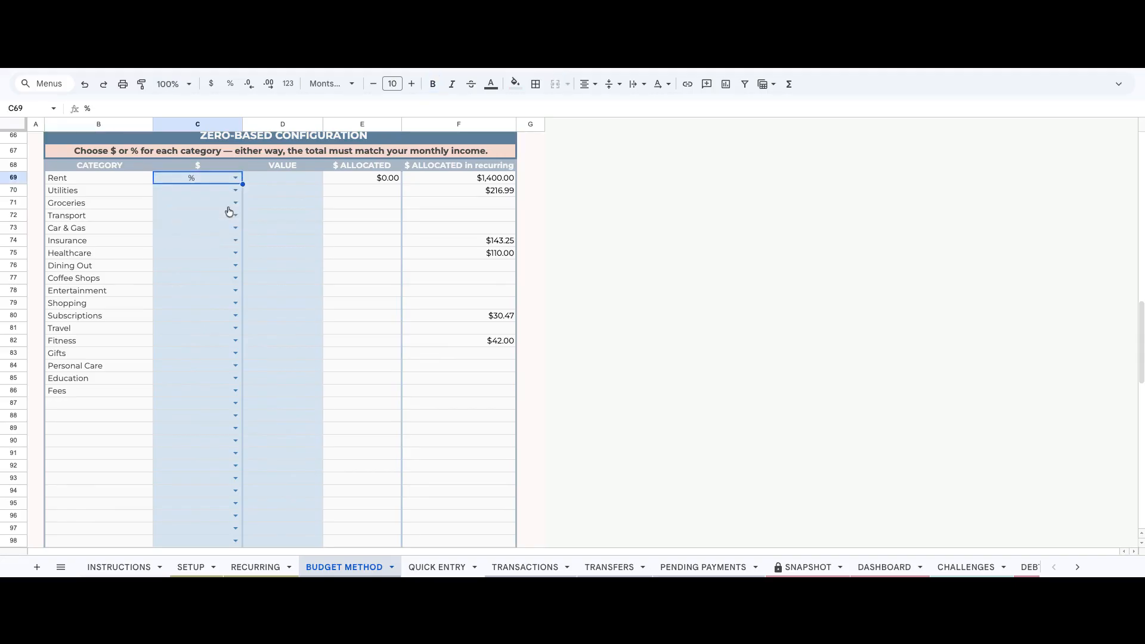
pyautogui.click(284, 187)
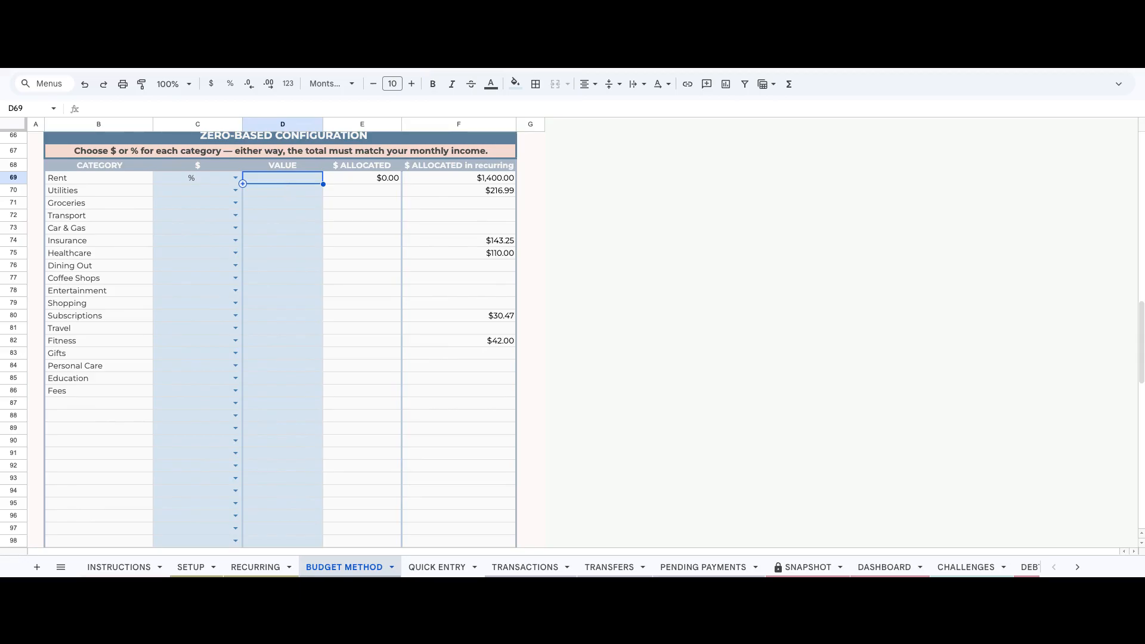
pyautogui.write('20')
pyautogui.press('Return')
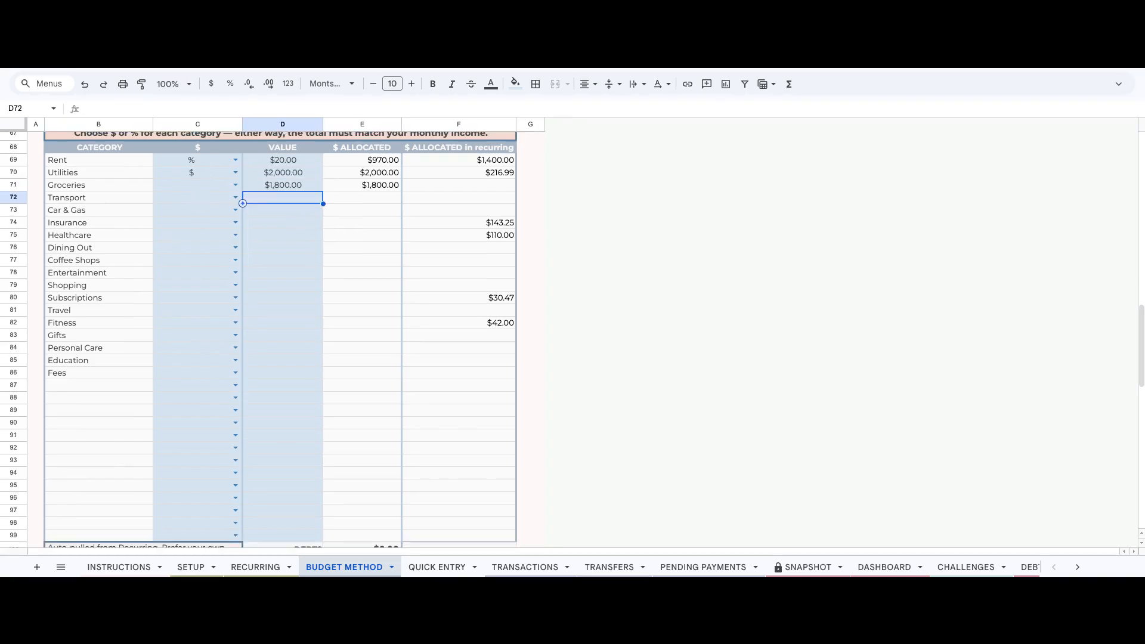
# - Allocate a value of $80.00 to the Transport category in the zero-based configuration
pyautogui.scroll(-5, 242, 335)
pyautogui.scroll(4, 243, 335)
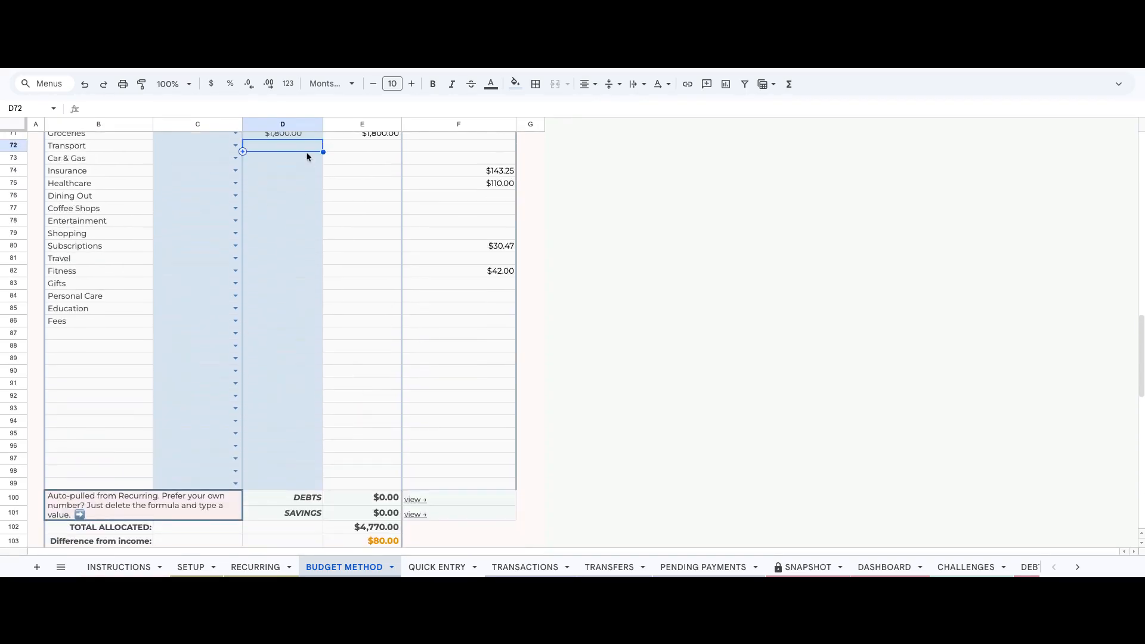
pyautogui.write('80')
pyautogui.press('Return')
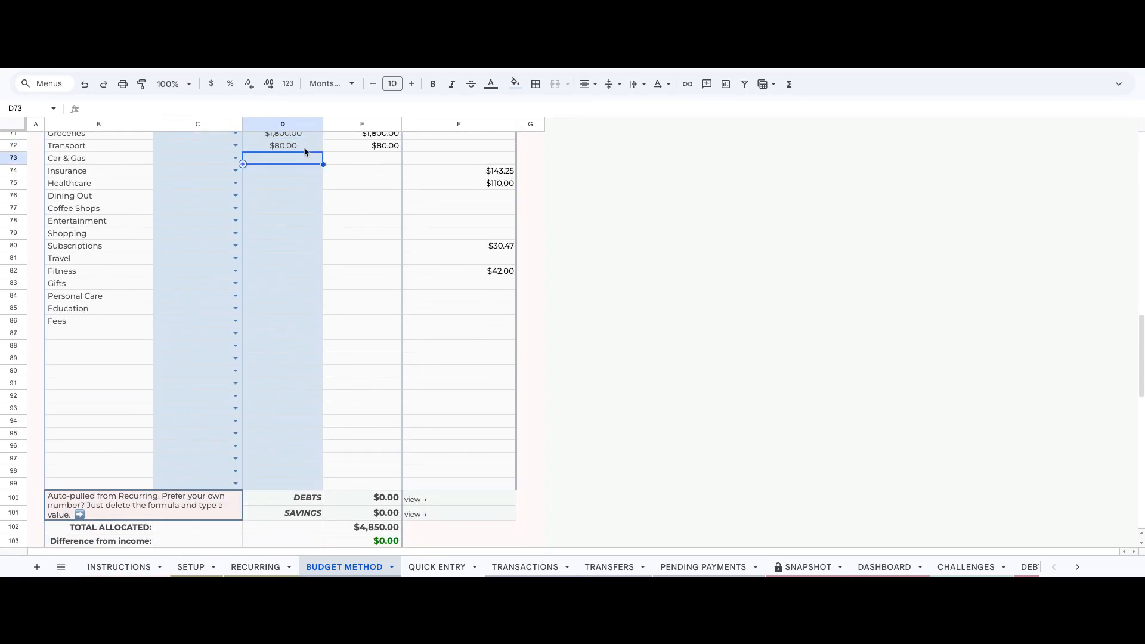
# - In the PAY YOURSELF FIRST category definitions, mark Rent, Insurance and Healthcare as essential, and select the automatic savings amount
pyautogui.scroll(-5, 418, 358)
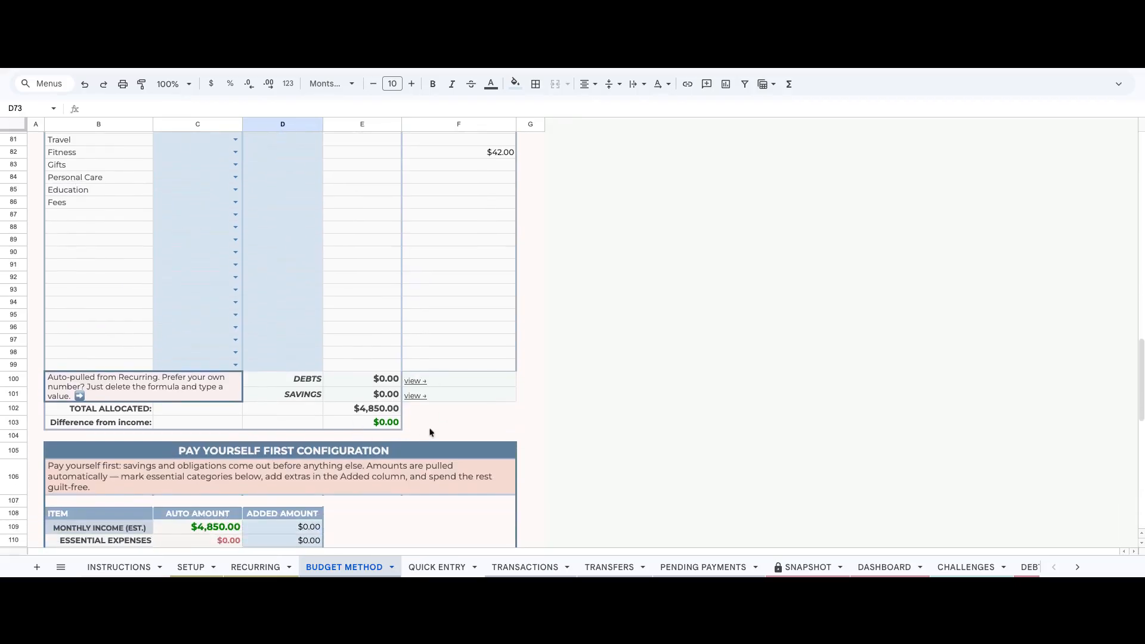
pyautogui.scroll(-6, 423, 446)
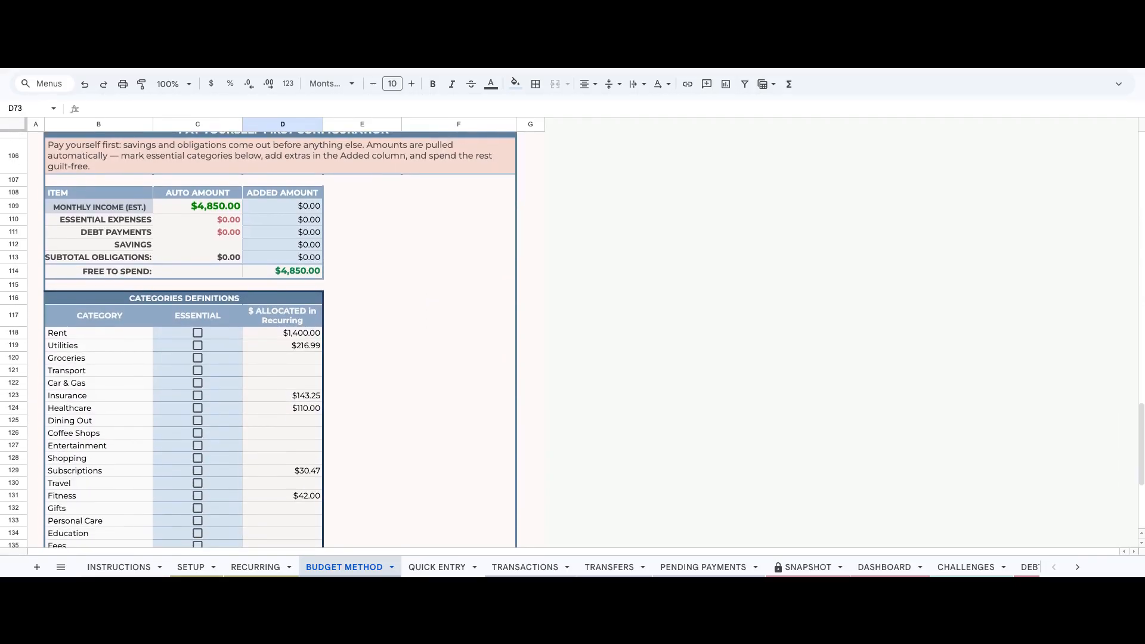
pyautogui.scroll(-1, 184, 412)
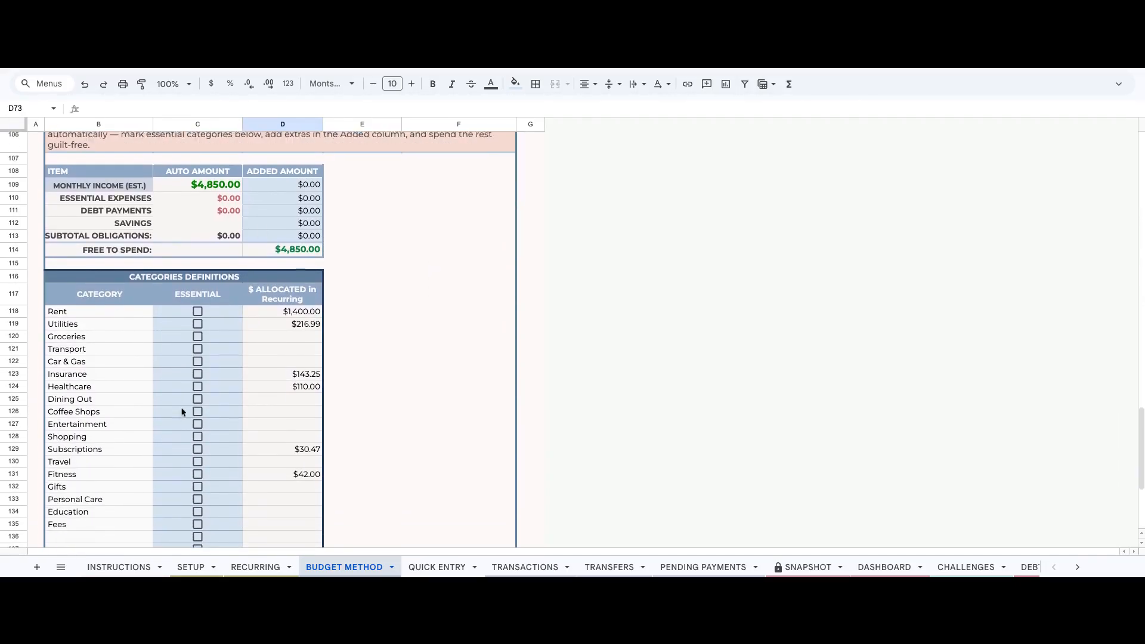
pyautogui.click(198, 303)
pyautogui.click(197, 357)
pyautogui.click(197, 367)
pyautogui.click(198, 377)
pyautogui.scroll(1, 235, 201)
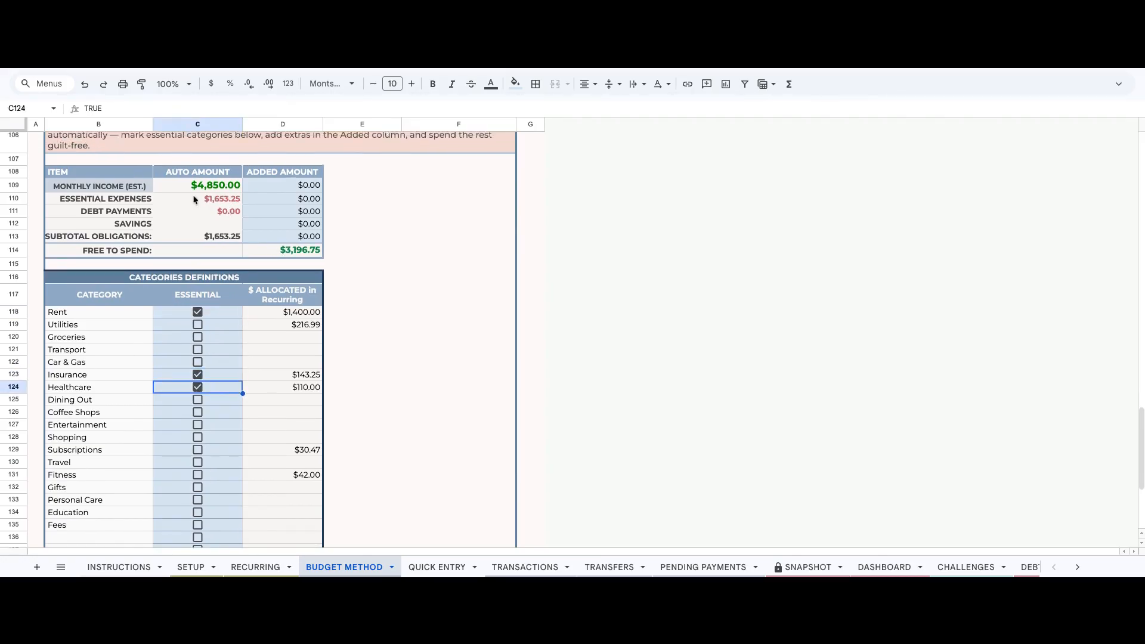
pyautogui.click(187, 228)
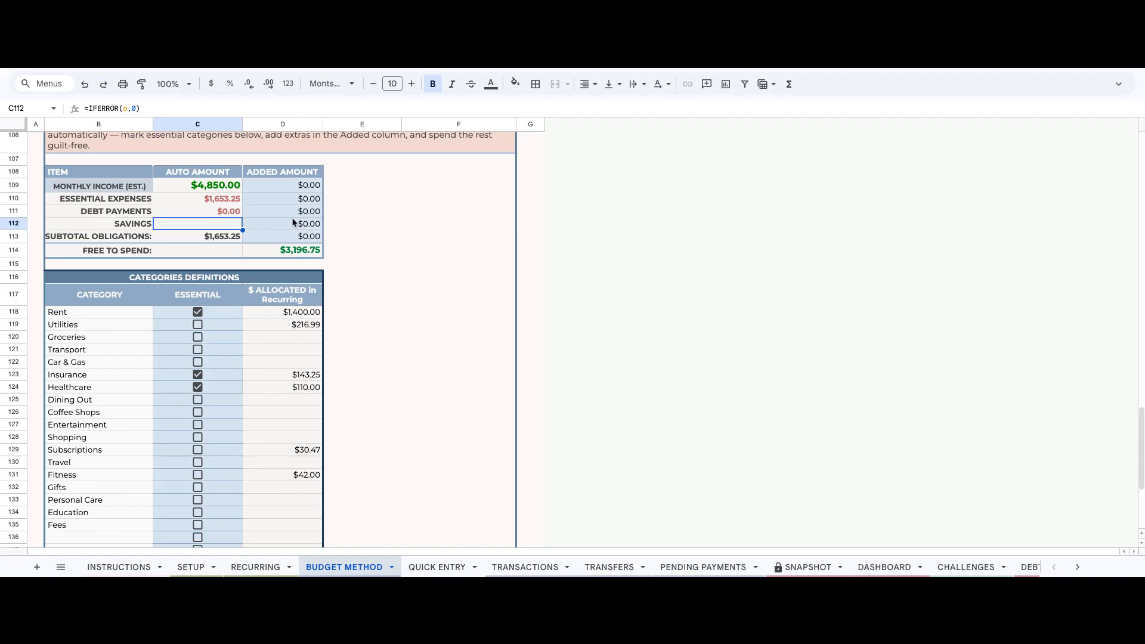
# - On the TRANSACTIONS sheet, set the 3-May-2026 entry's account to Credit Card - Sapphire and its amount to $350.00
pyautogui.click(525, 567)
pyautogui.click(180, 171)
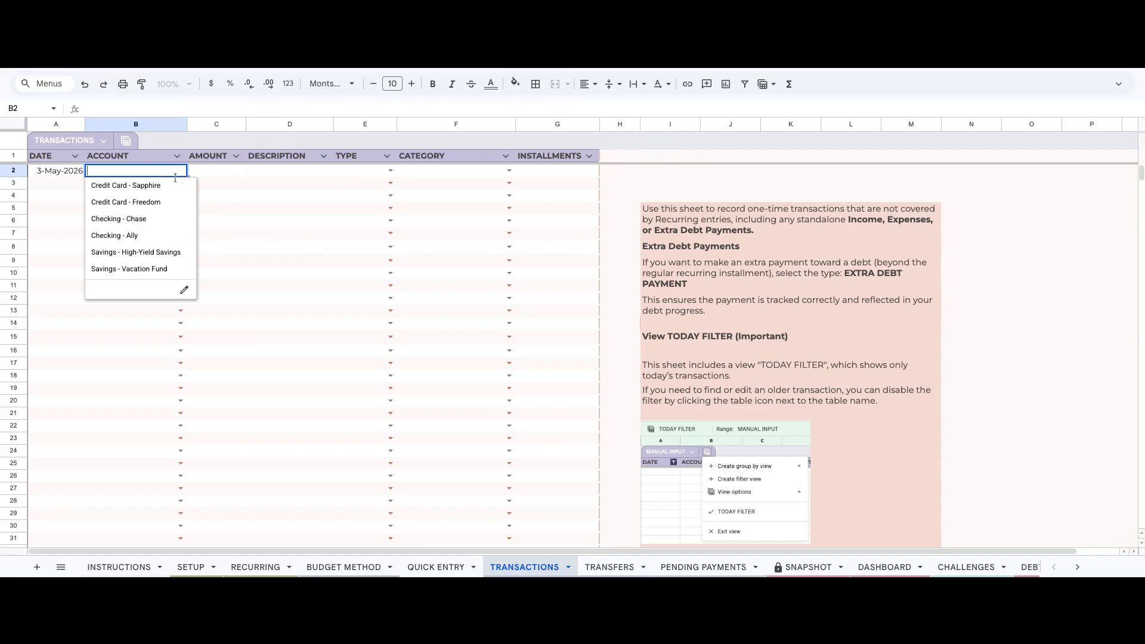
pyautogui.click(173, 190)
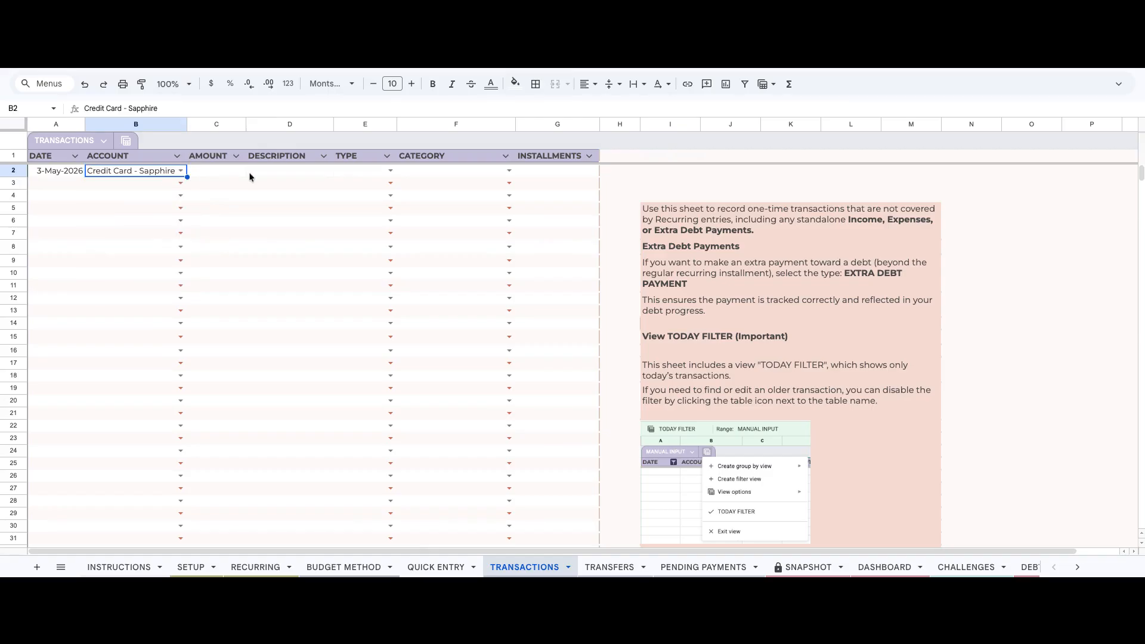
pyautogui.click(221, 176)
pyautogui.write('350')
pyautogui.press('Return')
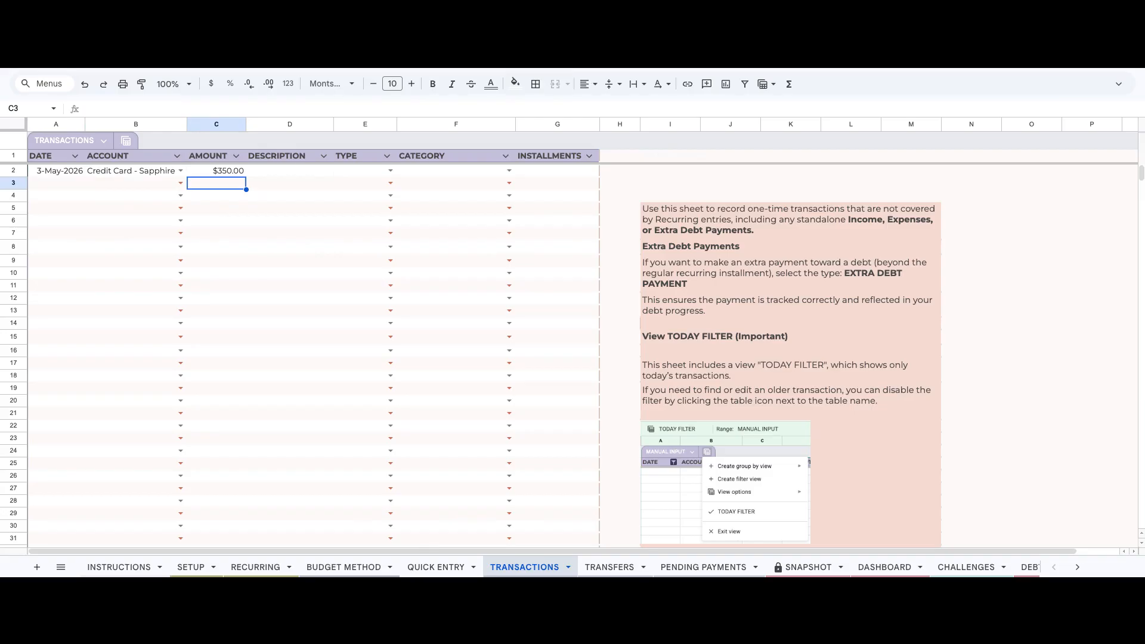
# - Describe the $350.00 transaction as "gas station" and set its type to EXPENSES
pyautogui.doubleClick(305, 170)
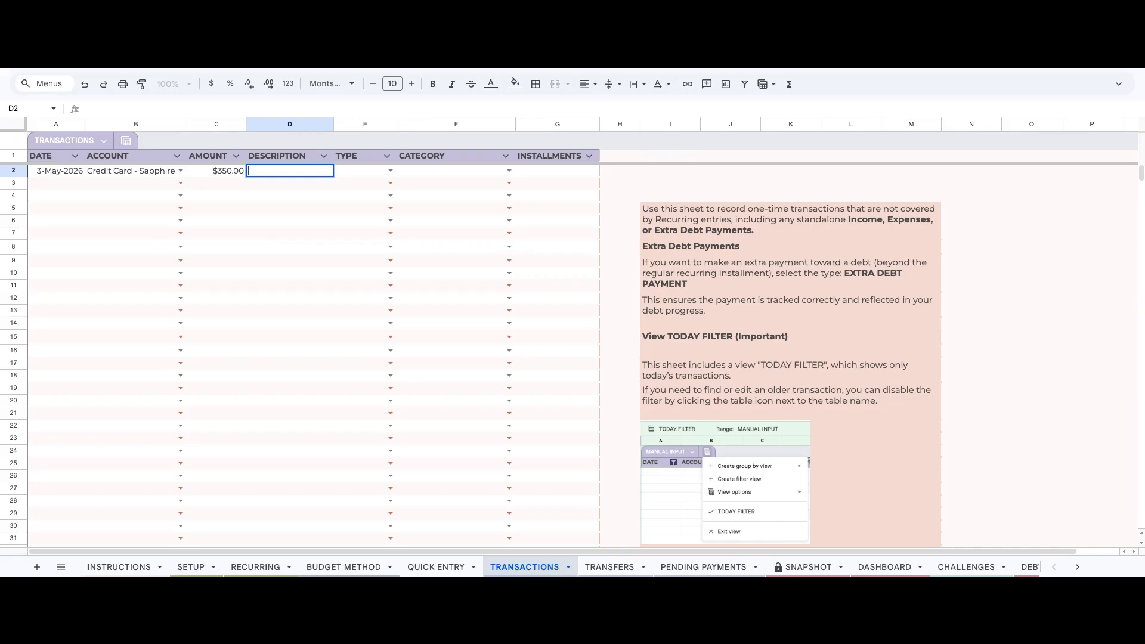
pyautogui.write('gas station')
pyautogui.press('Tab')
pyautogui.click(390, 170)
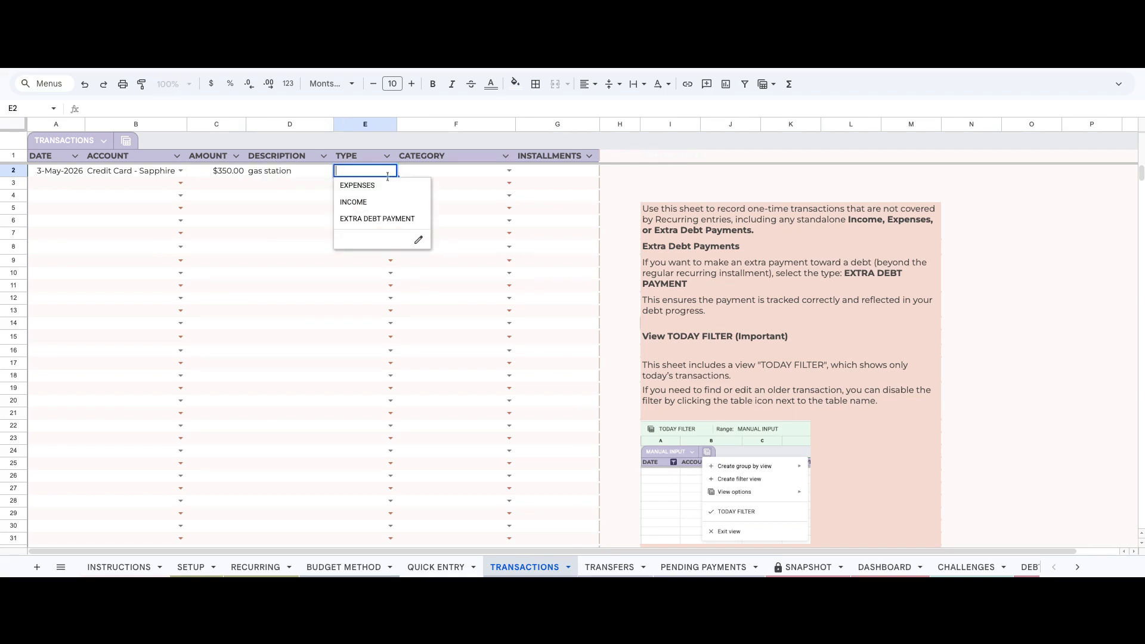
pyautogui.click(381, 185)
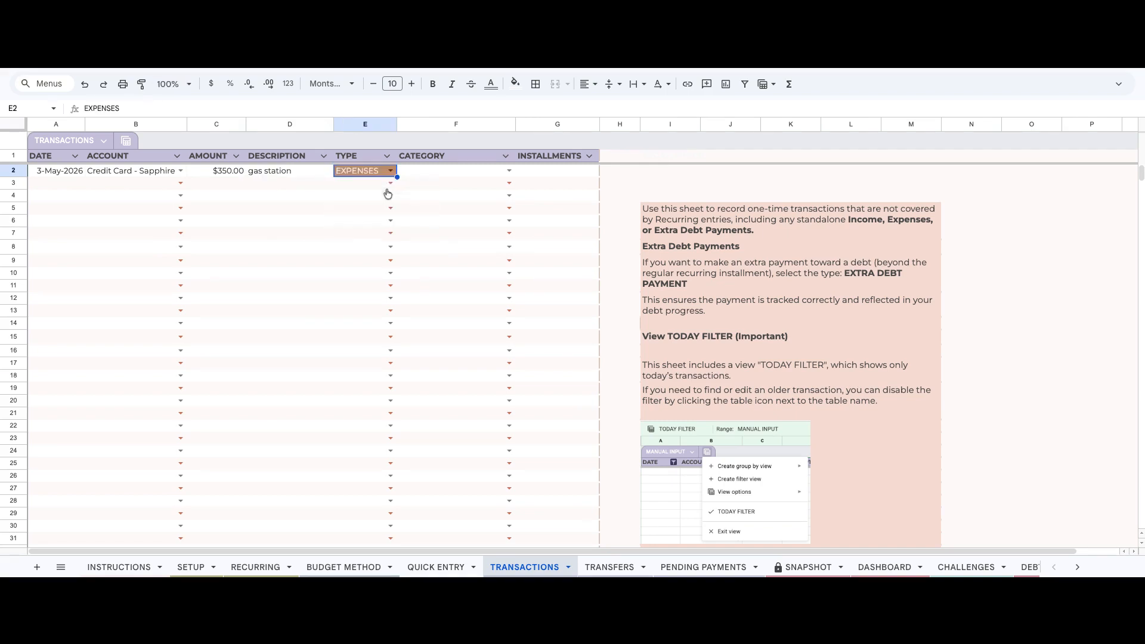
# - Set the category of the gas station transaction to Car & Gas and select its installments cell
pyautogui.click(509, 171)
pyautogui.click(540, 173)
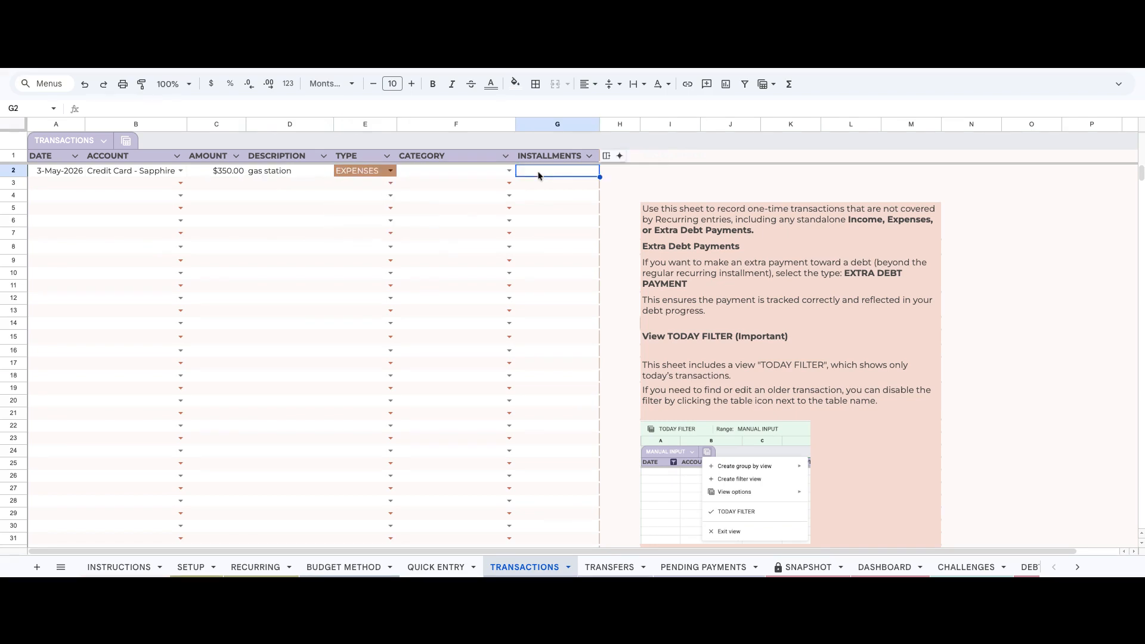
pyautogui.click(494, 174)
pyautogui.click(508, 171)
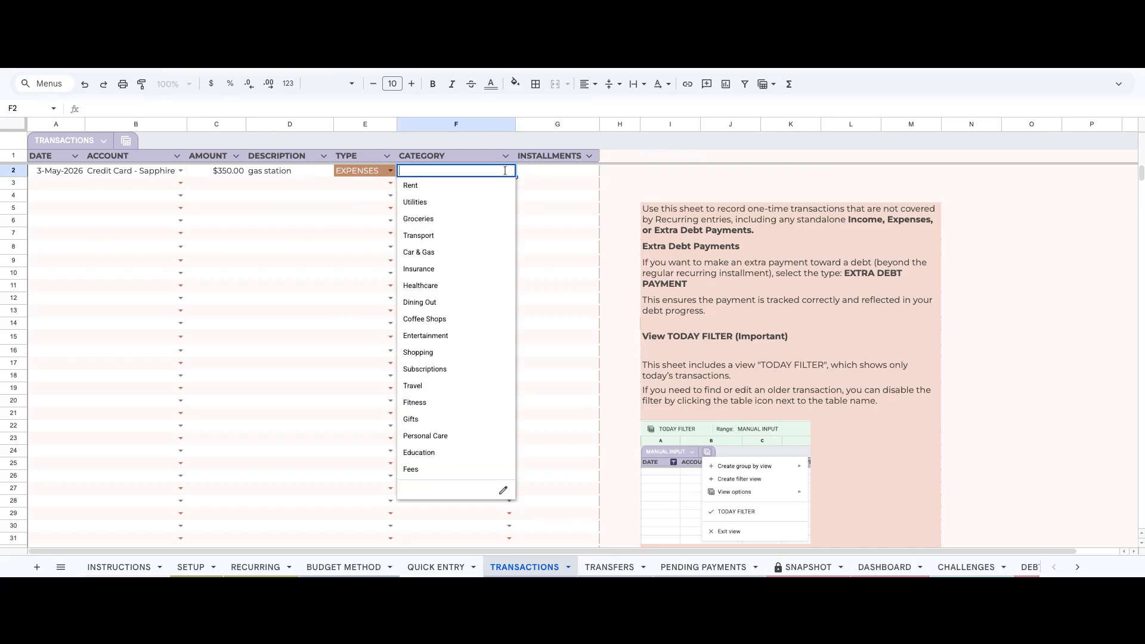
pyautogui.click(477, 252)
pyautogui.click(564, 176)
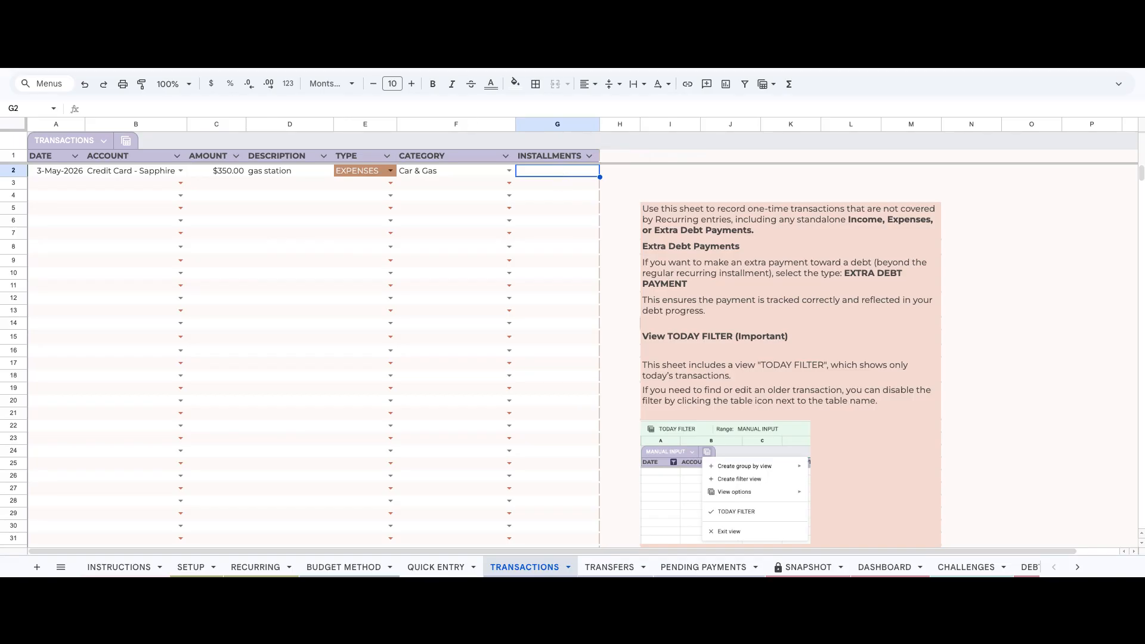
# - Apply the TODAY FILTER view to the TRANSACTIONS table and exit the view
pyautogui.click(126, 140)
pyautogui.click(172, 216)
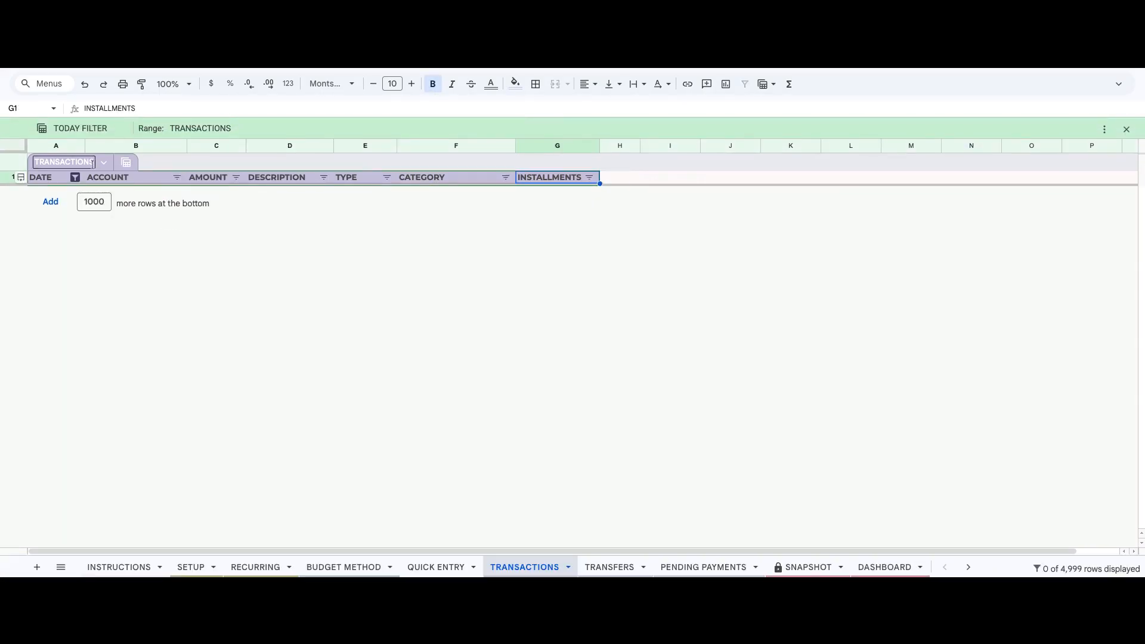
pyautogui.click(104, 162)
pyautogui.click(125, 161)
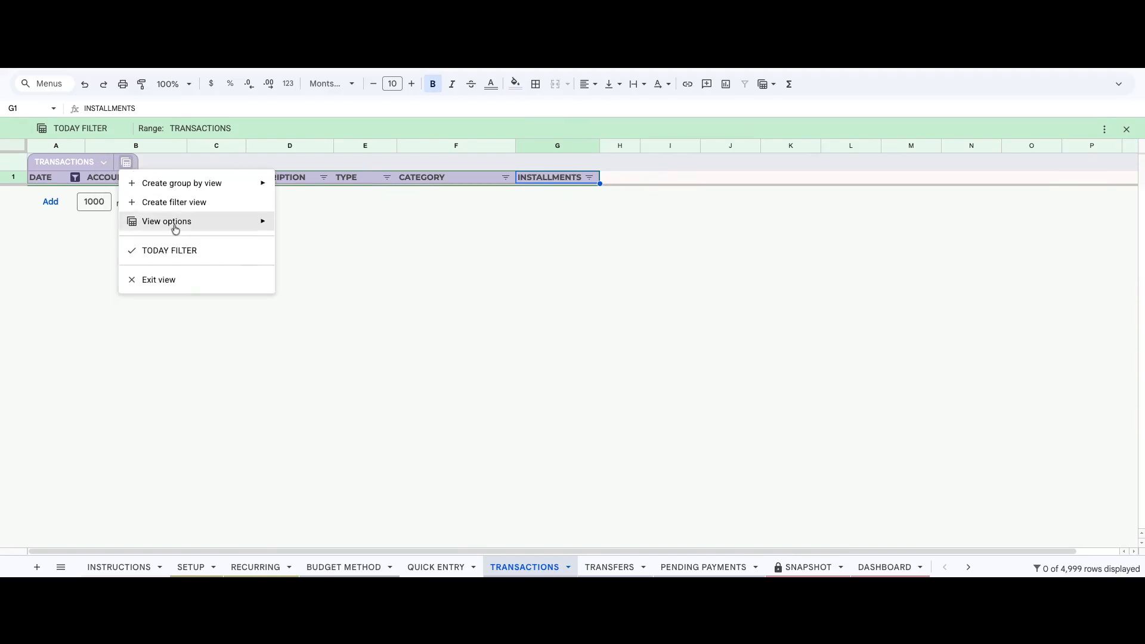
pyautogui.click(184, 264)
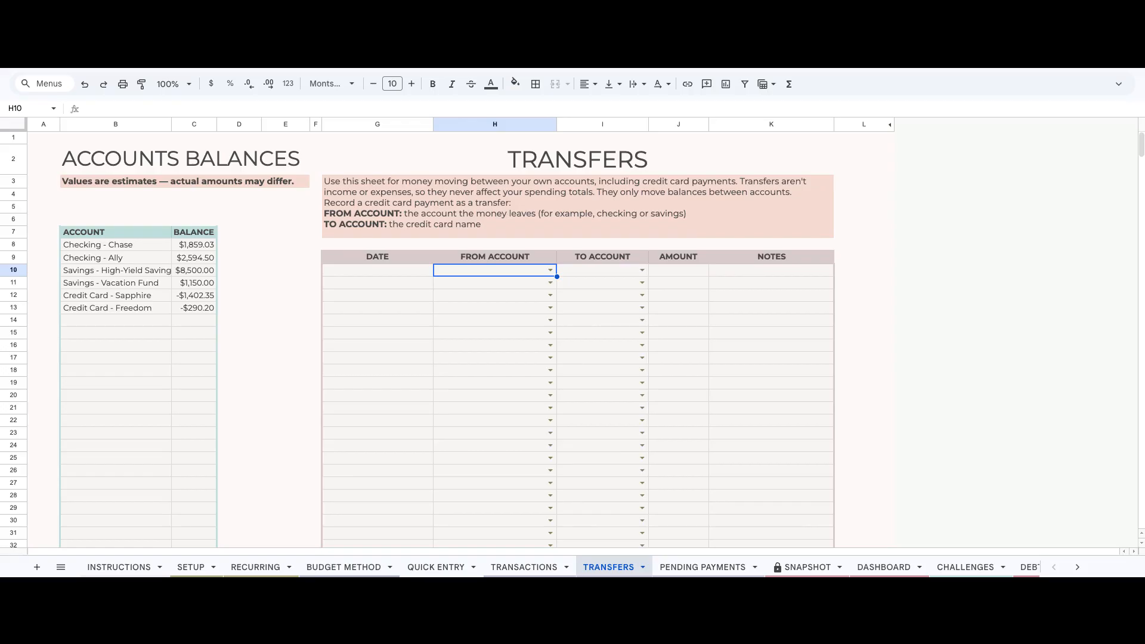
# - On the TRANSFERS sheet, date the first transfer 24-Jul-2026 and set its from account to Checking - Ally
pyautogui.doubleClick(412, 275)
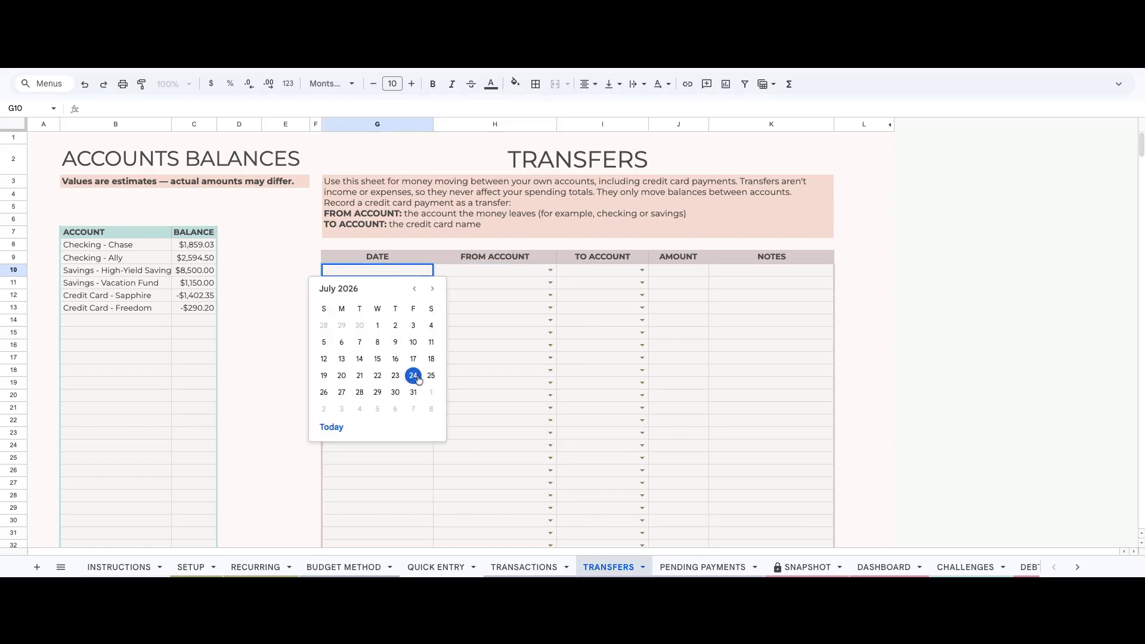
pyautogui.click(415, 374)
pyautogui.click(549, 270)
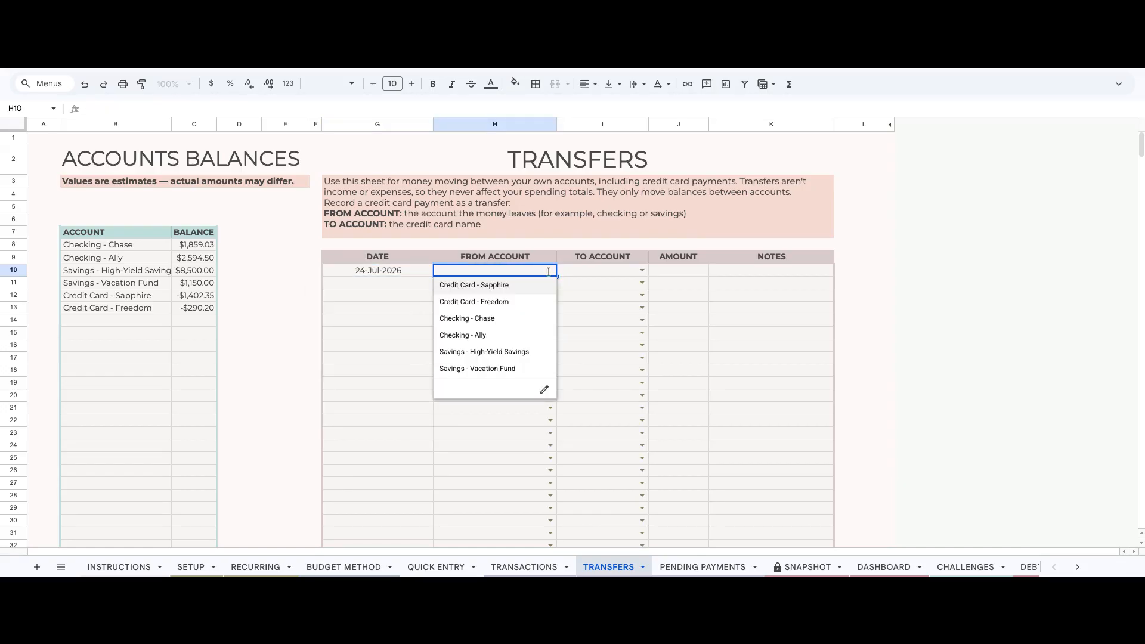
pyautogui.click(548, 286)
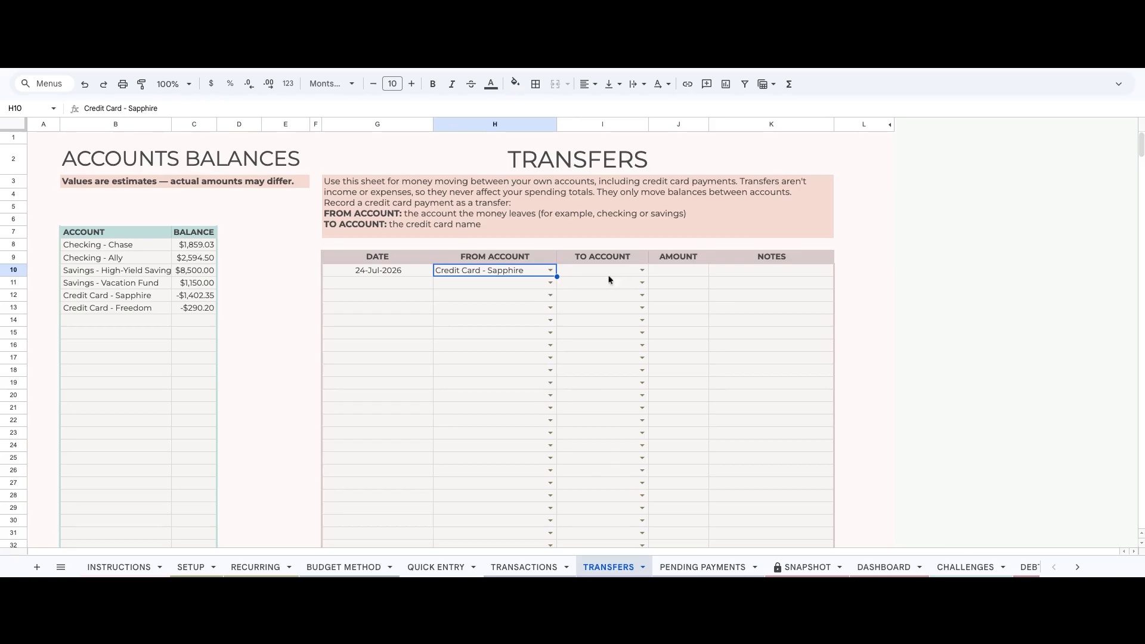
pyautogui.doubleClick(564, 275)
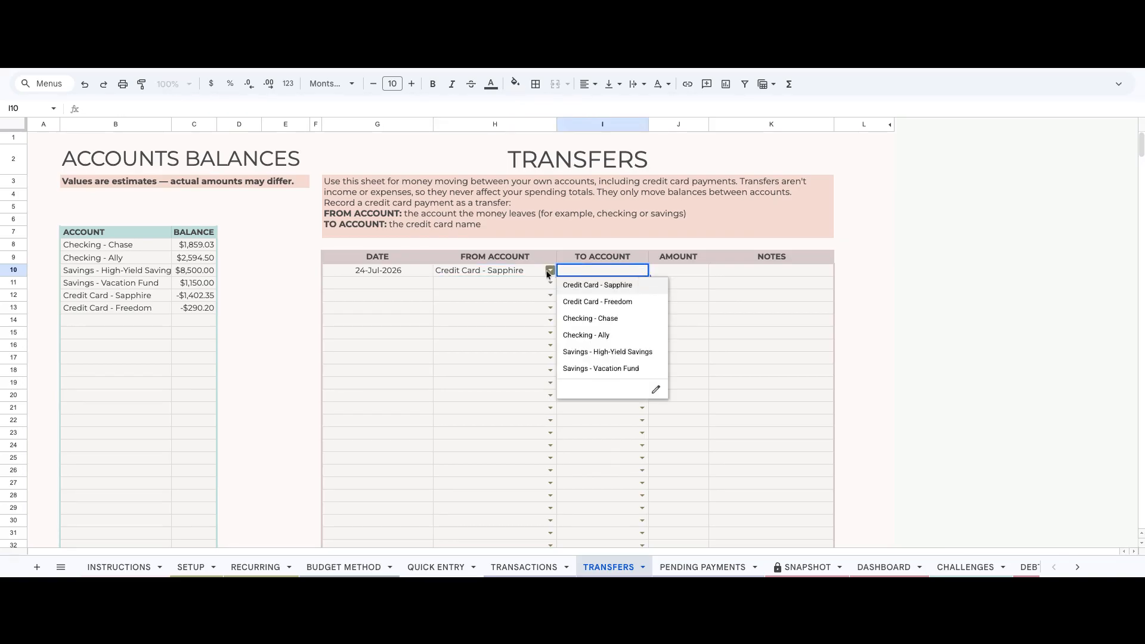
pyautogui.click(547, 272)
pyautogui.click(548, 272)
pyautogui.click(525, 336)
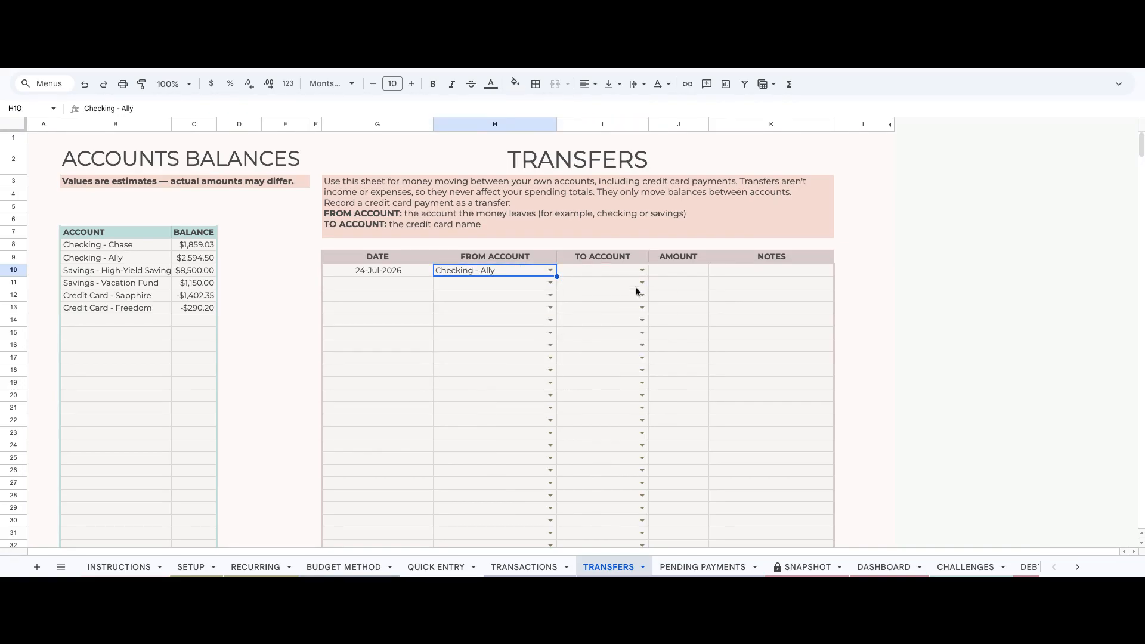
# - Set the first transfer's to account to Checking - Chase and its amount to $100.00
pyautogui.click(640, 270)
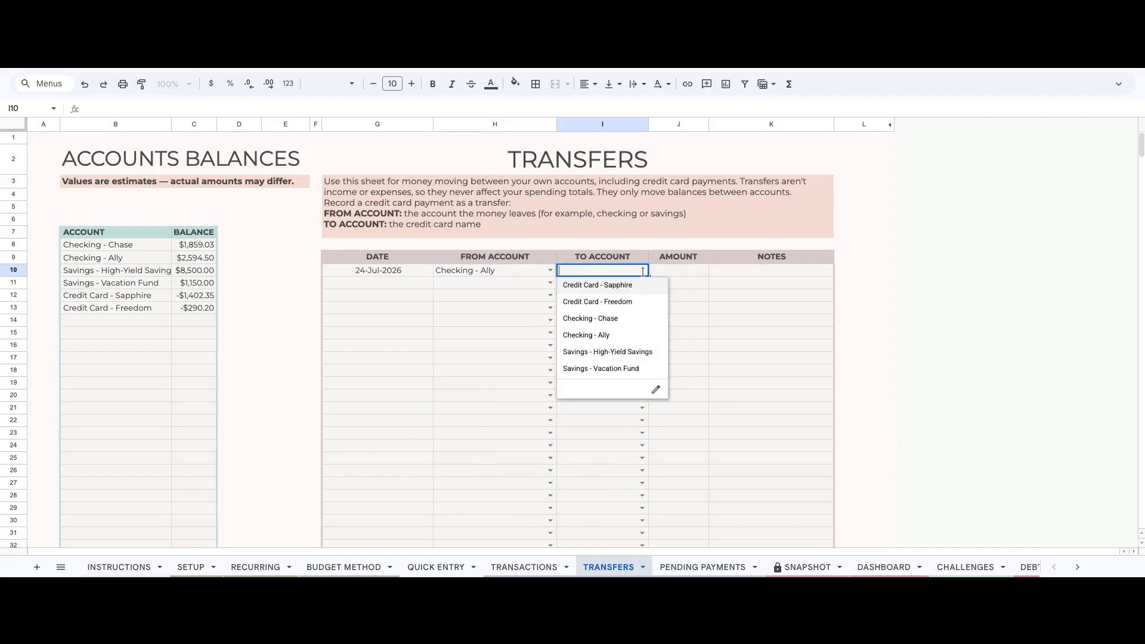
pyautogui.click(641, 328)
pyautogui.click(684, 275)
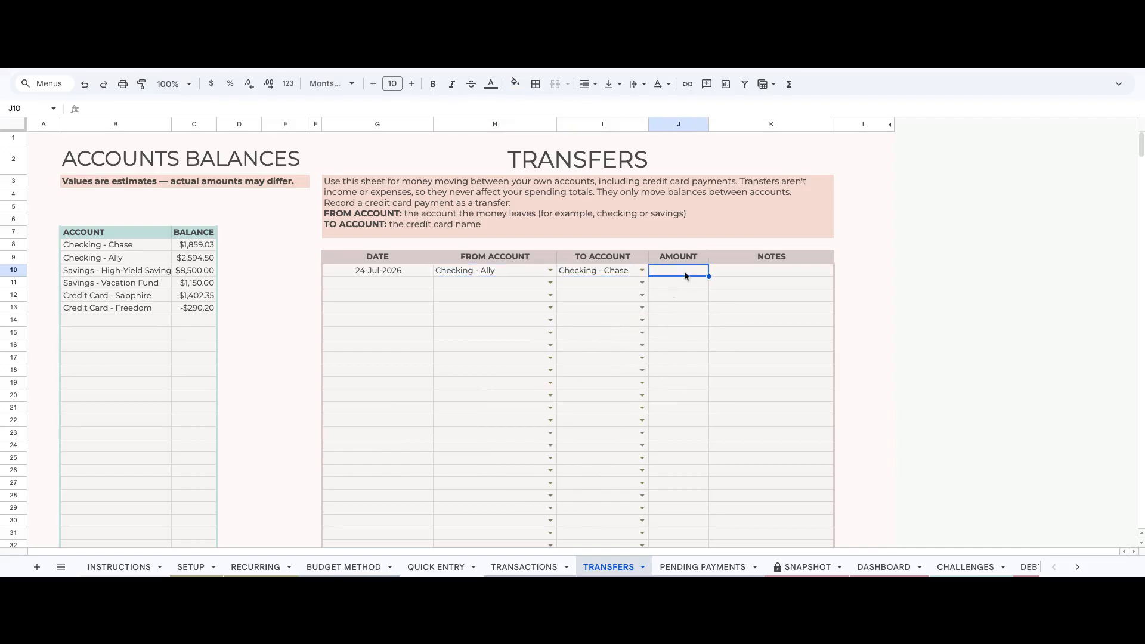
pyautogui.write('10')
pyautogui.press('Return')
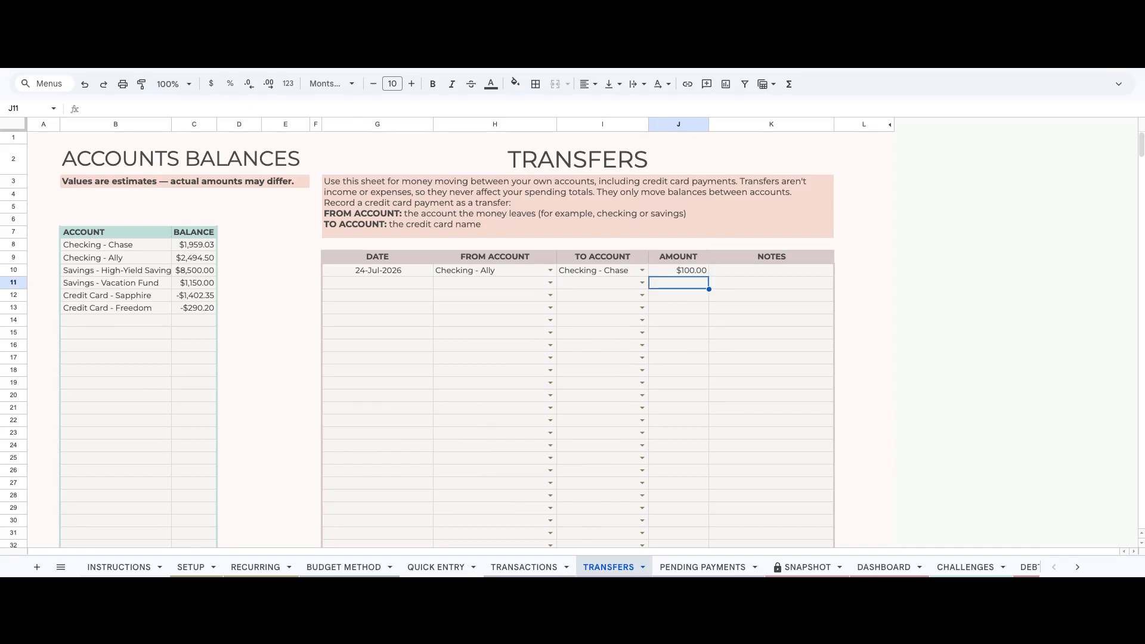
# - Start a second transfer in the row below, dated 22-Jul-2026
pyautogui.press('Up')
pyautogui.press('Right')
pyautogui.press('Down')
pyautogui.press('Left')
pyautogui.press('Left')
pyautogui.press('Left')
pyautogui.press('Left')
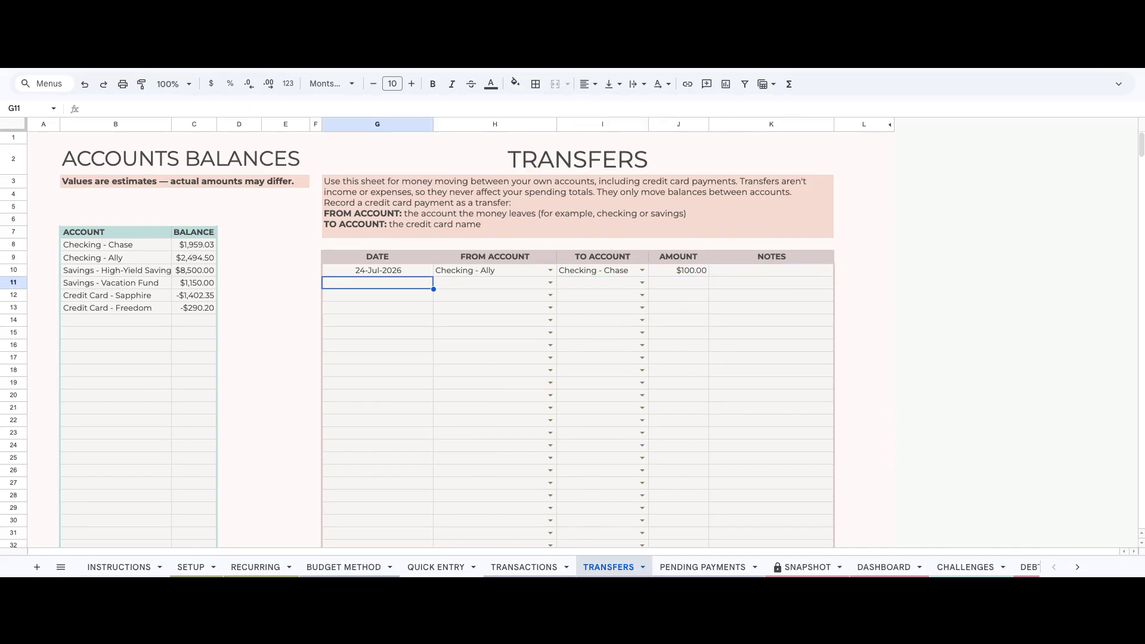
pyautogui.doubleClick(388, 287)
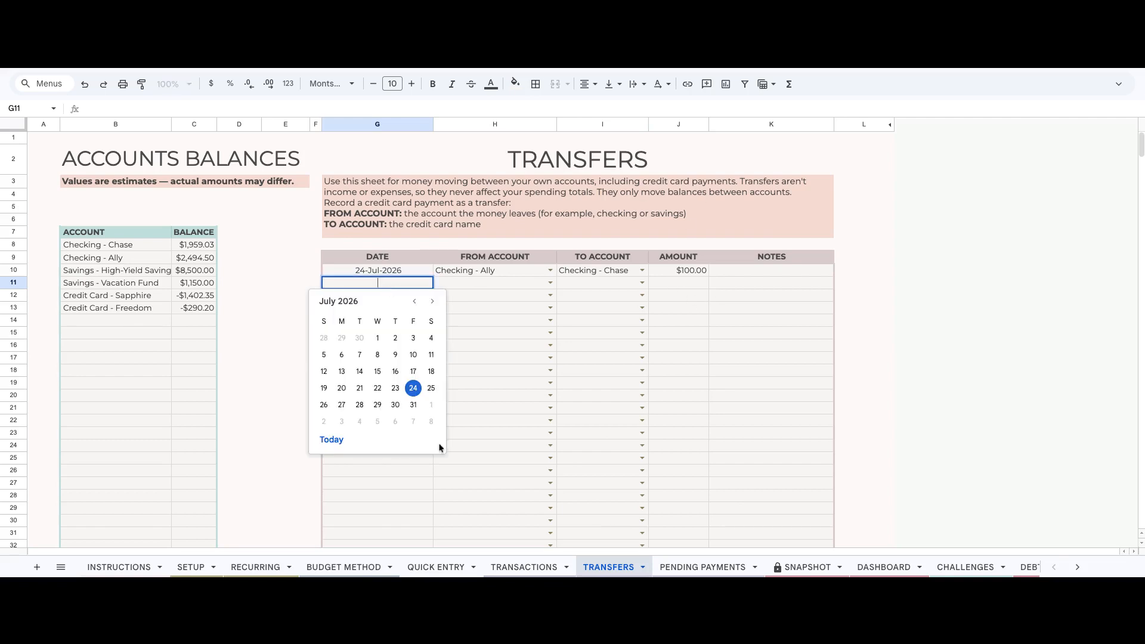
pyautogui.click(378, 389)
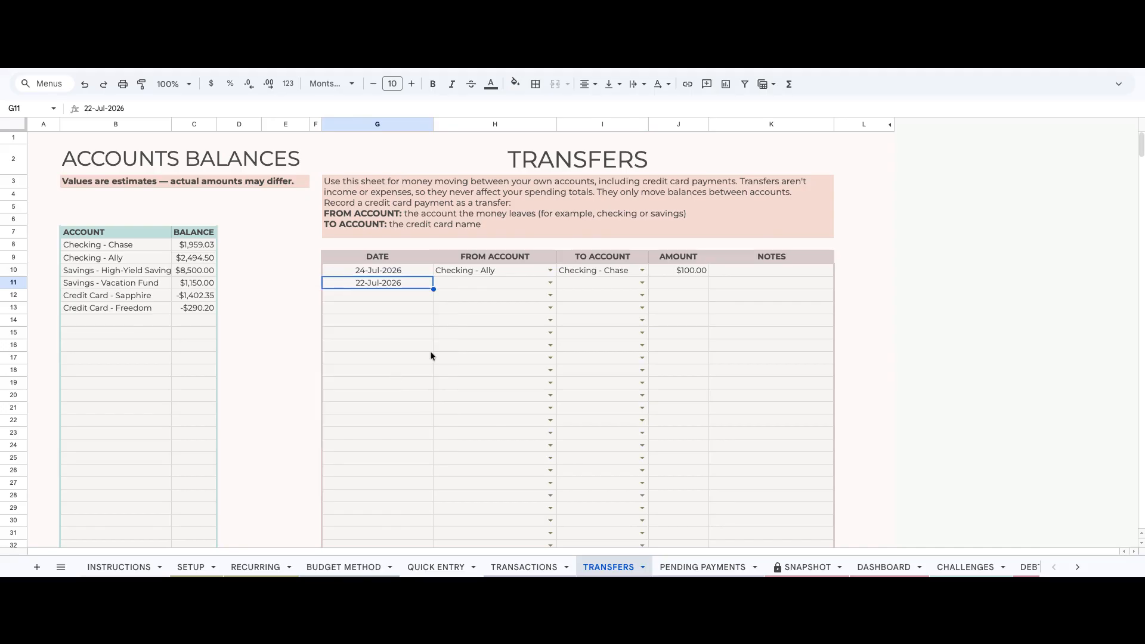
# - Set the second transfer from Checking - Chase to Credit Card - Sapphire and select its amount cell
pyautogui.click(549, 283)
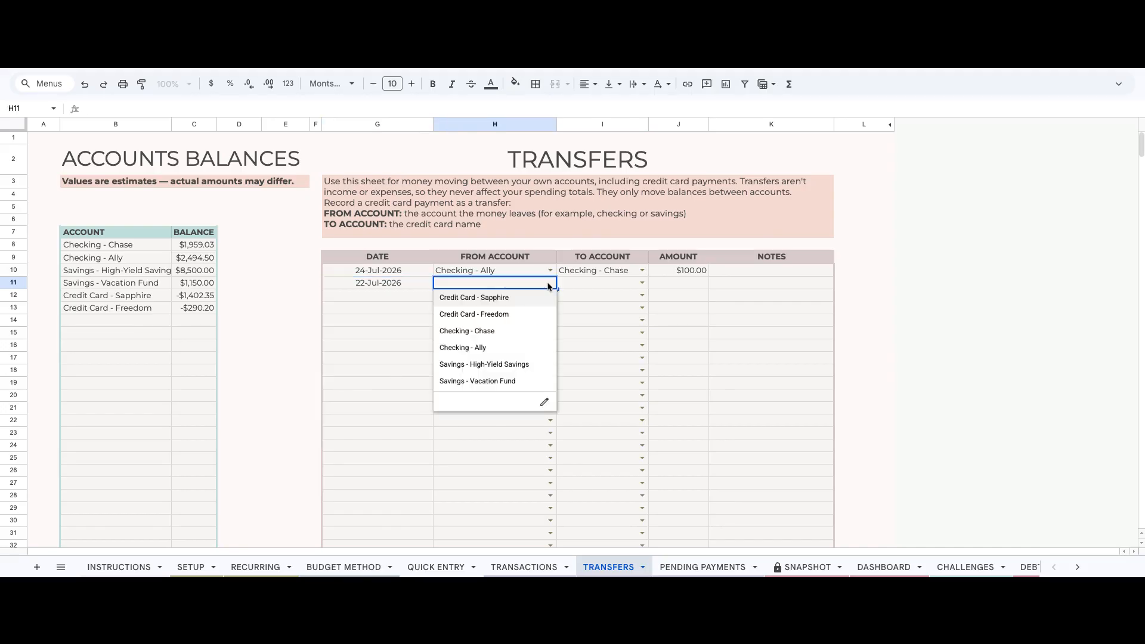
pyautogui.click(491, 332)
pyautogui.click(642, 283)
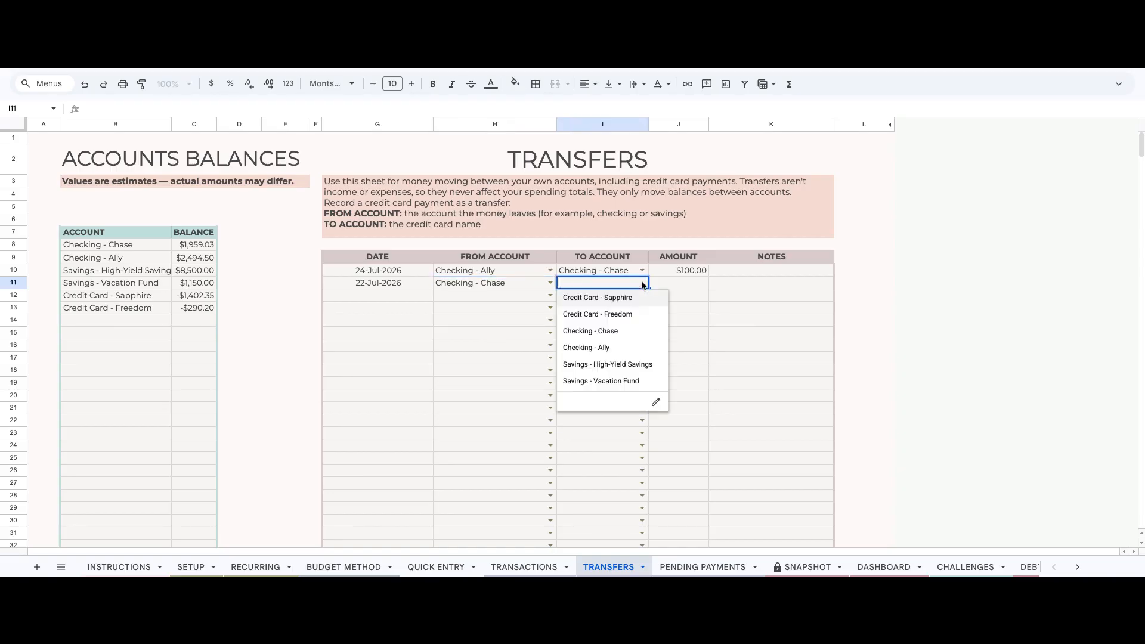
pyautogui.click(641, 301)
pyautogui.click(688, 289)
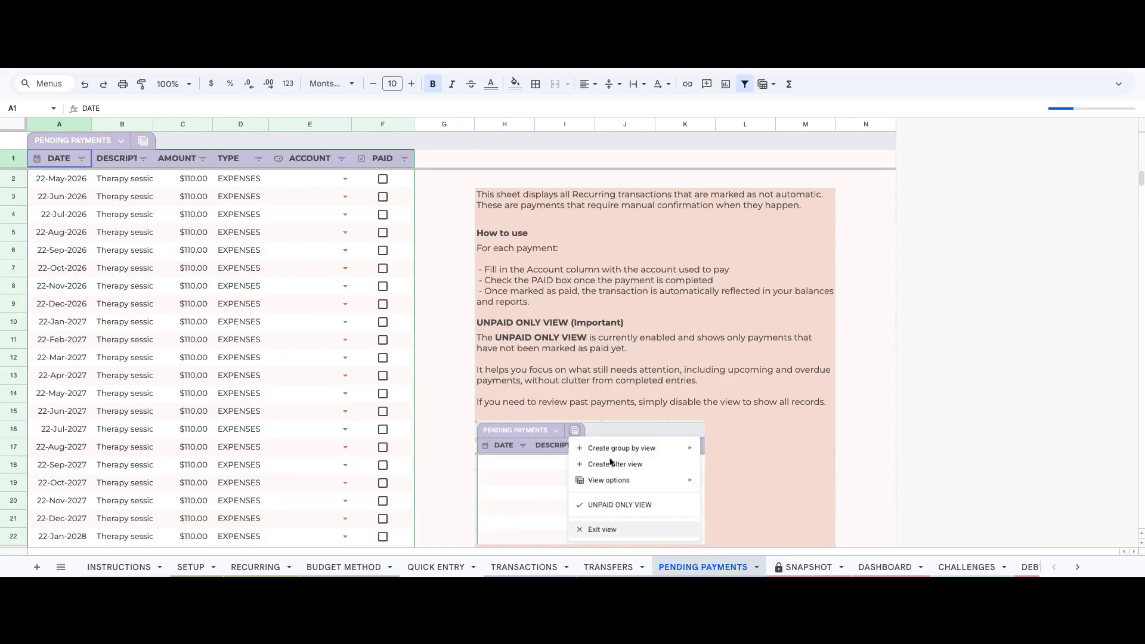
# - On the PENDING PAYMENTS sheet, assign the 22-May-2026 therapy session to Credit Card - Freedom and mark it as paid
pyautogui.click(345, 179)
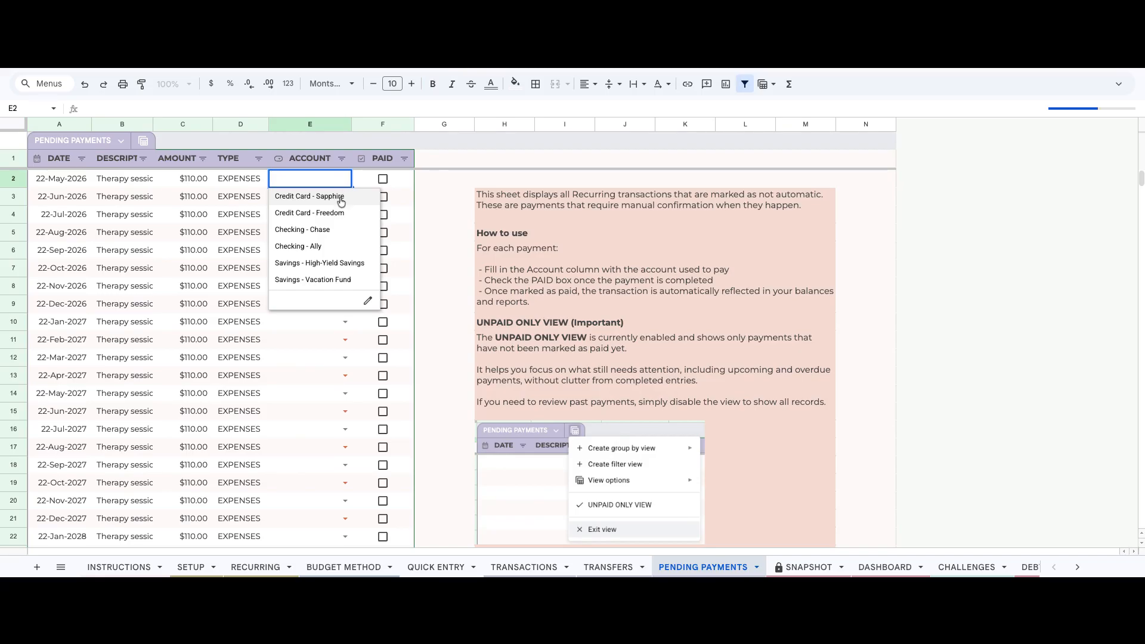
pyautogui.click(316, 214)
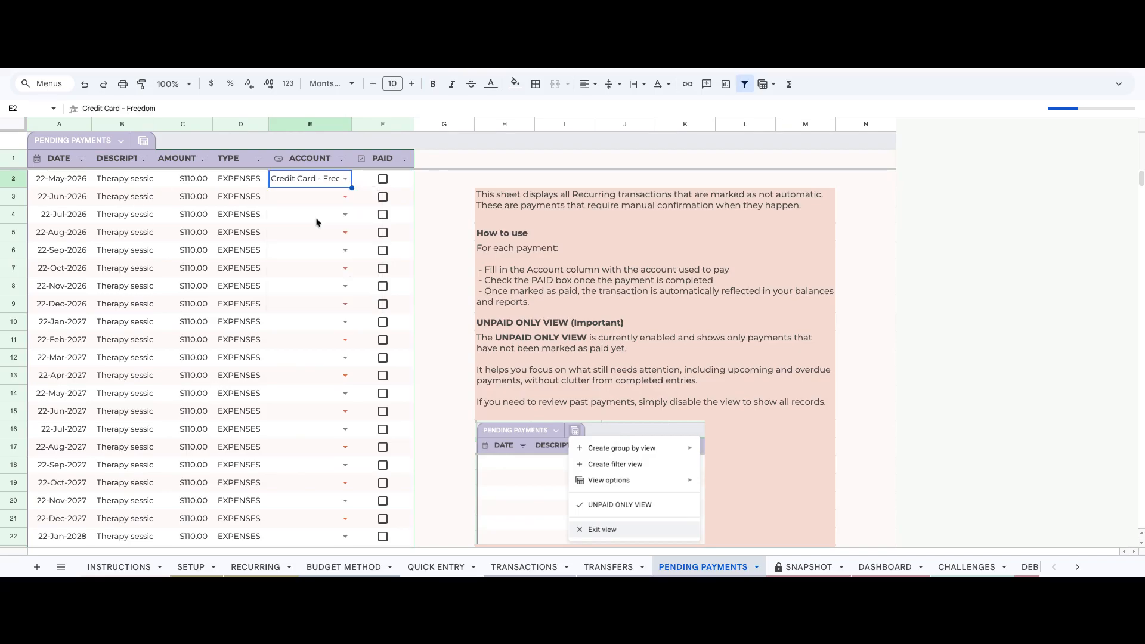
pyautogui.click(379, 180)
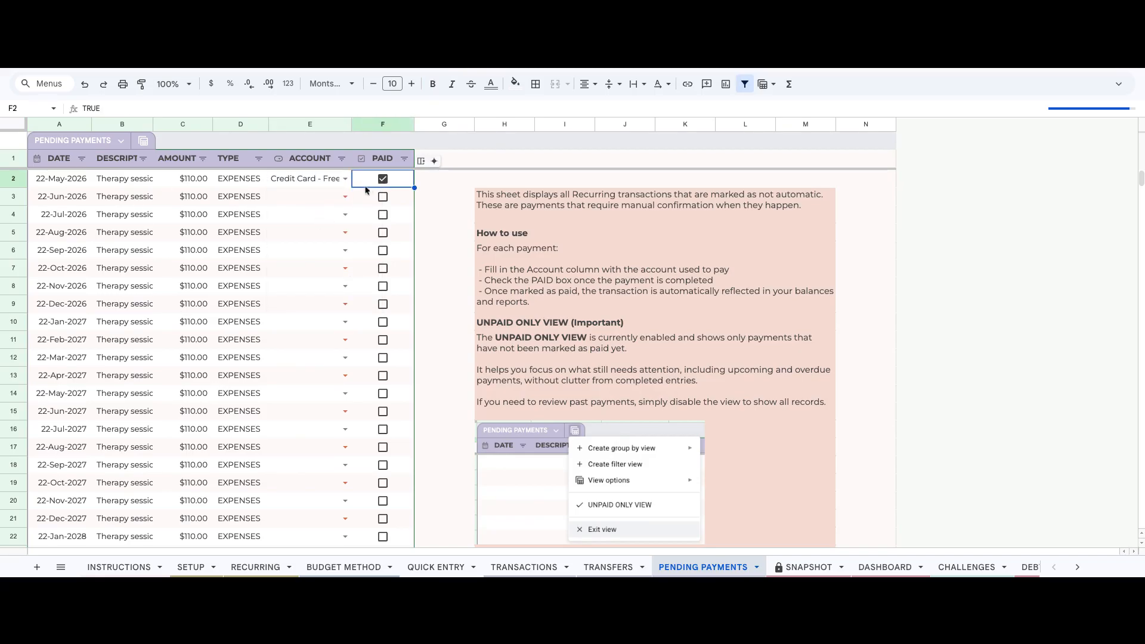
pyautogui.click(346, 197)
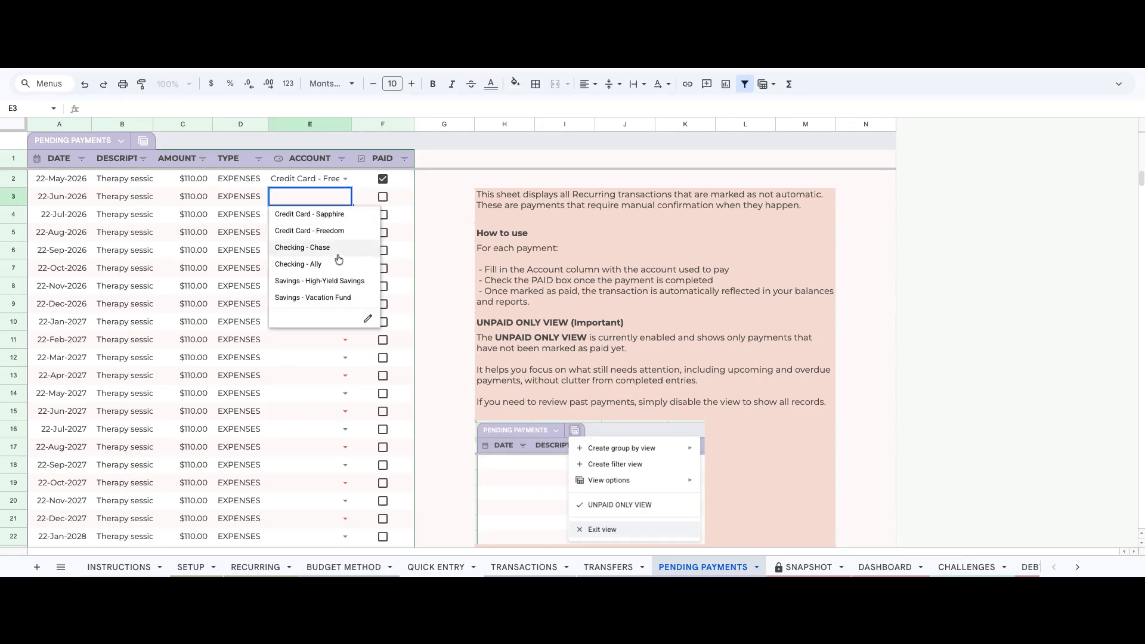
pyautogui.click(405, 193)
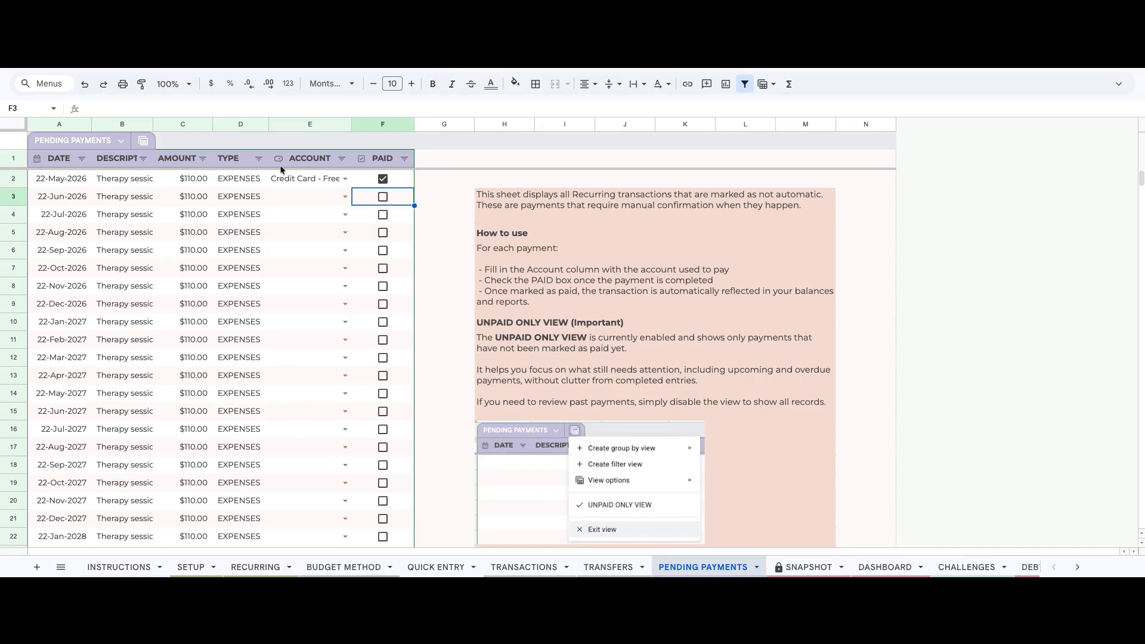
# - Apply the UNPAID ONLY VIEW to the PENDING PAYMENTS table and reopen its view options
pyautogui.click(122, 142)
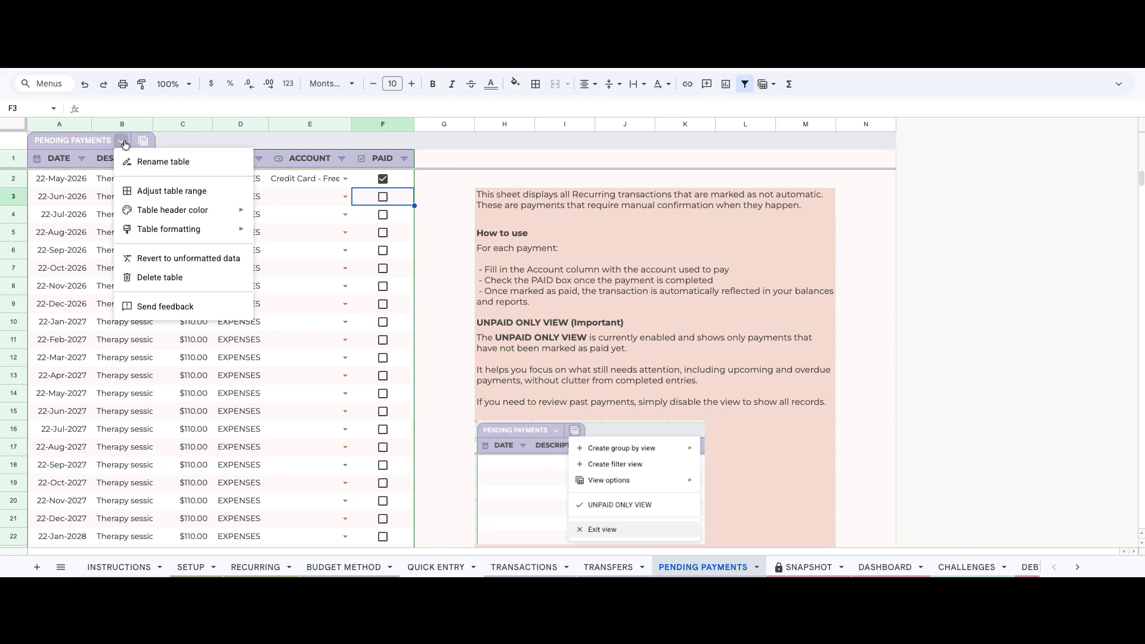
pyautogui.click(124, 142)
pyautogui.click(143, 141)
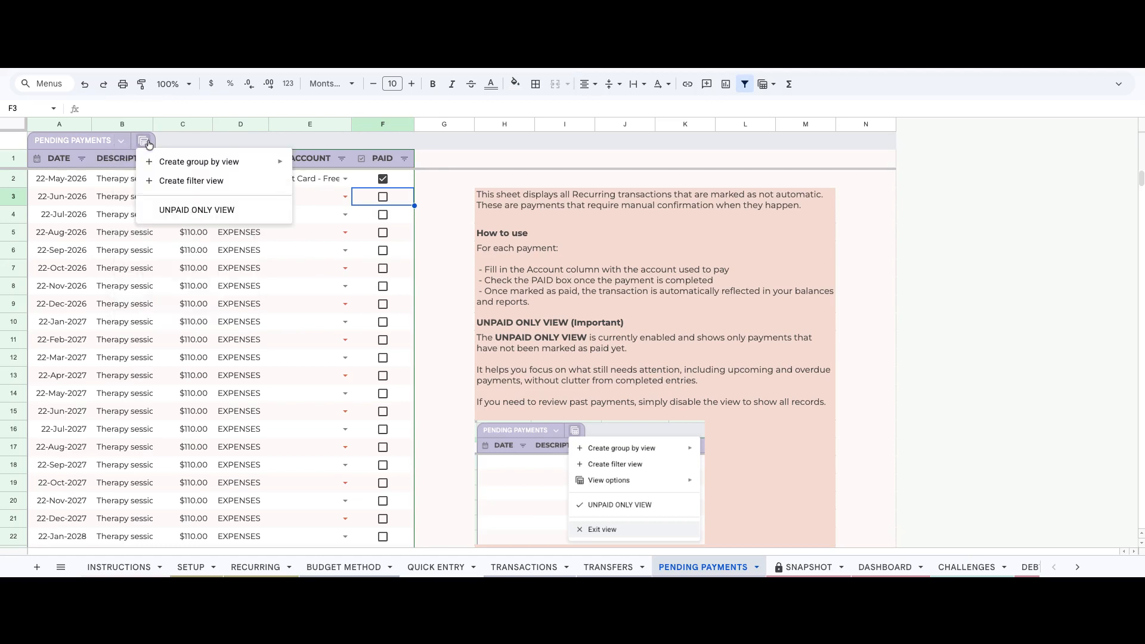
pyautogui.click(196, 211)
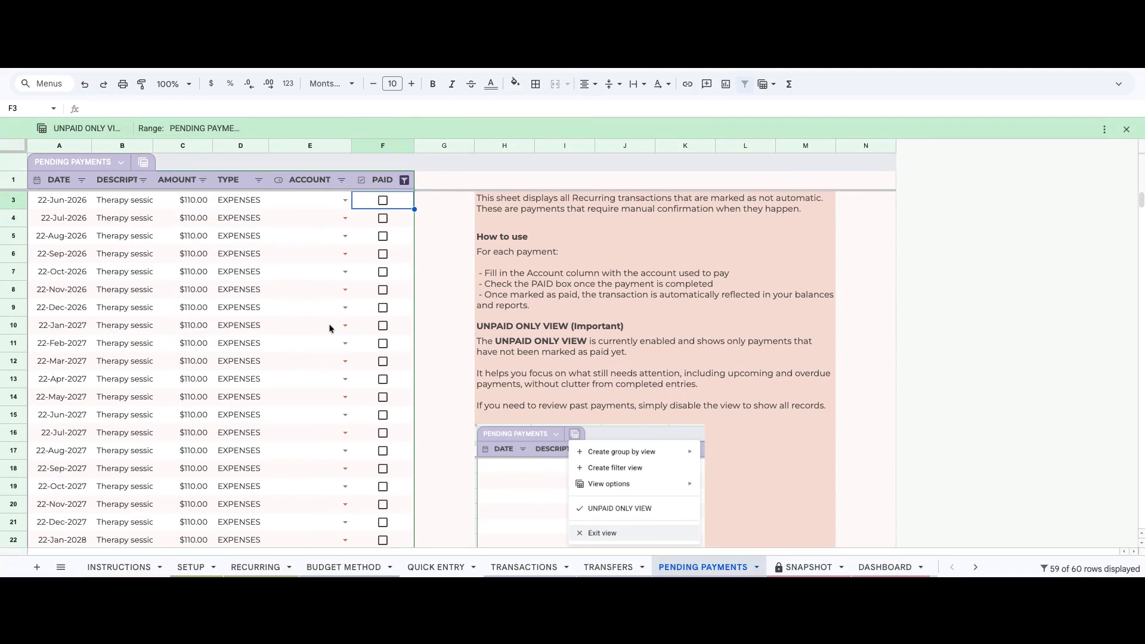
pyautogui.click(143, 162)
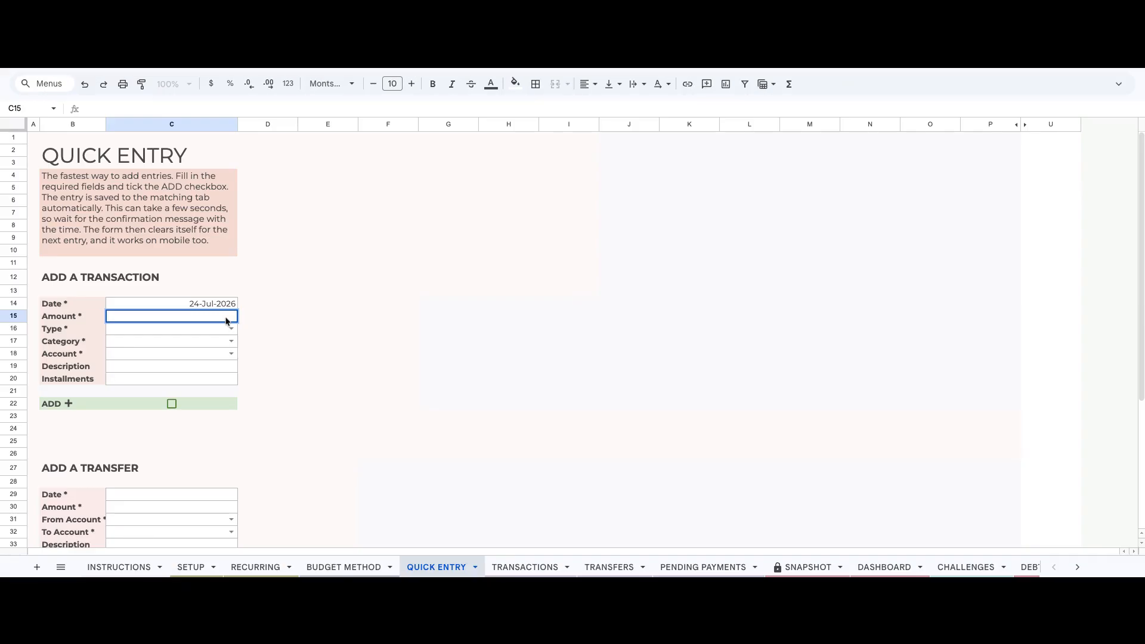
# - In the QUICK ENTRY transaction form, set amount 20, type EXPENSES, category Coffee Shops and account Credit Card - Sapphire
pyautogui.write('20')
pyautogui.press('Return')
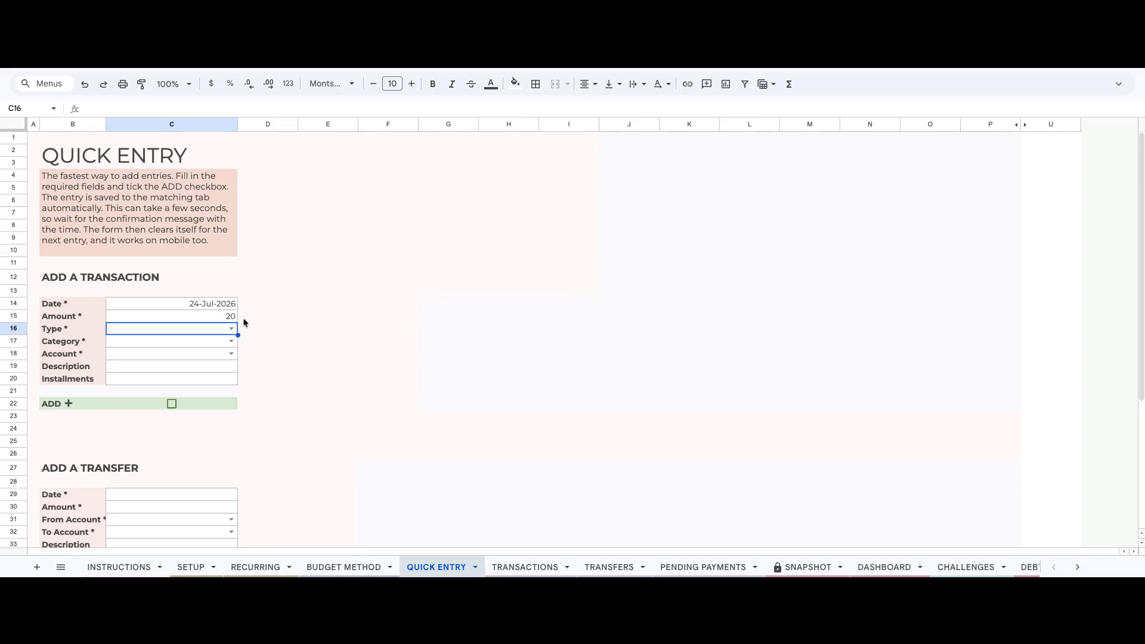
pyautogui.click(231, 328)
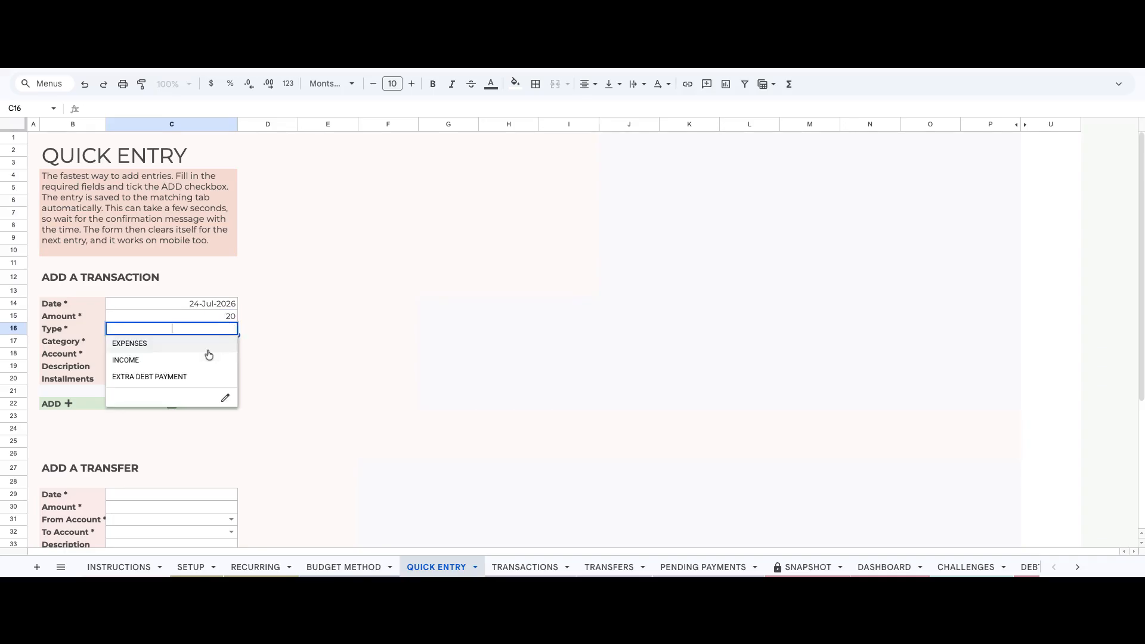
pyautogui.click(208, 351)
pyautogui.click(231, 354)
pyautogui.click(220, 366)
# - Enter 20 as the transaction's description and submit the quick entry with its ADD checkbox
pyautogui.click(219, 369)
pyautogui.write('20')
pyautogui.press('Return')
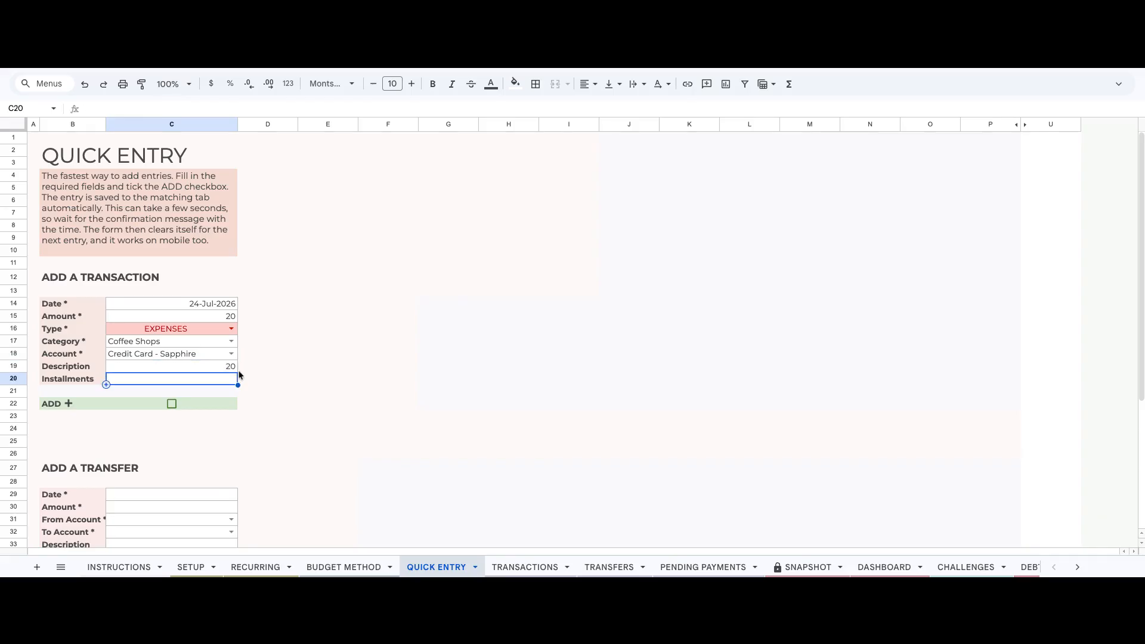
pyautogui.click(171, 404)
pyautogui.click(264, 442)
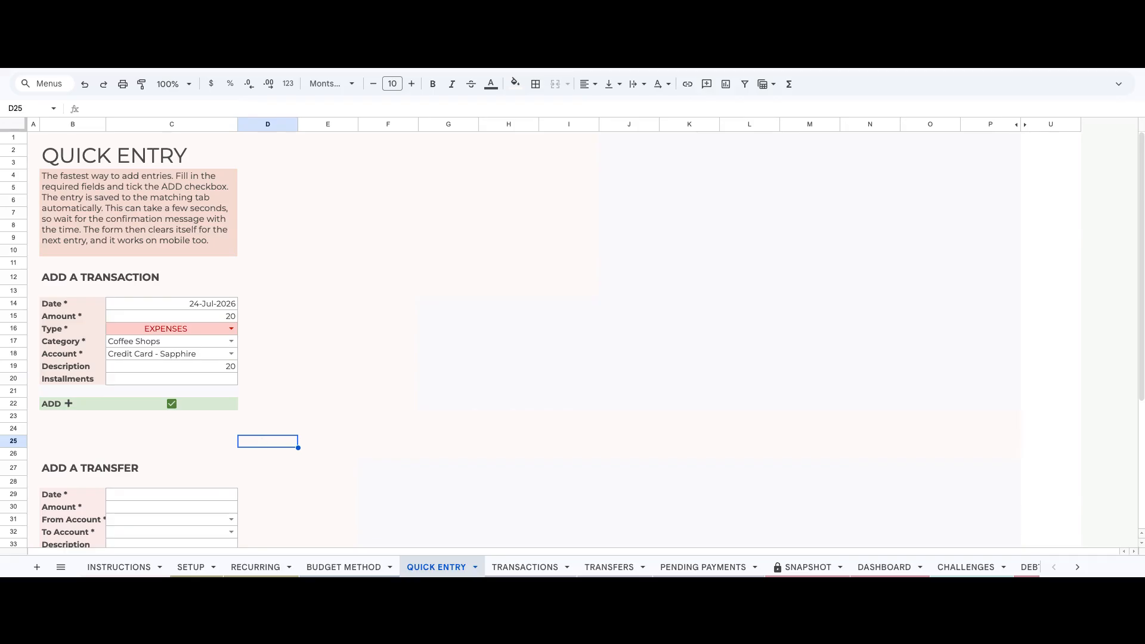
pyautogui.scroll(-2, 572, 339)
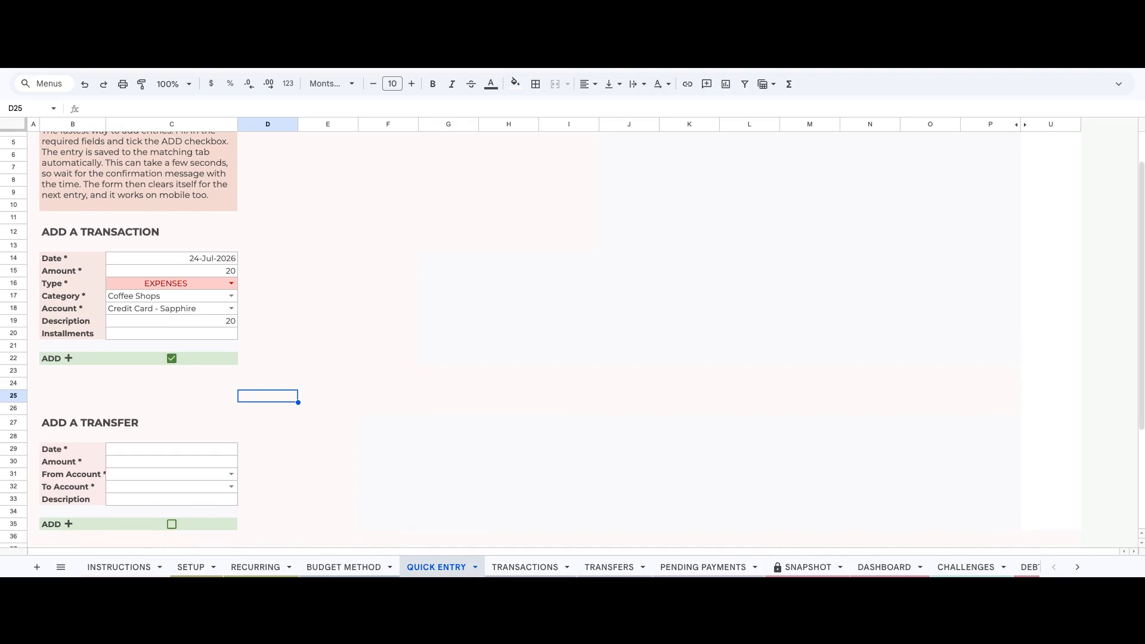
pyautogui.click(235, 412)
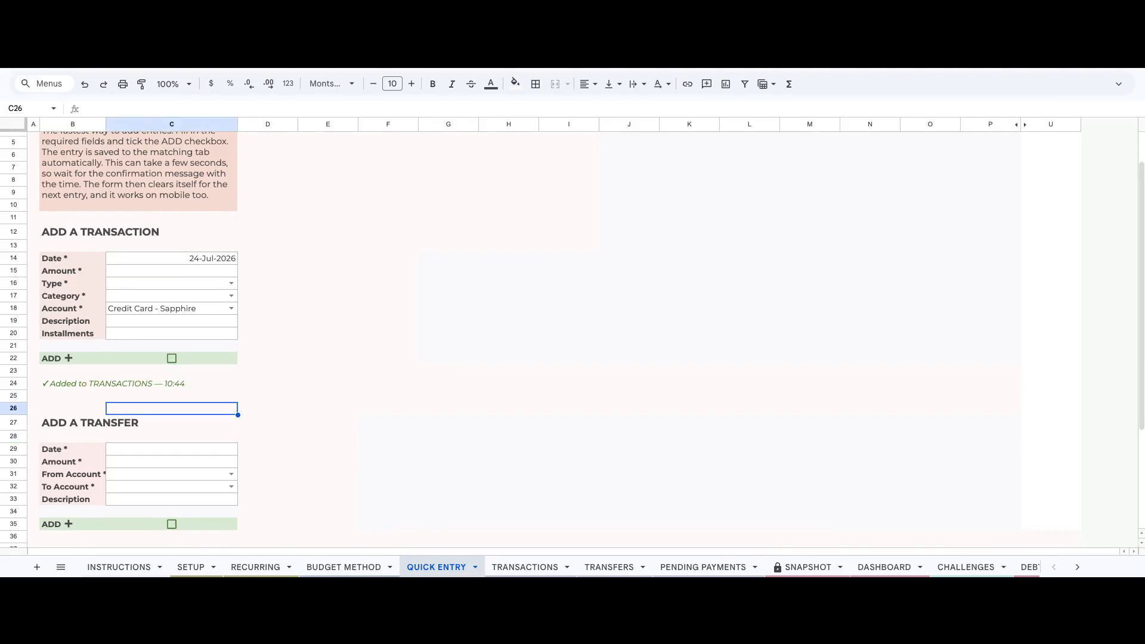
# - Examine the TRANSACTIONS list and the SNAPSHOT sheet's budget, credit card, debt, savings and upcoming bill sections
pyautogui.click(536, 568)
pyautogui.scroll(-10, 483, 522)
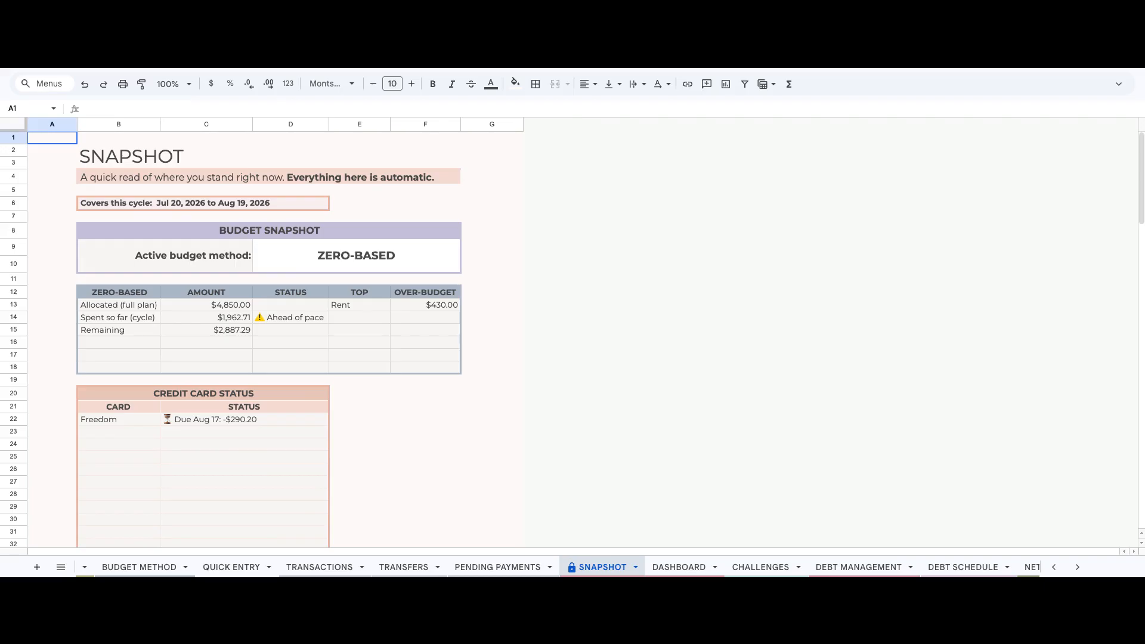
pyautogui.scroll(-1, 268, 334)
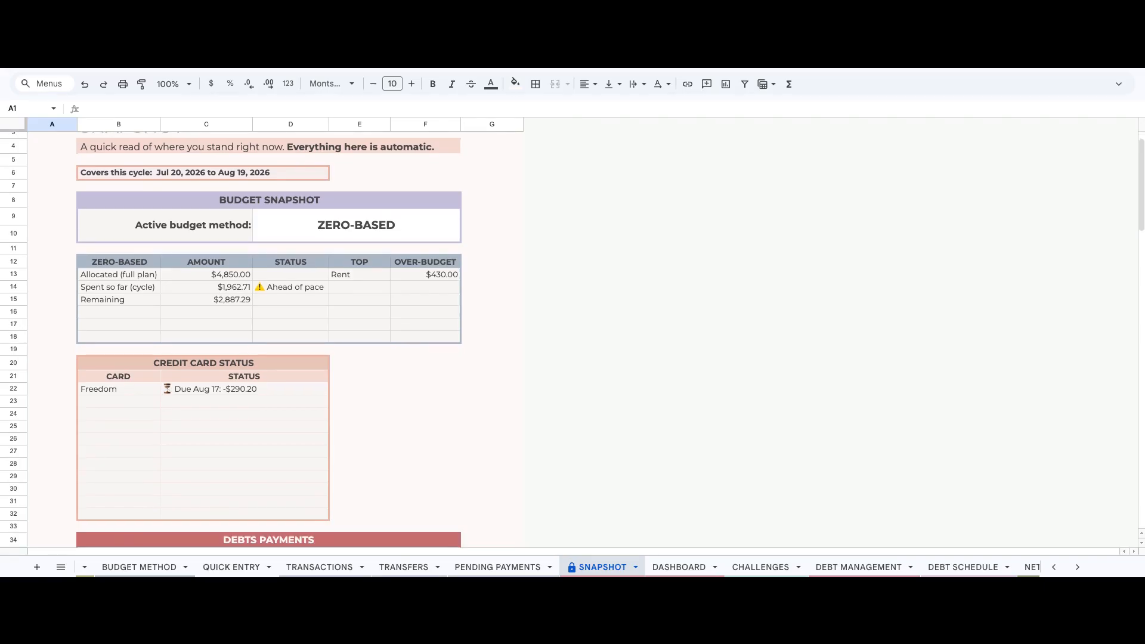
pyautogui.scroll(-3, 269, 334)
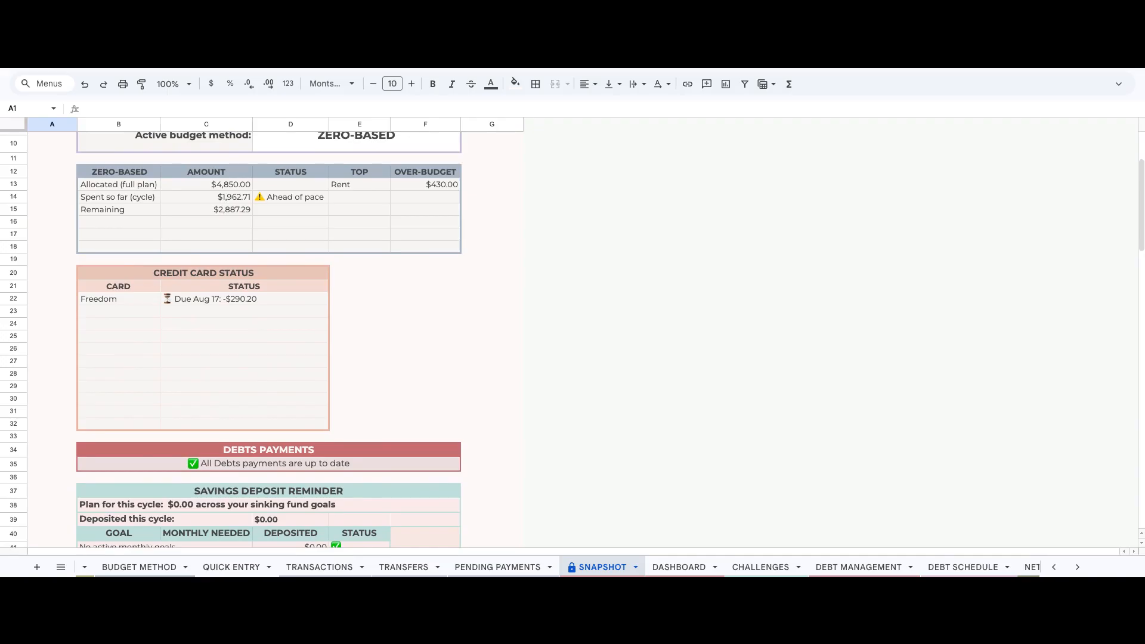
pyautogui.scroll(-4, 269, 334)
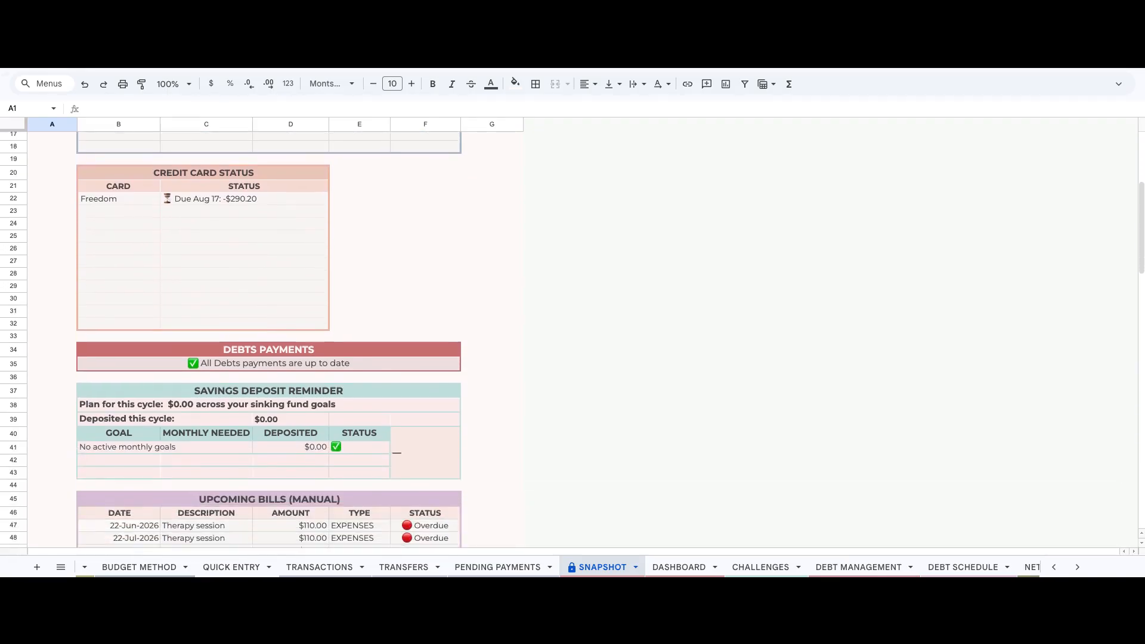
pyautogui.scroll(-3, 268, 334)
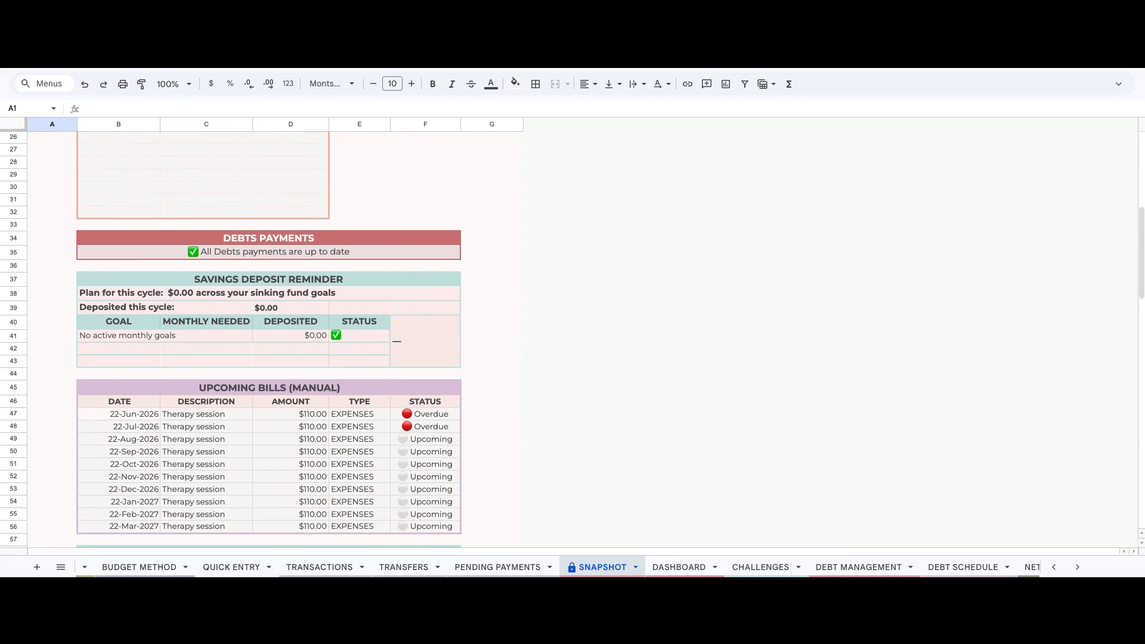
pyautogui.scroll(-3, 269, 334)
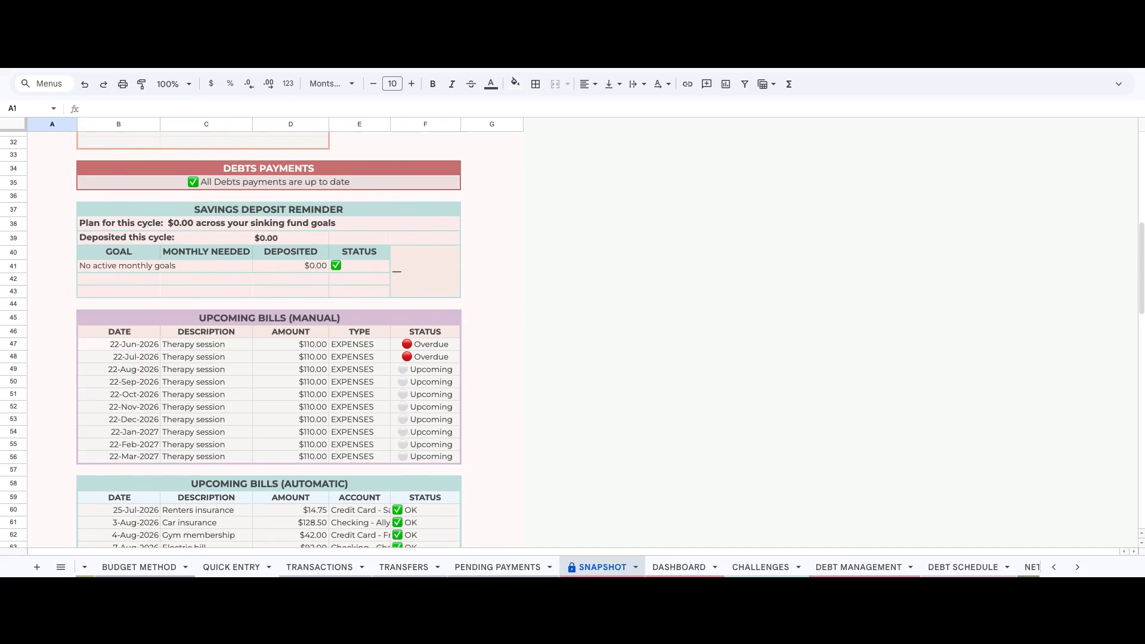
# - Examine the SNAPSHOT sheet's manual and automatic upcoming bills and its ACCOUNT BALANCES table
pyautogui.scroll(-3, 269, 335)
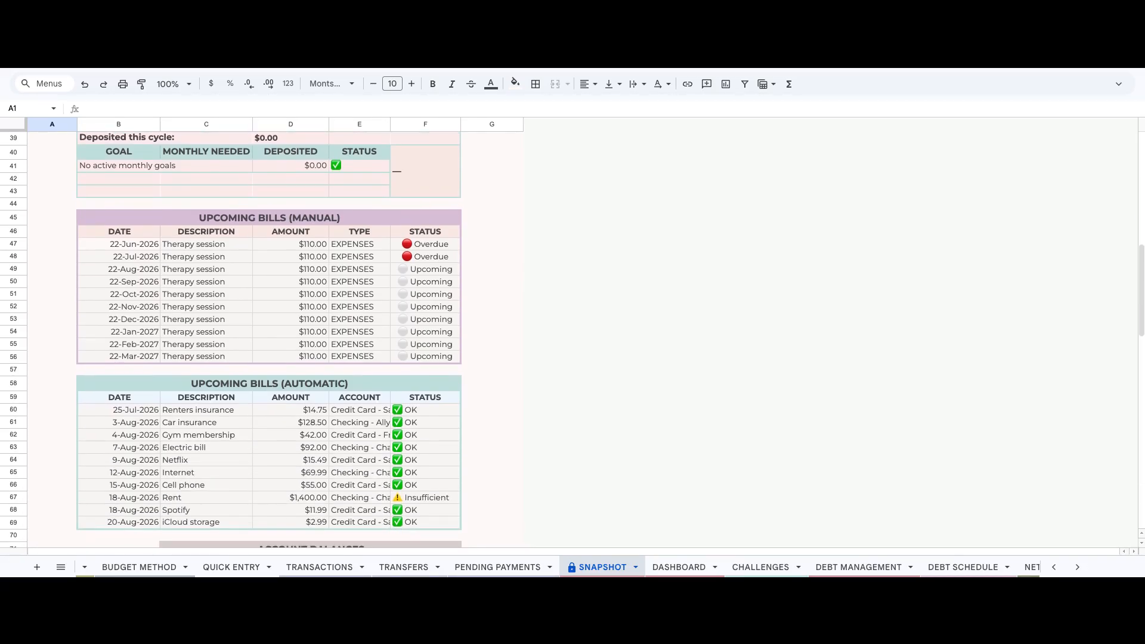
pyautogui.scroll(-3, 268, 334)
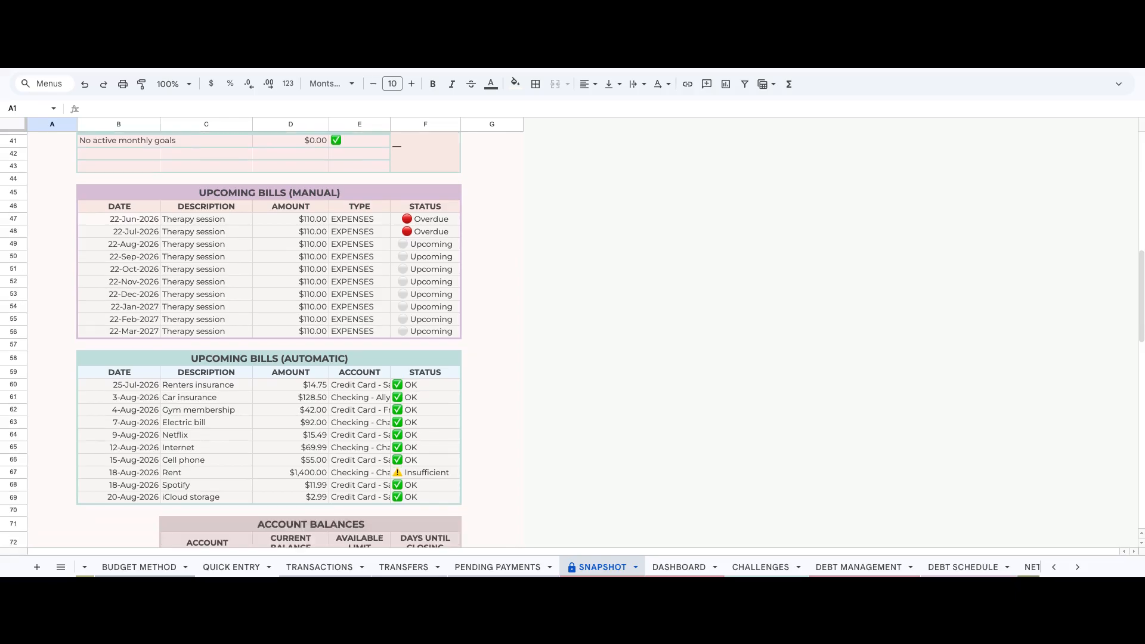
pyautogui.scroll(-3, 268, 334)
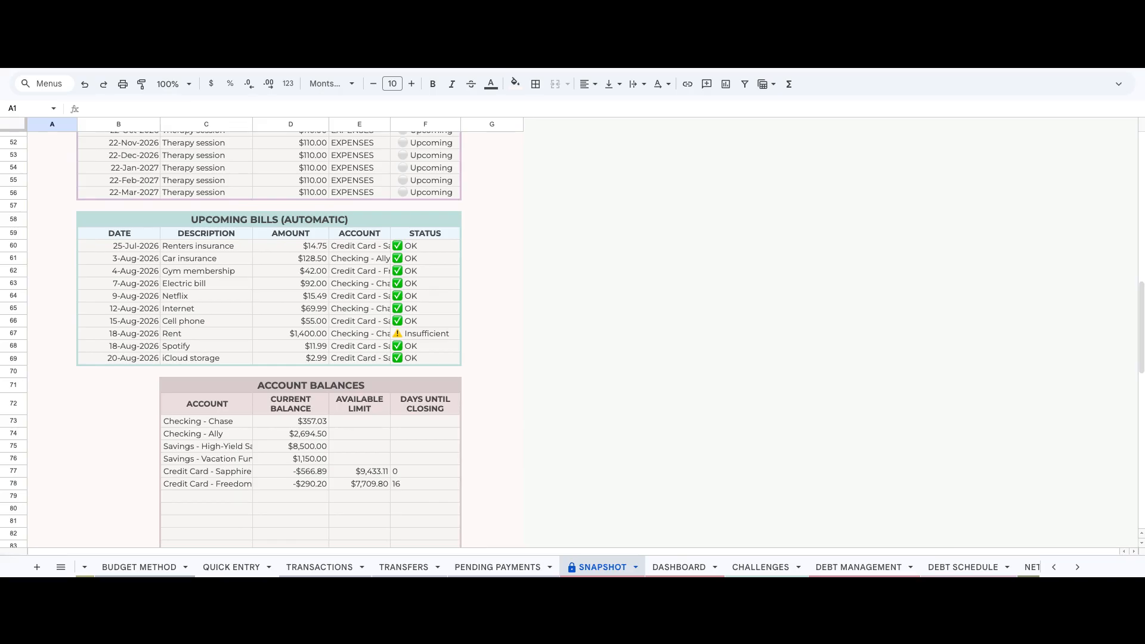
pyautogui.scroll(-3, 268, 339)
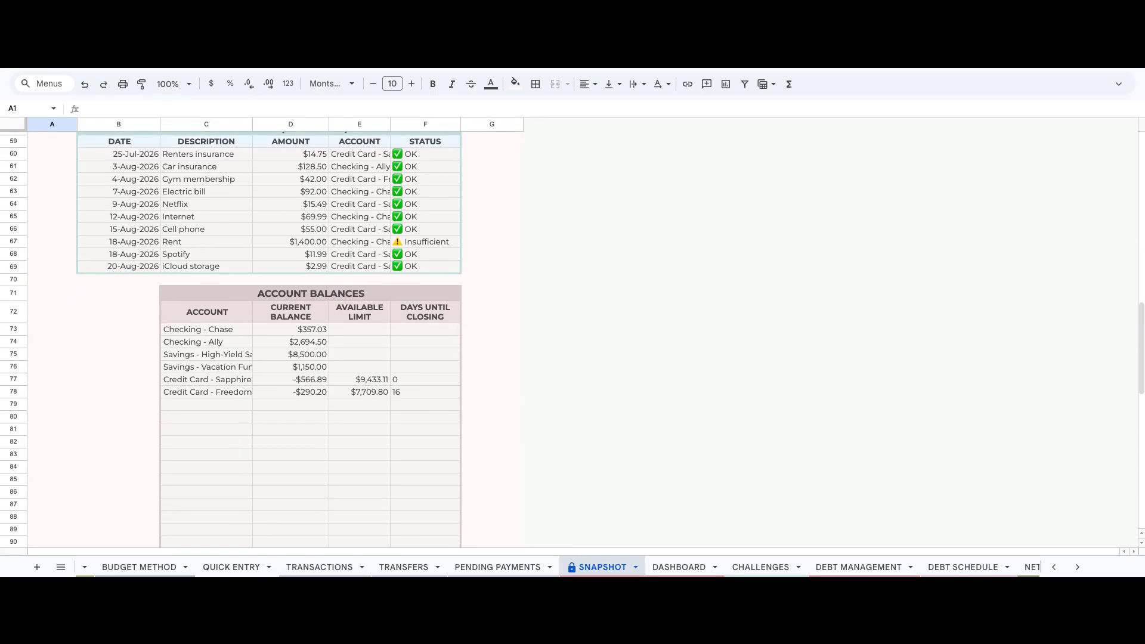
pyautogui.scroll(20, 268, 339)
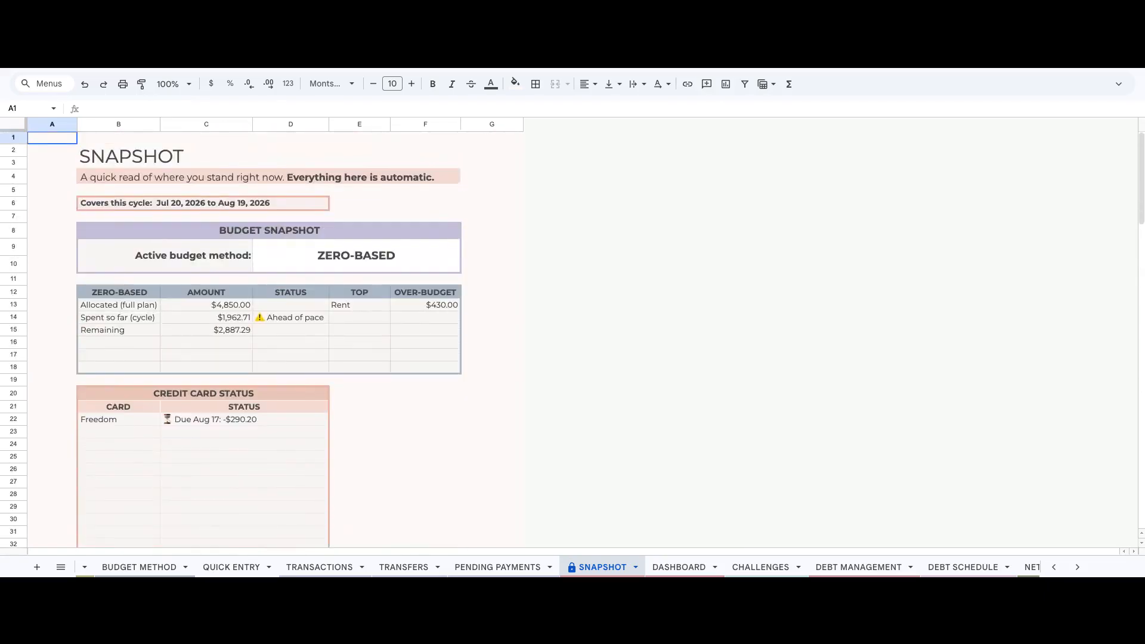
# - Open the DASHBOARD sheet and look through the available View Period and Compare baseline choices
pyautogui.hotkey('ctrl', 'pagedown')
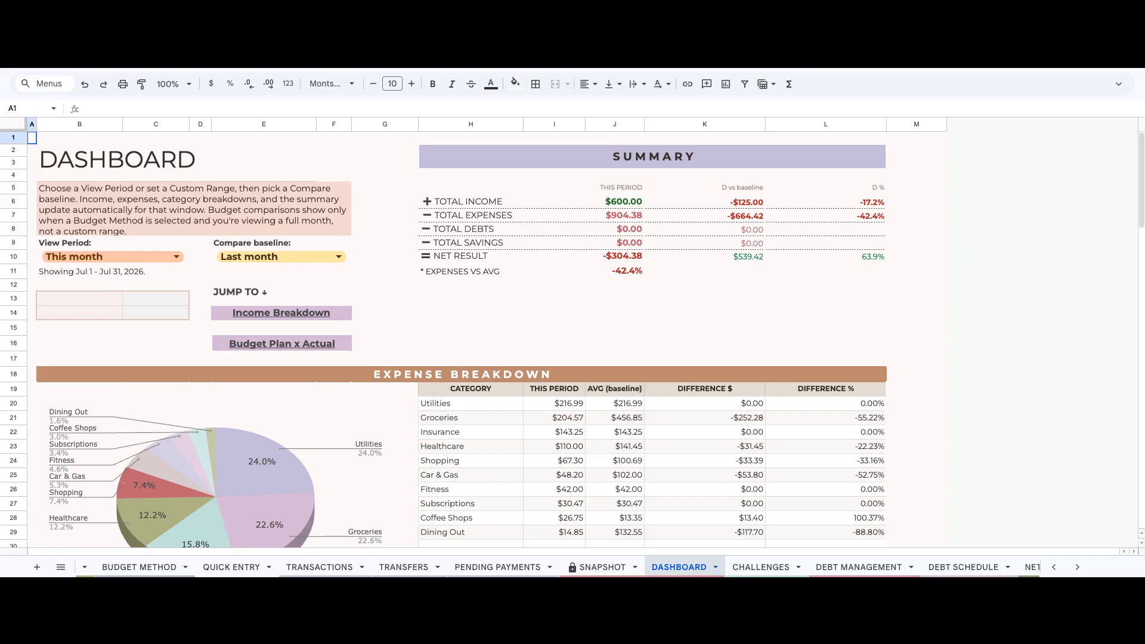
pyautogui.click(150, 256)
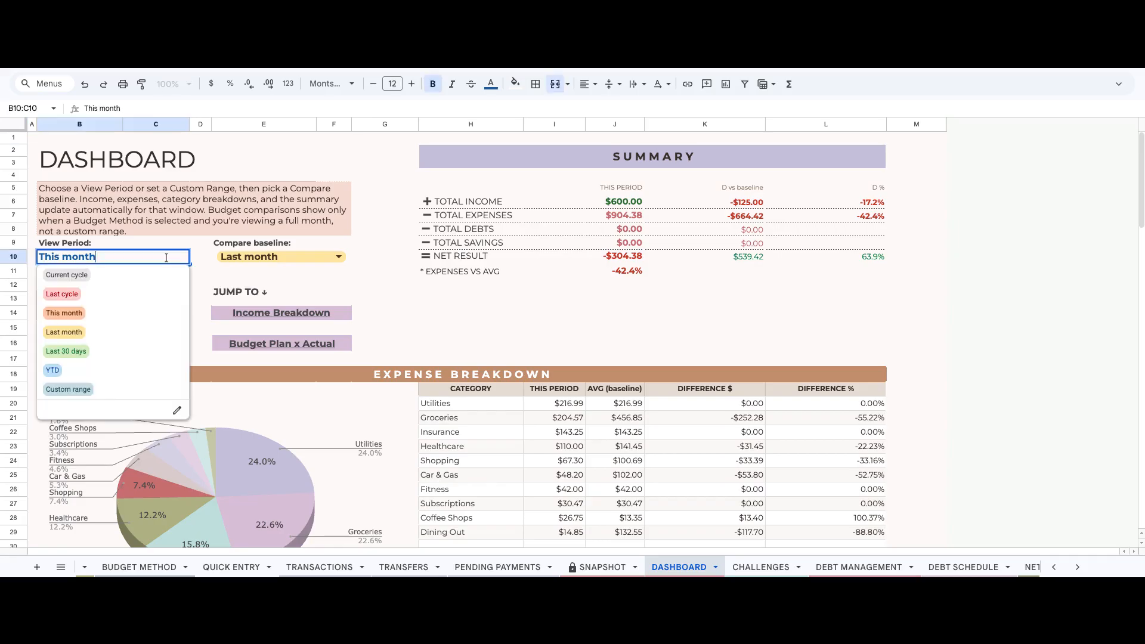
pyautogui.click(158, 306)
pyautogui.click(280, 258)
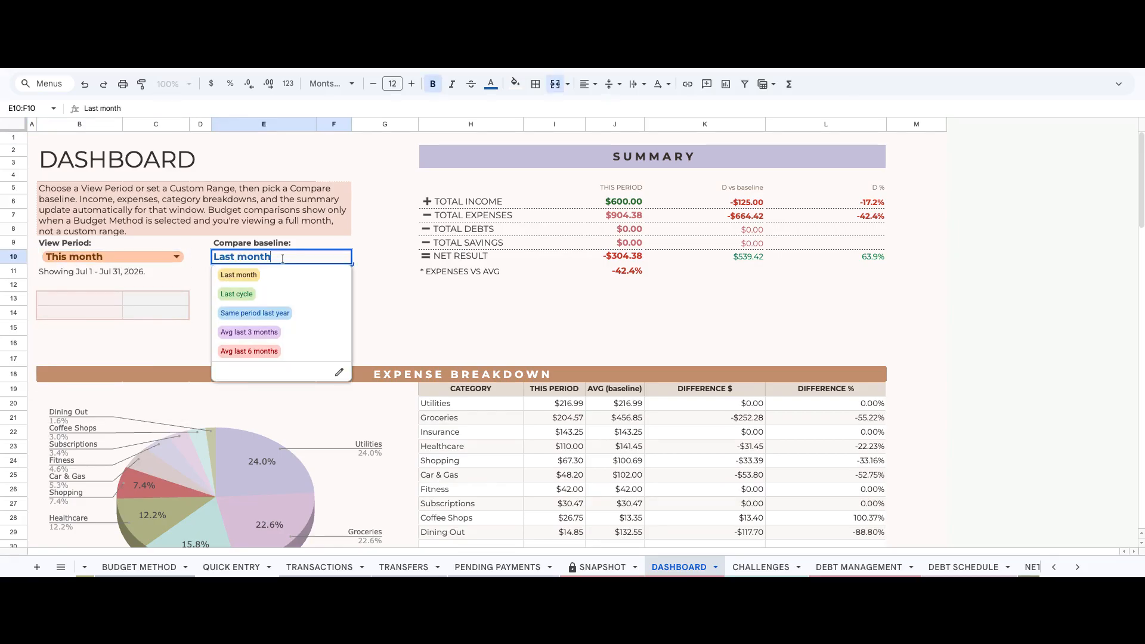
pyautogui.click(180, 246)
# - Set the dashboard's View Period to Custom range with start date 09-Jun-26 and end date 23-Jul-26
pyautogui.click(173, 258)
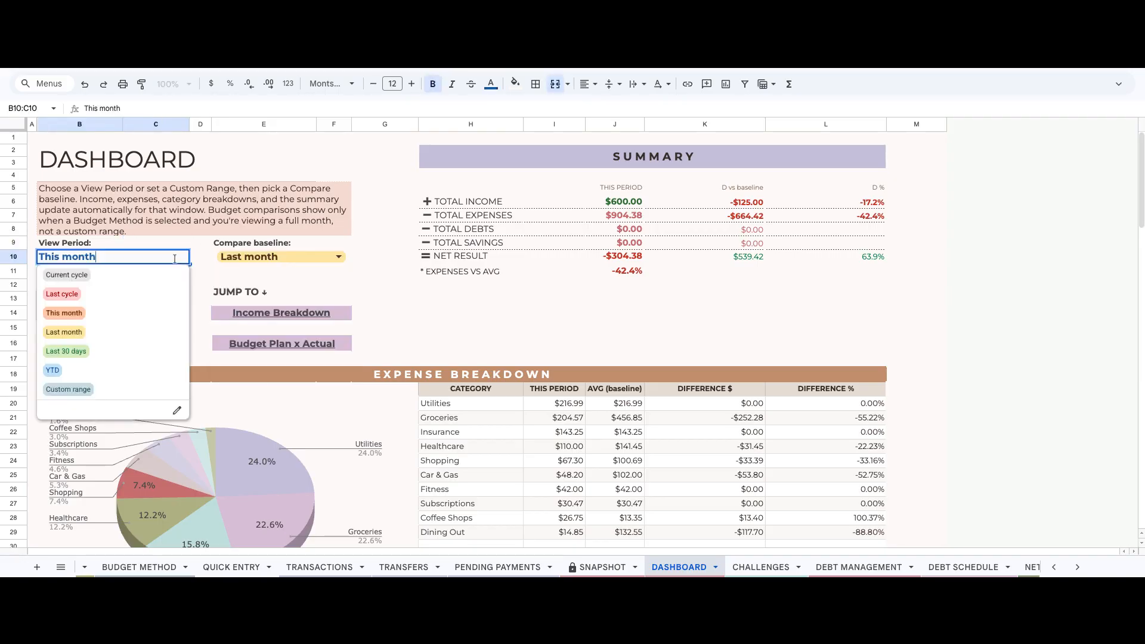
pyautogui.click(113, 386)
pyautogui.doubleClick(138, 302)
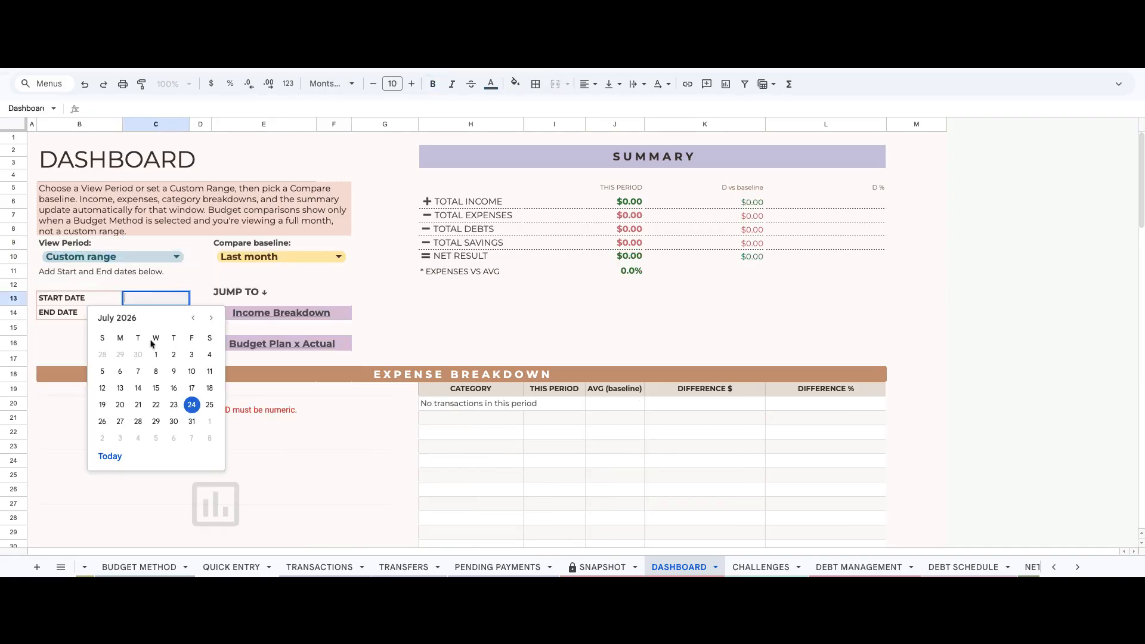
pyautogui.click(193, 317)
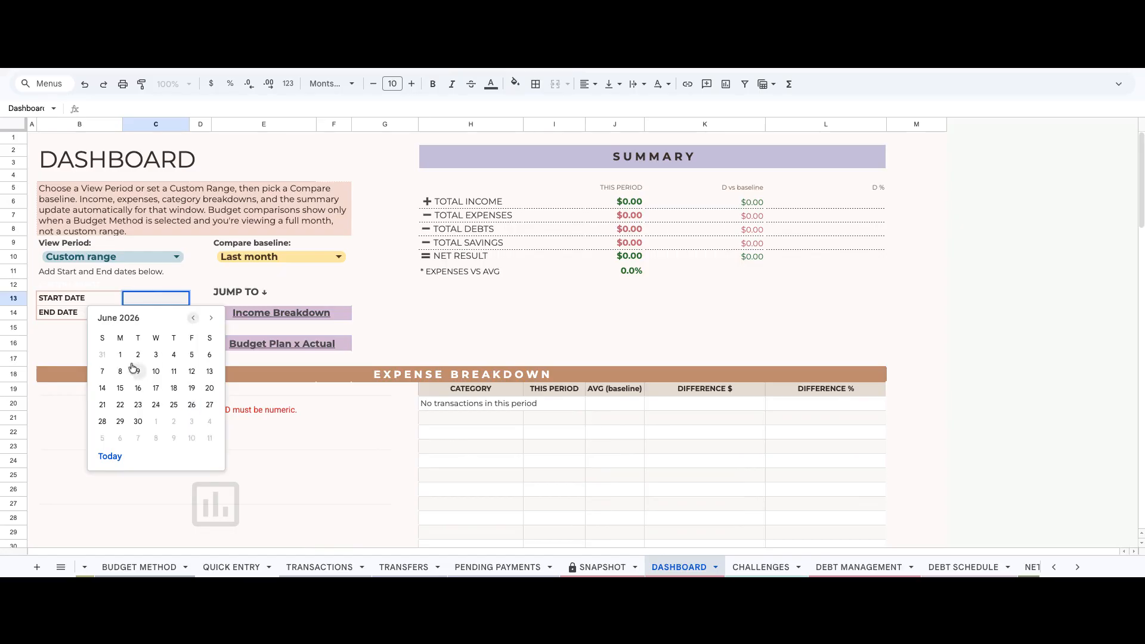
pyautogui.click(137, 371)
pyautogui.doubleClick(156, 314)
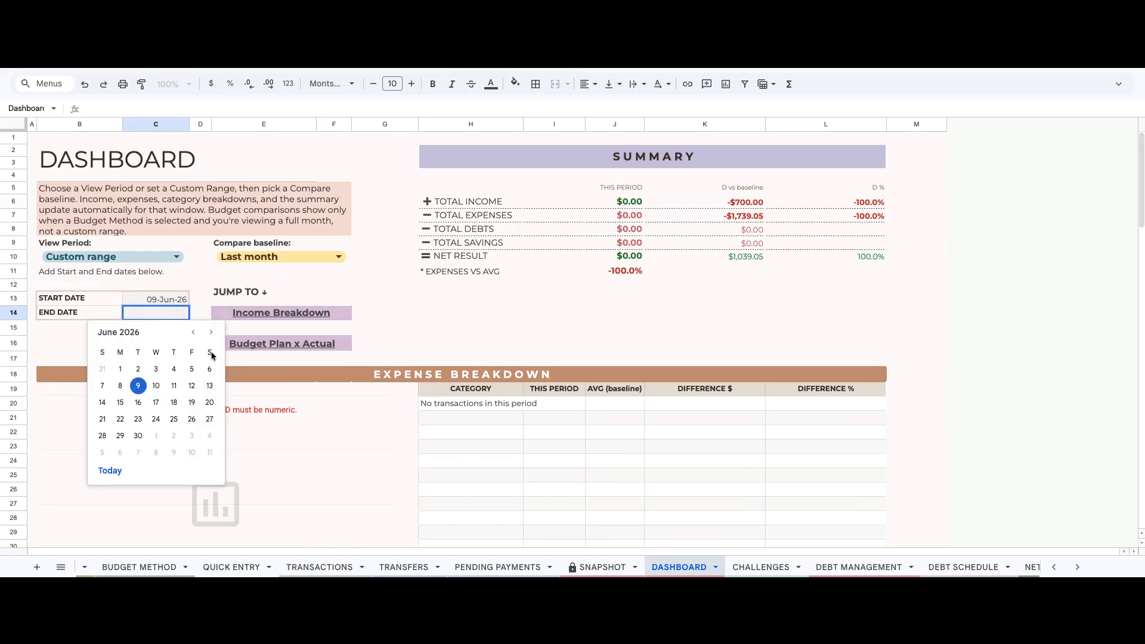
pyautogui.click(210, 334)
pyautogui.click(169, 423)
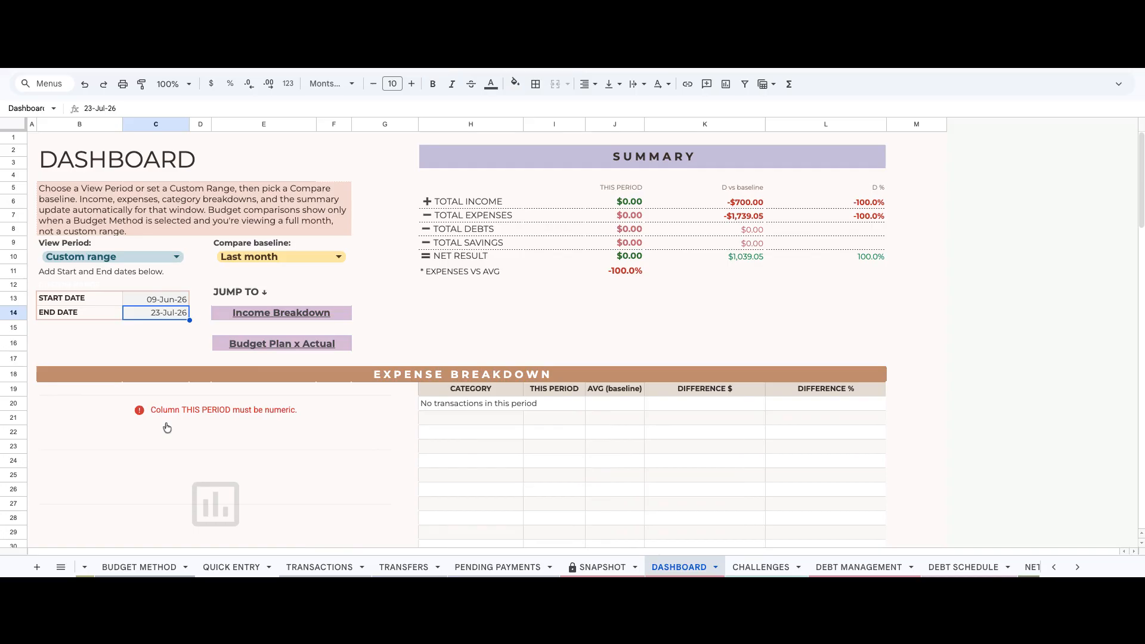
# - Review the dashboard's EXPENSE BREAKDOWN for the custom range and follow the link to the Income Breakdown
pyautogui.scroll(-5, 463, 474)
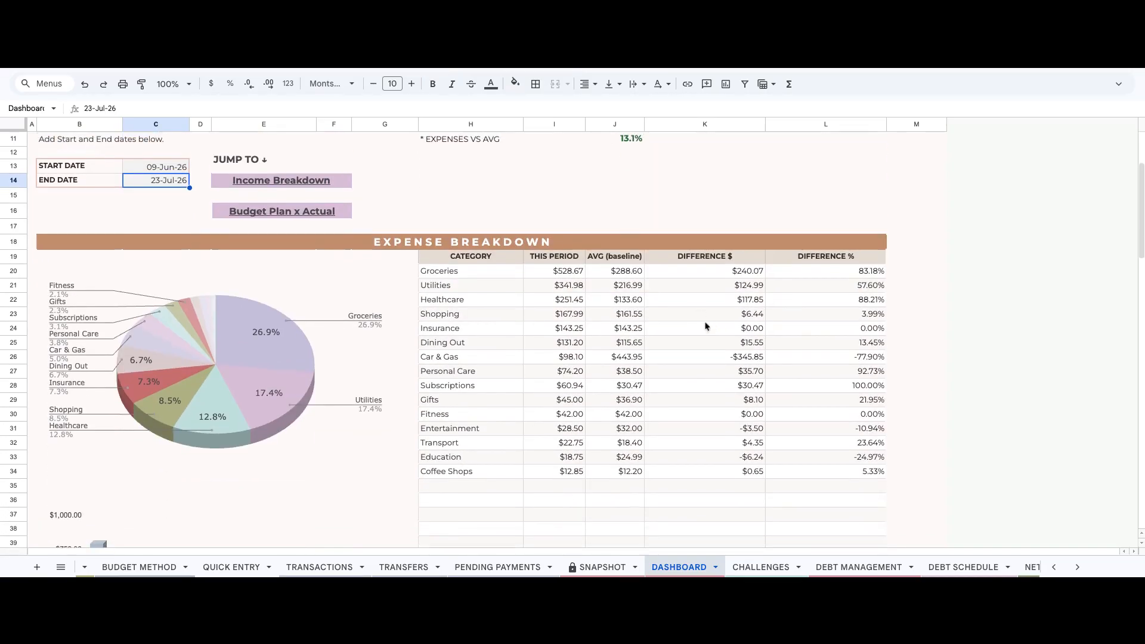
pyautogui.scroll(2, 706, 326)
pyautogui.scroll(-1, 861, 451)
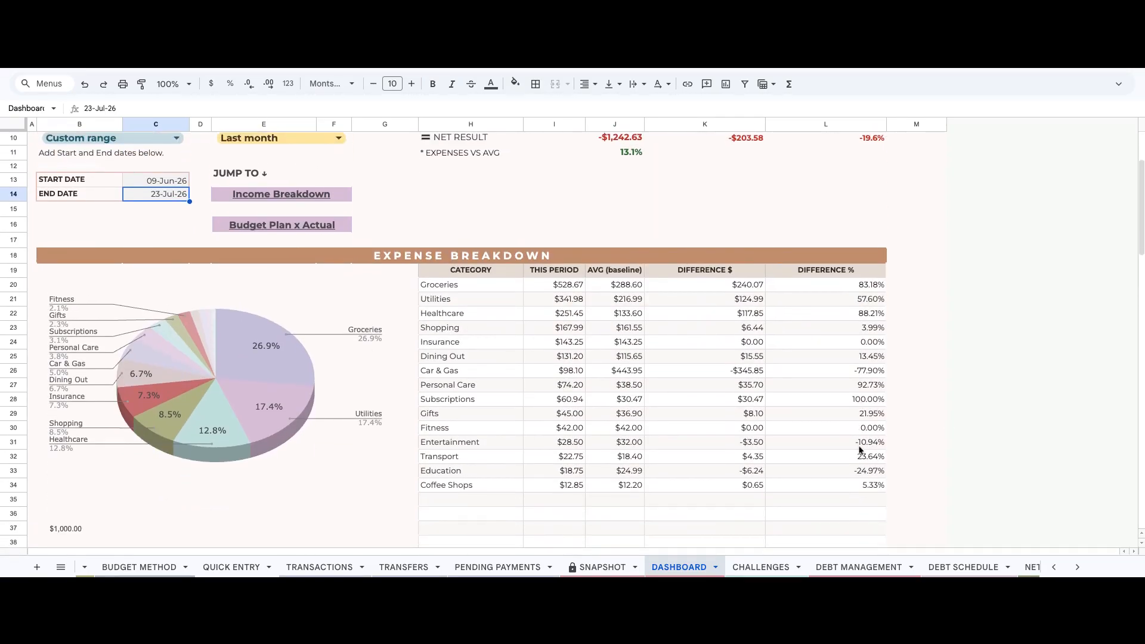
pyautogui.click(307, 197)
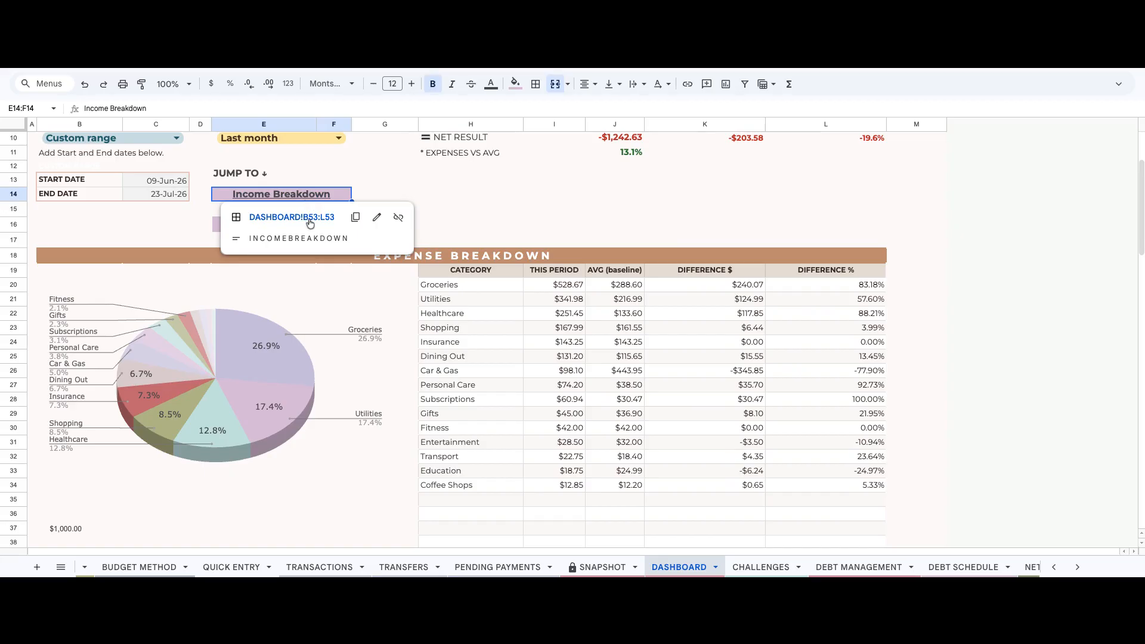
pyautogui.click(309, 220)
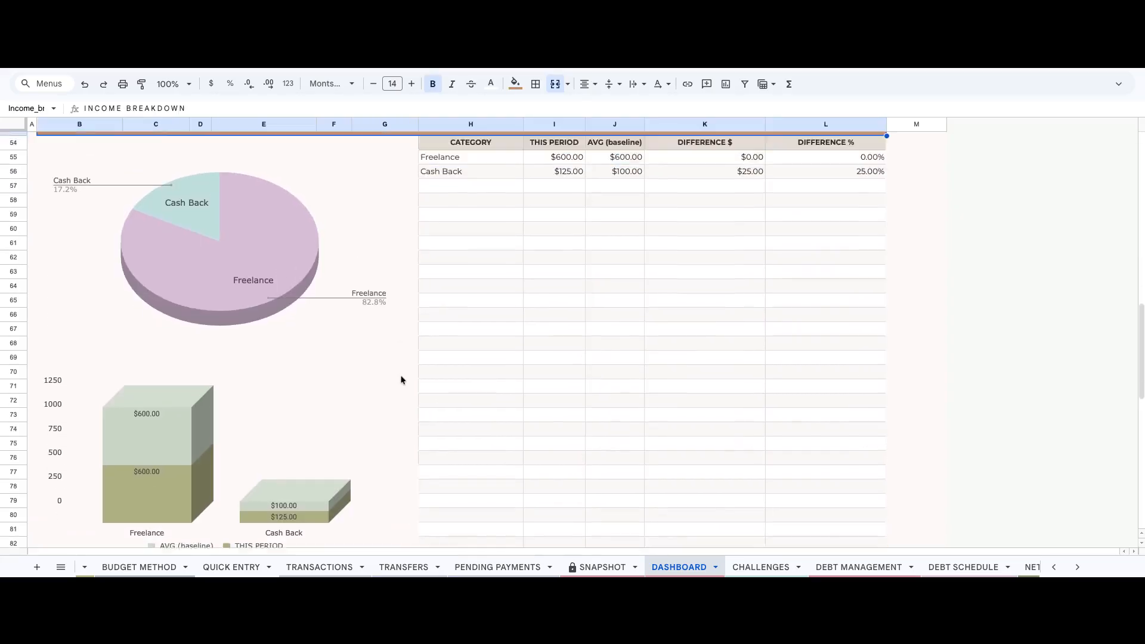
# - Follow the dashboard's Budget Plan x Actual link and examine the budget versus actual chart and table
pyautogui.scroll(14, 401, 380)
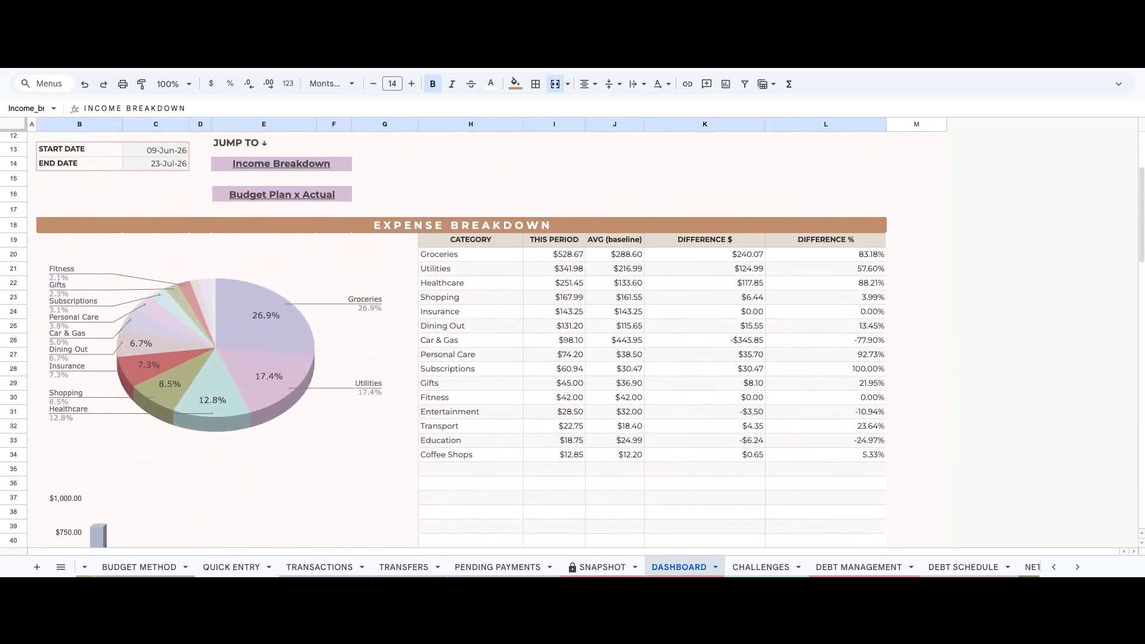
pyautogui.click(306, 197)
pyautogui.click(302, 216)
pyautogui.scroll(-1, 434, 411)
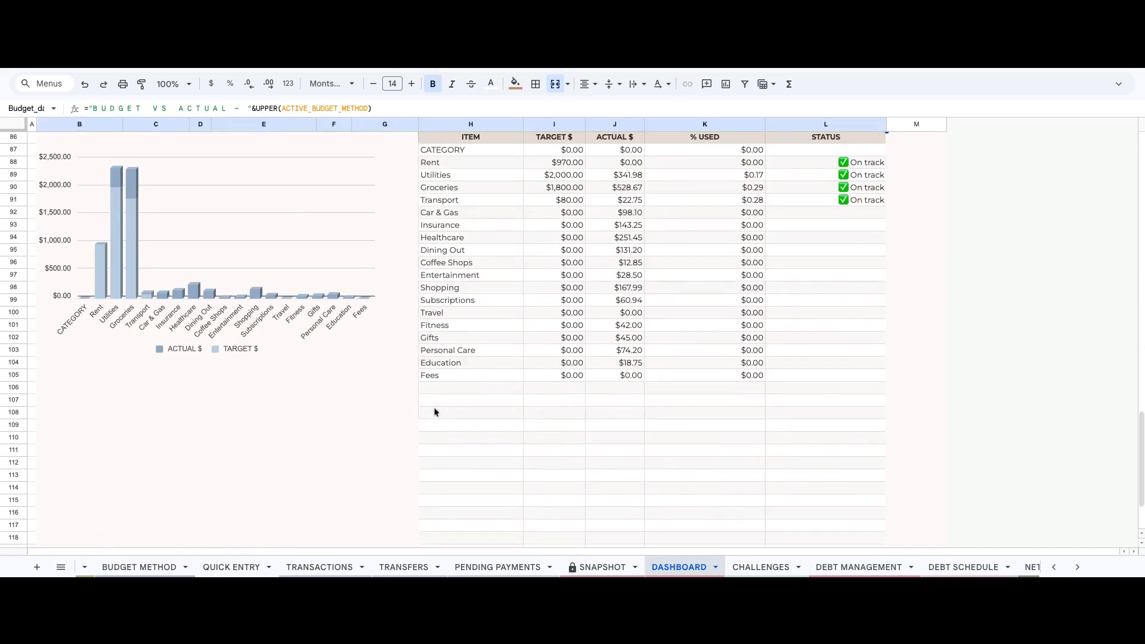
pyautogui.scroll(3, 434, 411)
# - Add an Emergency Fund goal with a target amount of 10000 in the first row of the SINKING FUNDS table
pyautogui.scroll(-2, 434, 410)
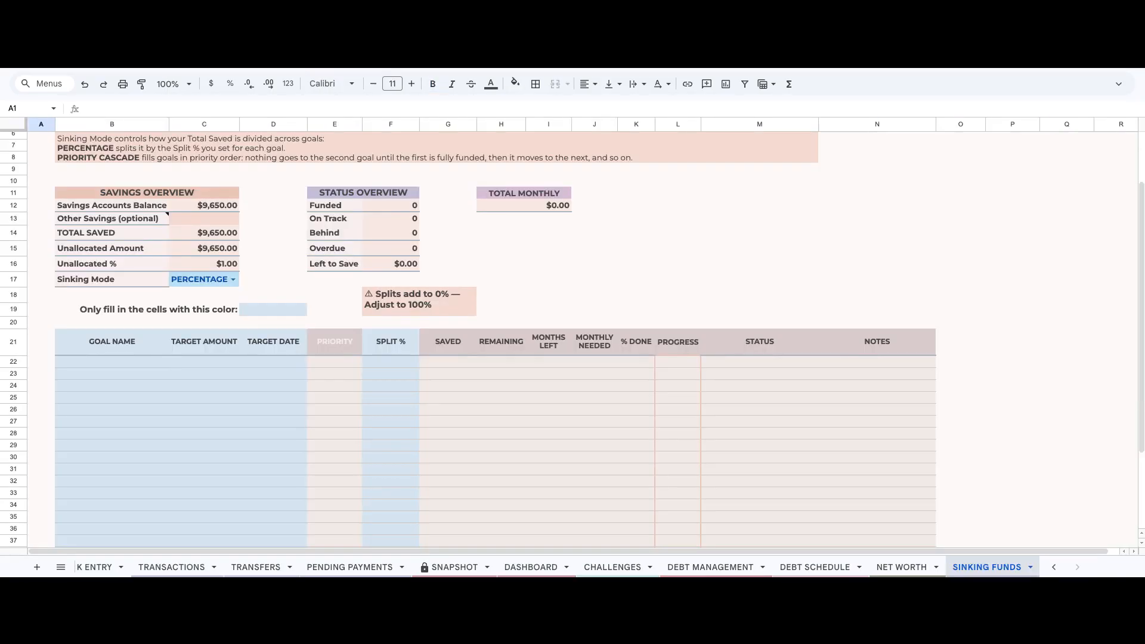
pyautogui.click(111, 362)
pyautogui.write('Emergency Fund')
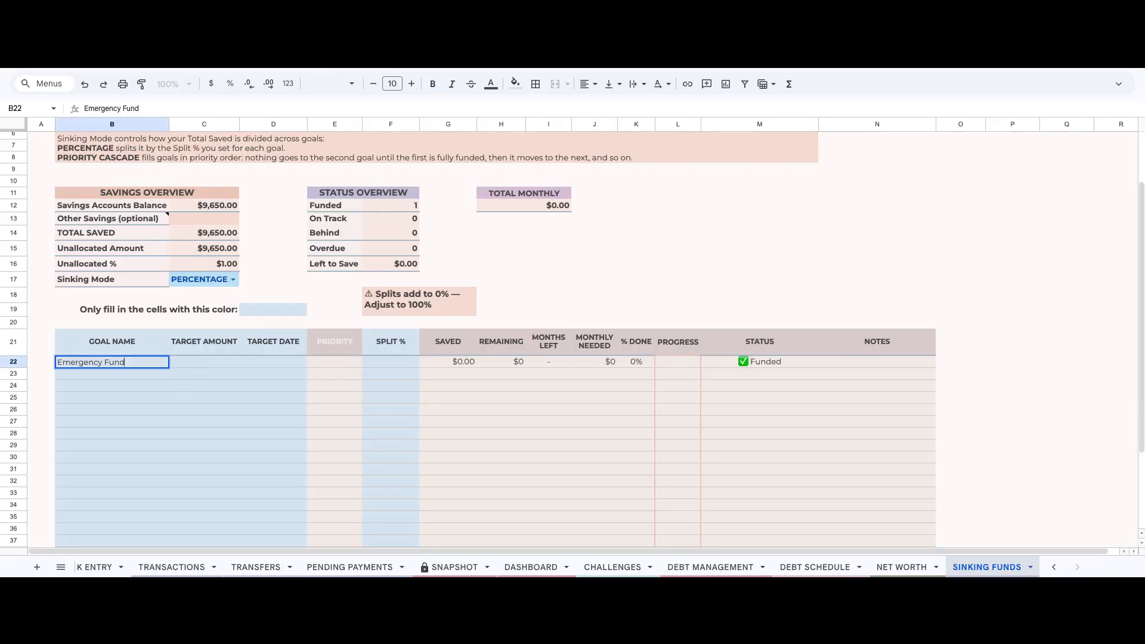
pyautogui.press('Tab')
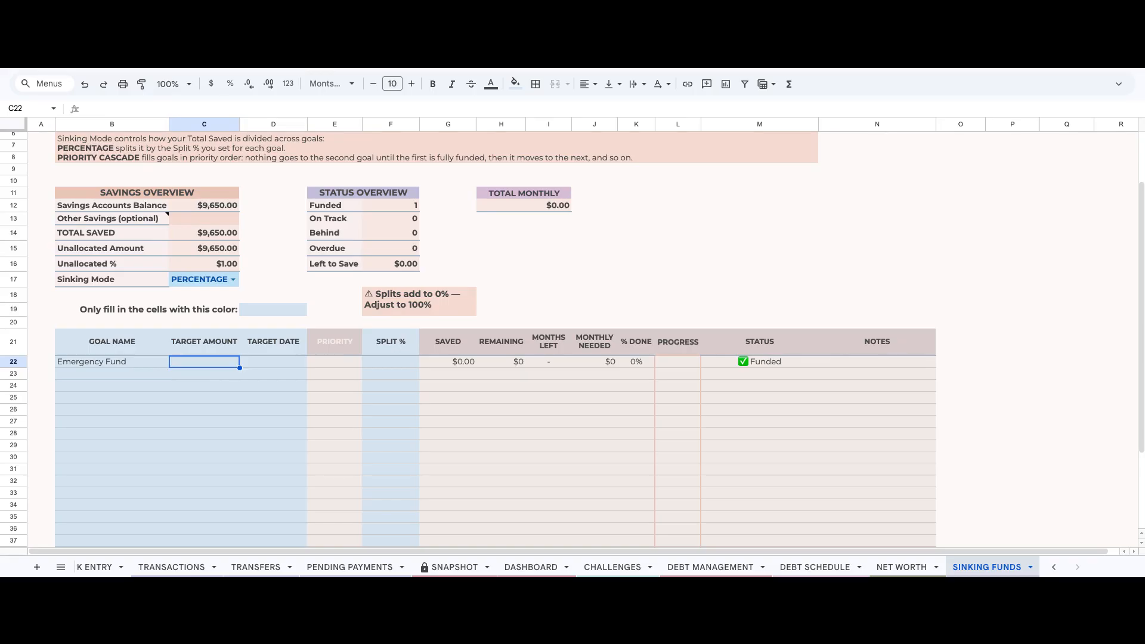
pyautogui.write('10000')
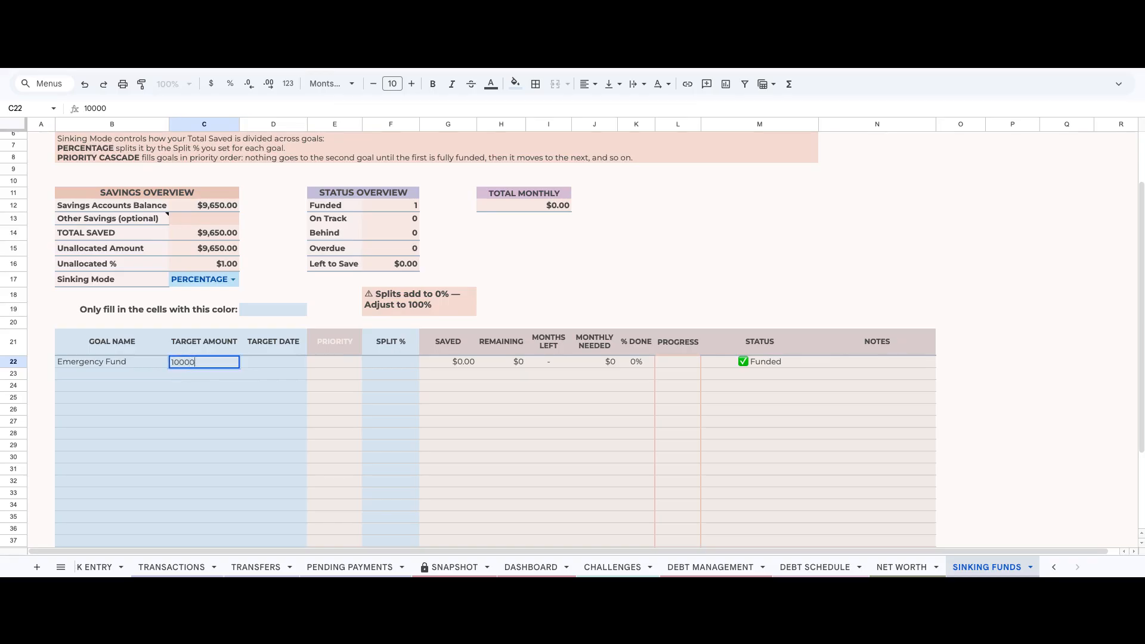
pyautogui.press('Return')
pyautogui.press('Up')
pyautogui.press('Right')
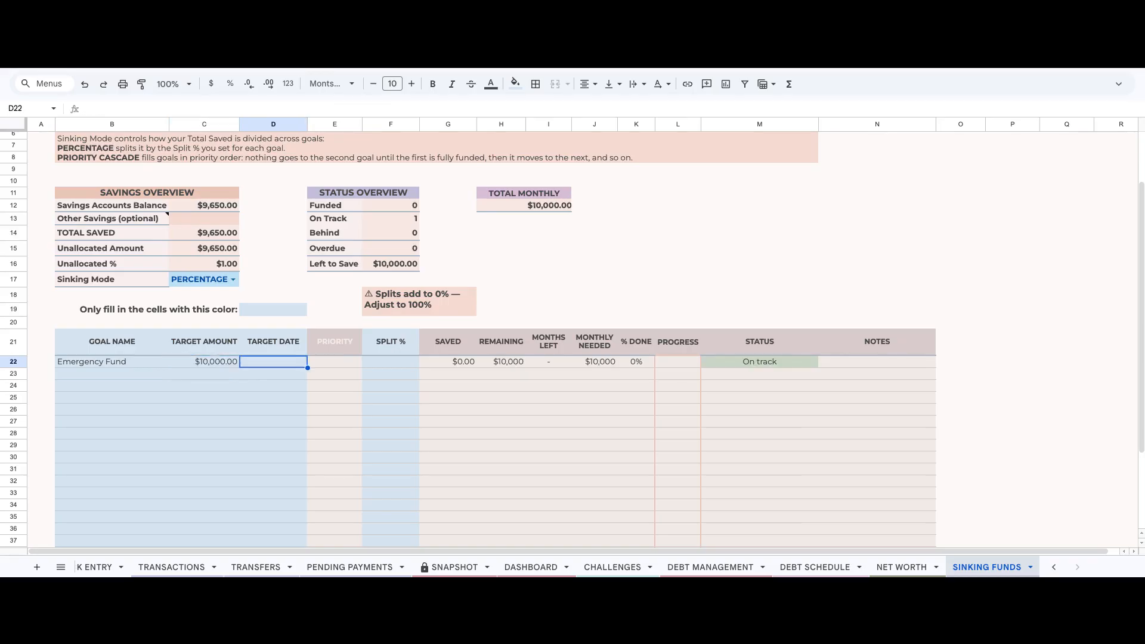
pyautogui.click(287, 351)
pyautogui.press('Delete')
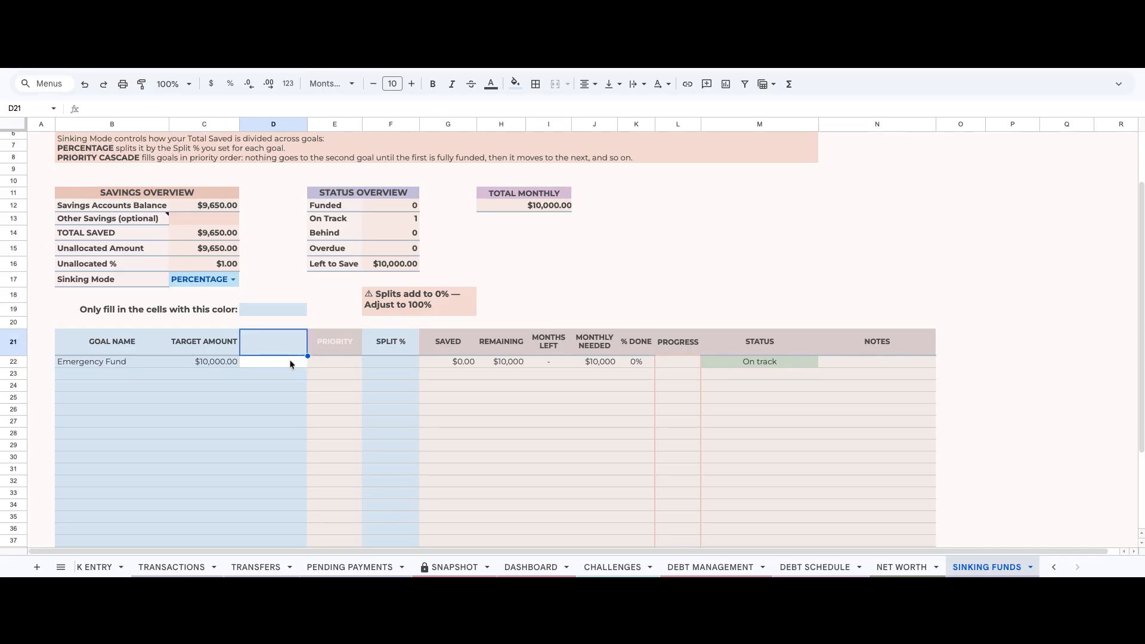
pyautogui.hotkey('ctrl', 'z')
# - Set the Emergency Fund goal's target date to 17-Sep-26
pyautogui.click(291, 364)
pyautogui.doubleClick(292, 363)
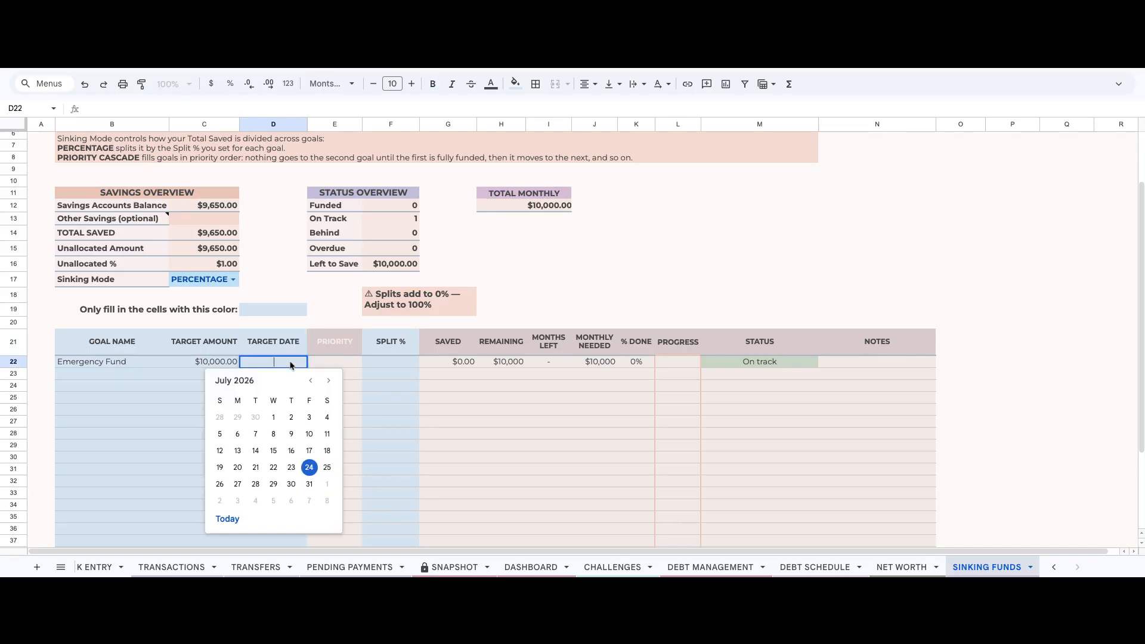
pyautogui.click(329, 382)
pyautogui.click(329, 382)
pyautogui.click(291, 450)
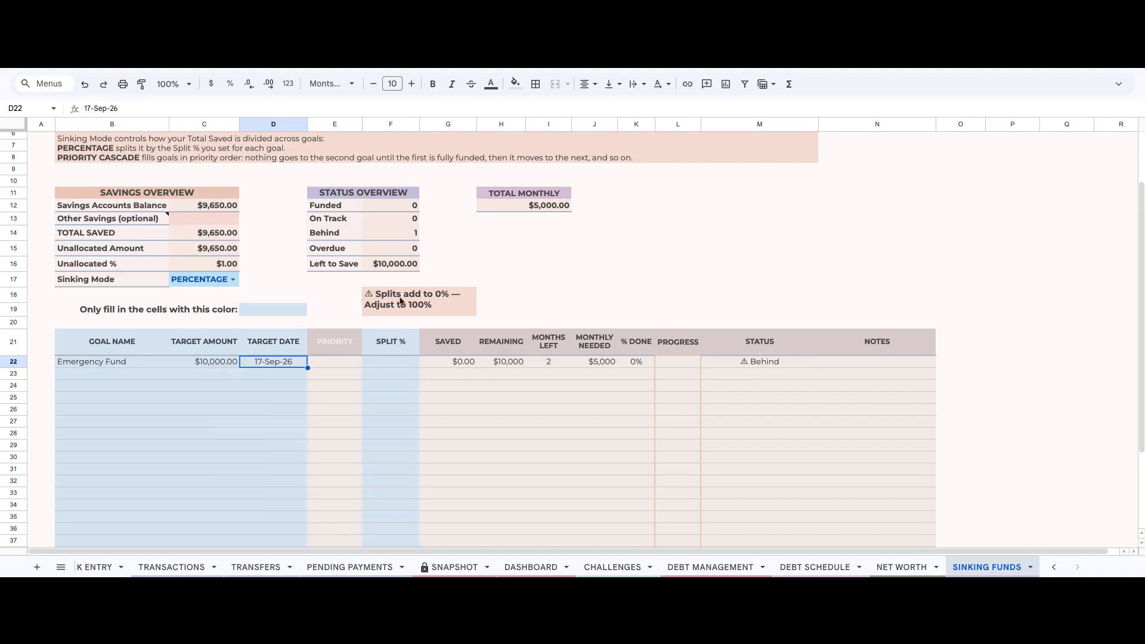
# - Check the Sinking Mode choices and the Savings Accounts Balance in the SAVINGS OVERVIEW
pyautogui.click(232, 281)
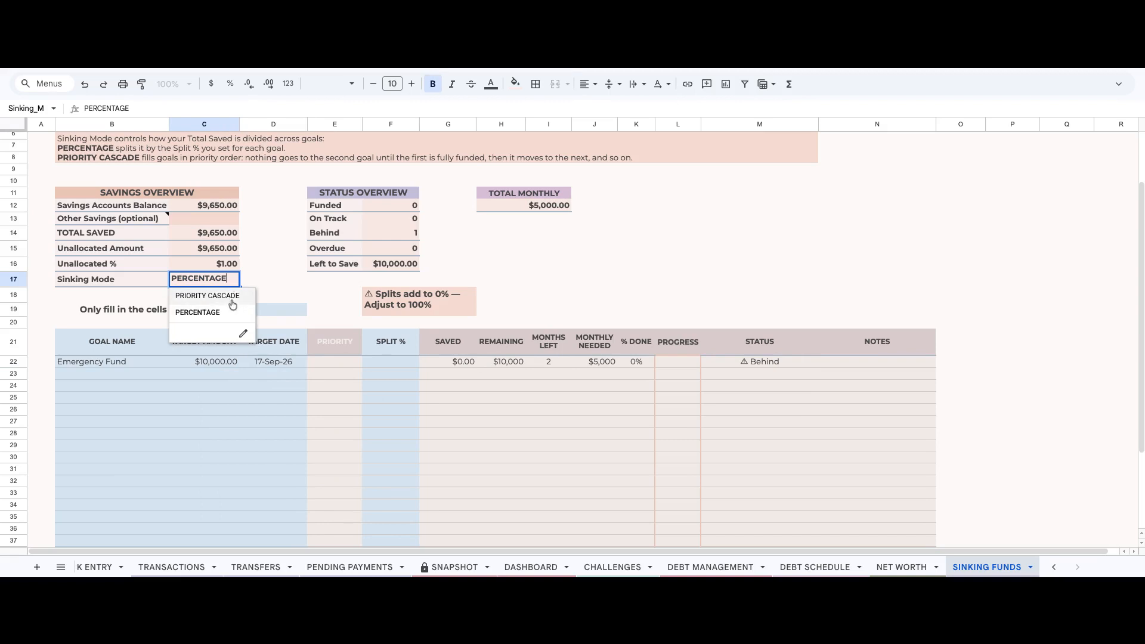
pyautogui.click(266, 269)
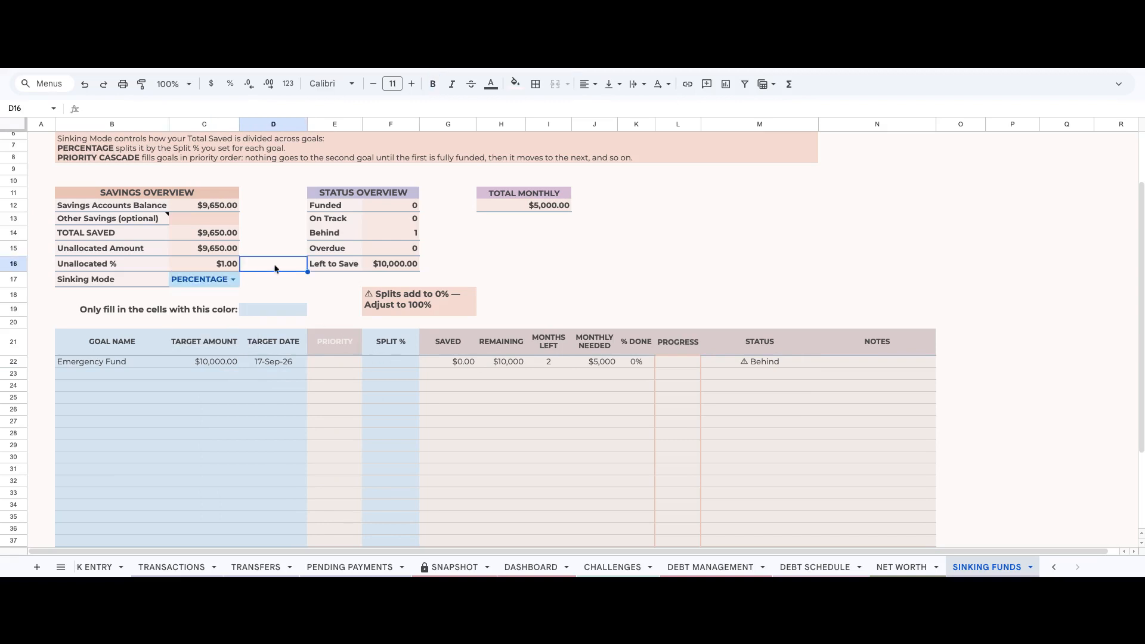
pyautogui.click(219, 210)
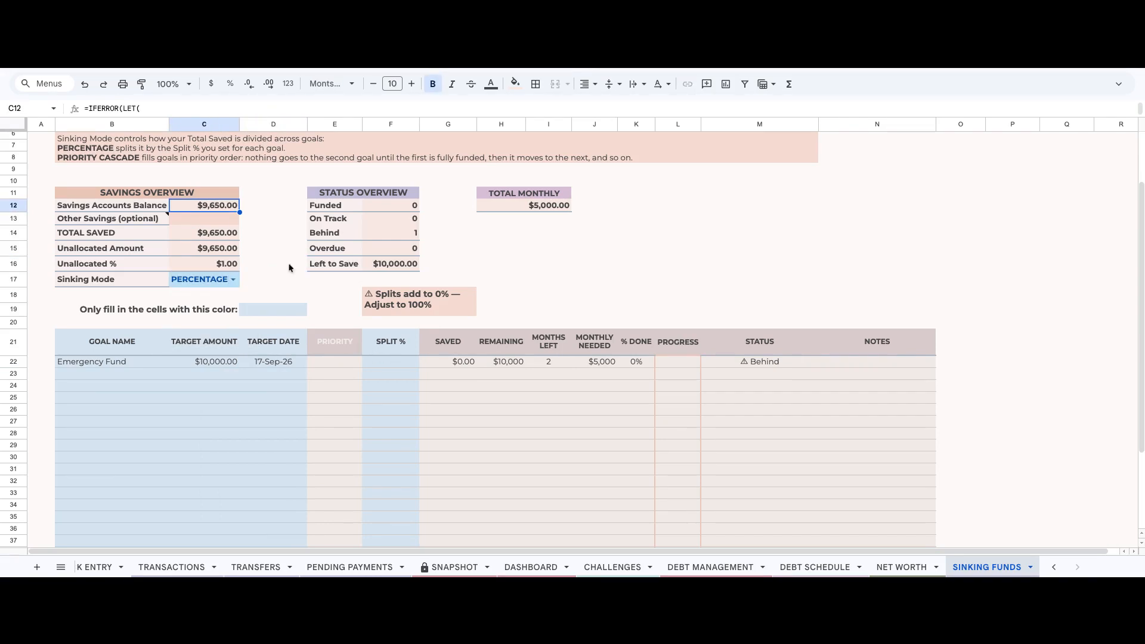
# - Set the Emergency Fund goal's split to 30%
pyautogui.click(411, 363)
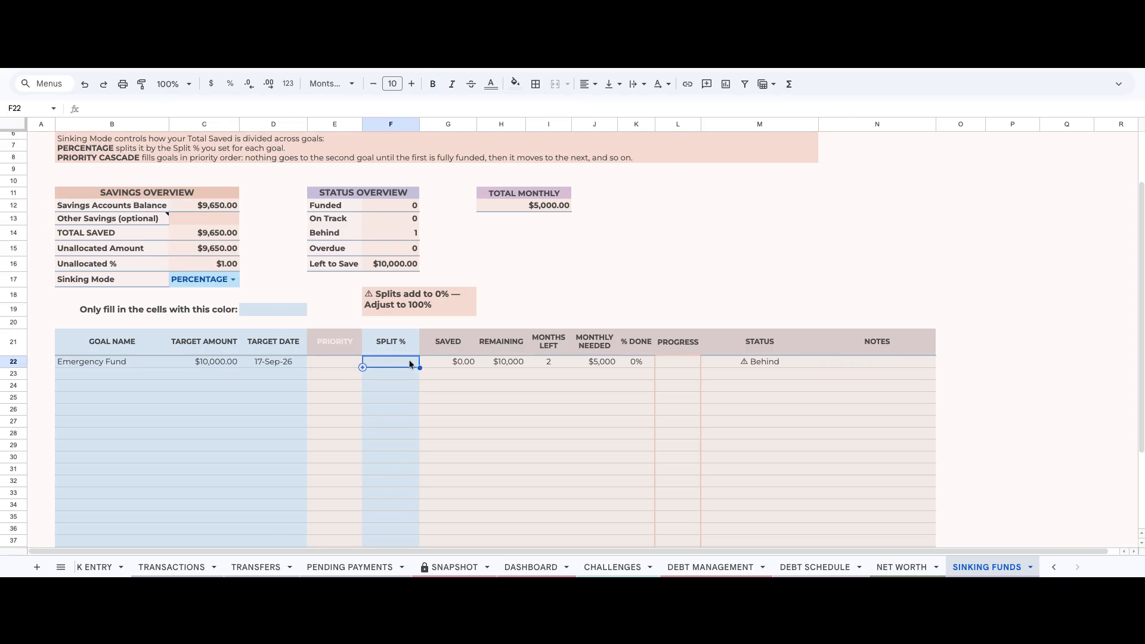
pyautogui.write('30')
pyautogui.press('Return')
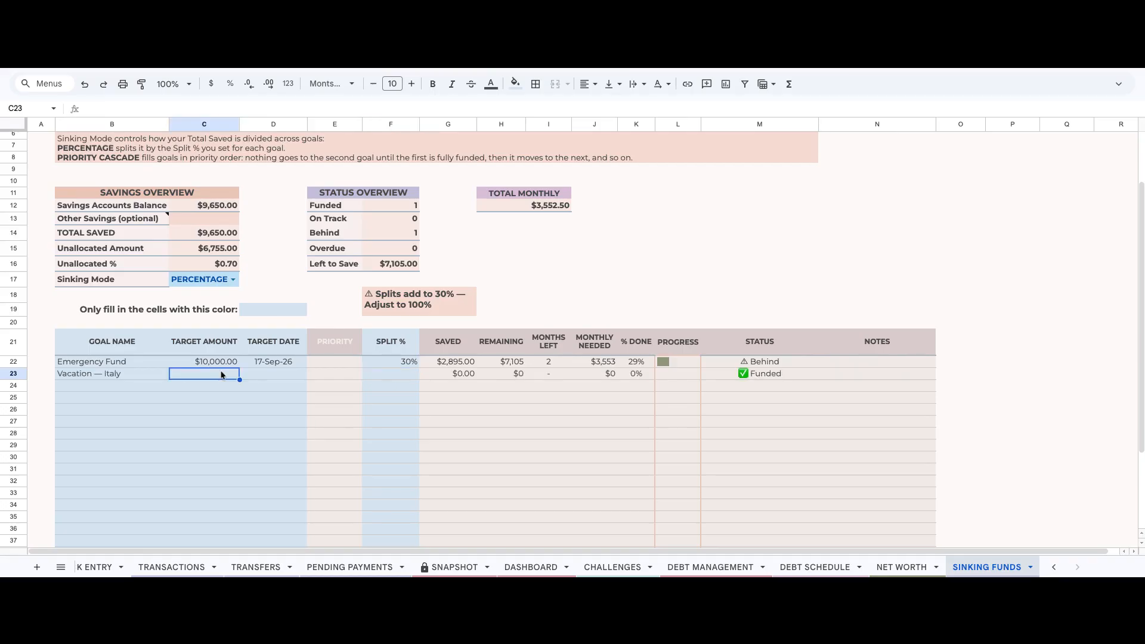
# - Give the Vacation — Italy goal a target amount of 2000 and a target date of 17-Dec-26
pyautogui.write('2000')
pyautogui.press('Return')
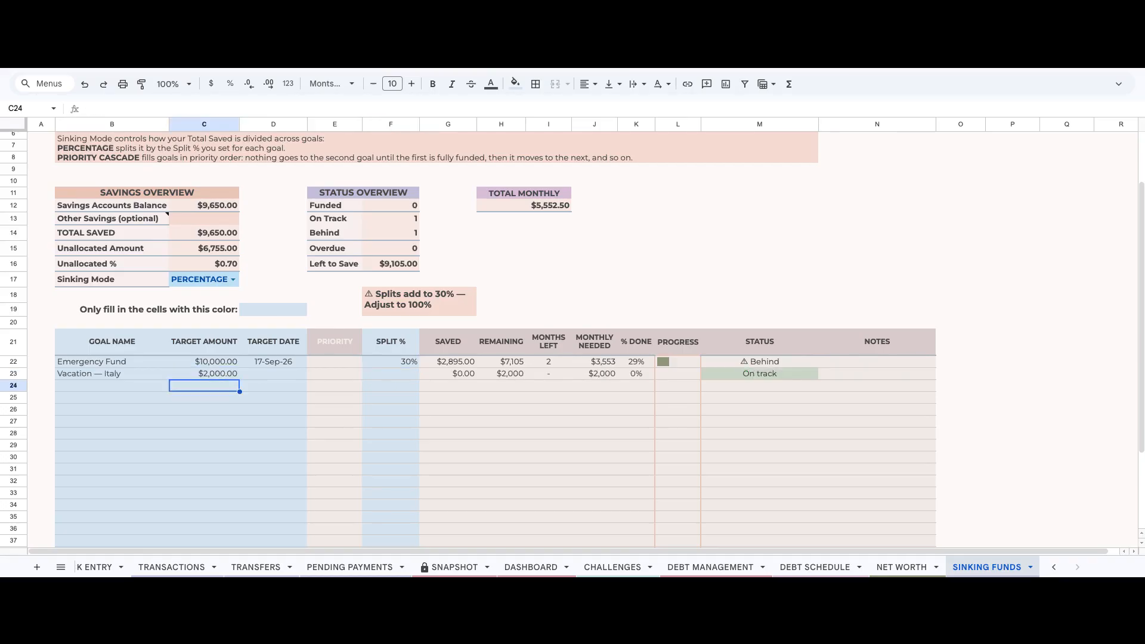
pyautogui.press('Up')
pyautogui.press('Right')
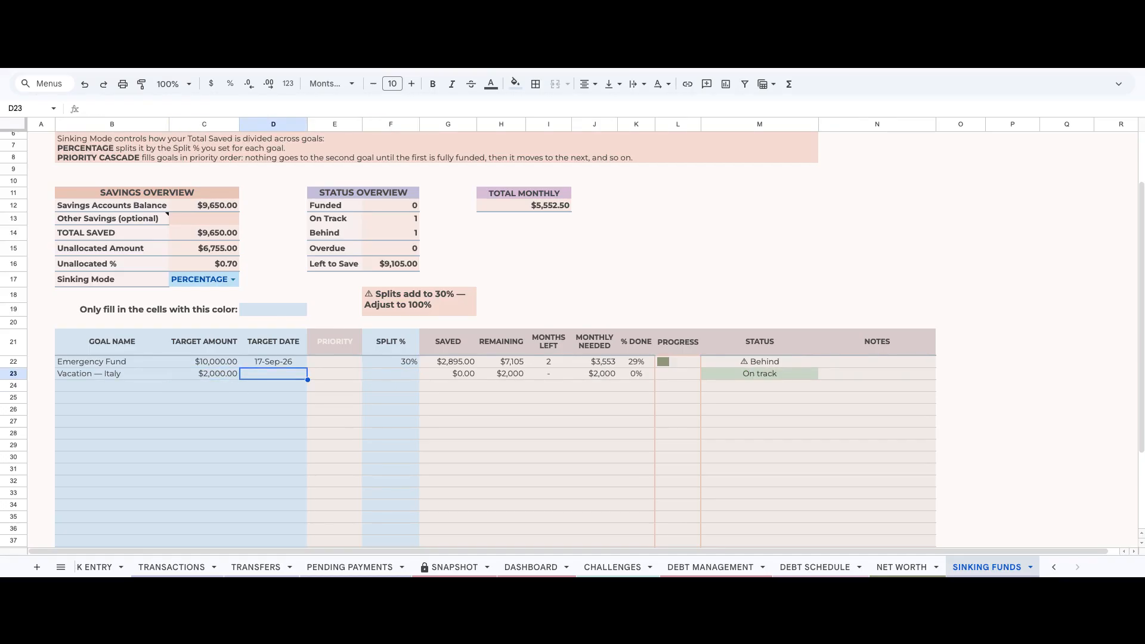
pyautogui.doubleClick(266, 375)
pyautogui.click(328, 394)
pyautogui.click(328, 393)
pyautogui.click(328, 393)
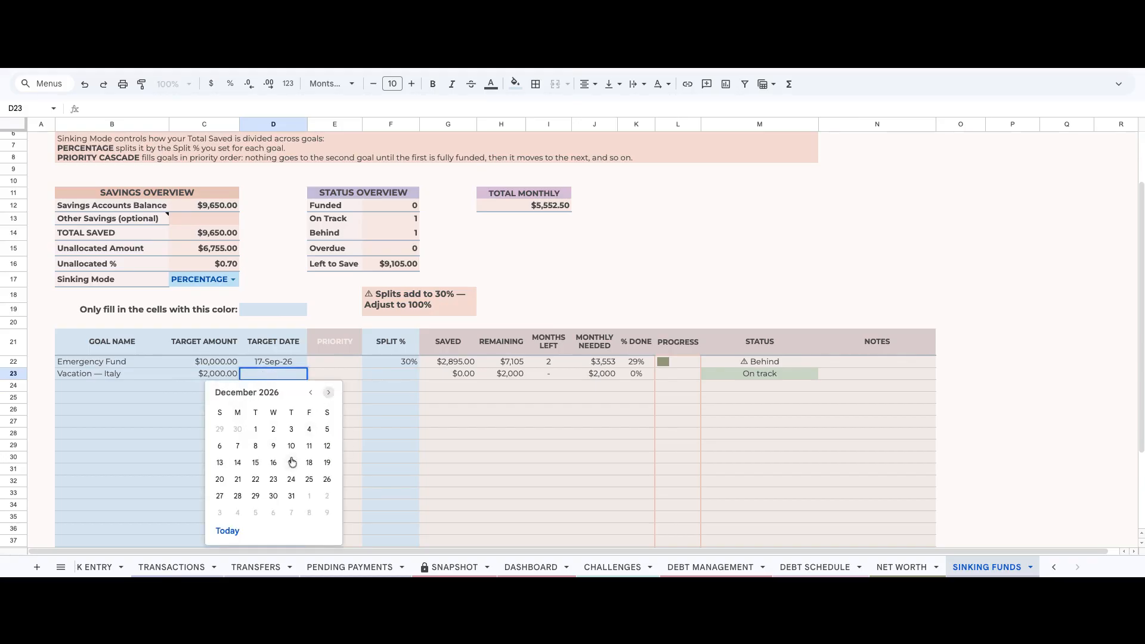
pyautogui.click(292, 463)
# - Set the Vacation — Italy goal's split to 30% and check the split total notice above the table
pyautogui.click(410, 376)
pyautogui.write('30')
pyautogui.press('Return')
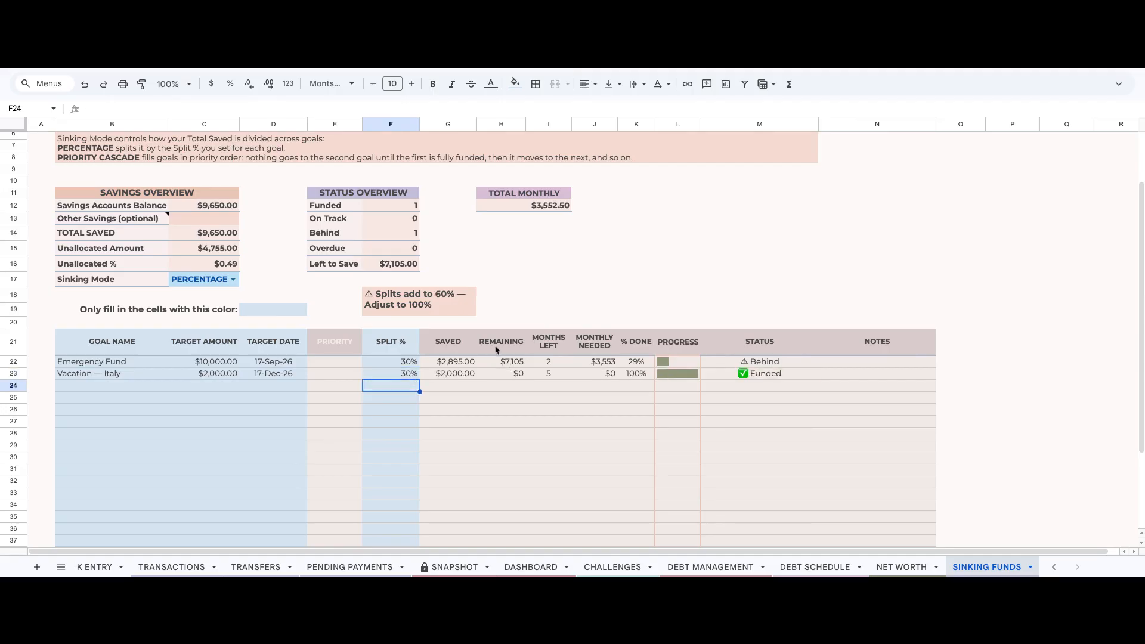
pyautogui.click(413, 309)
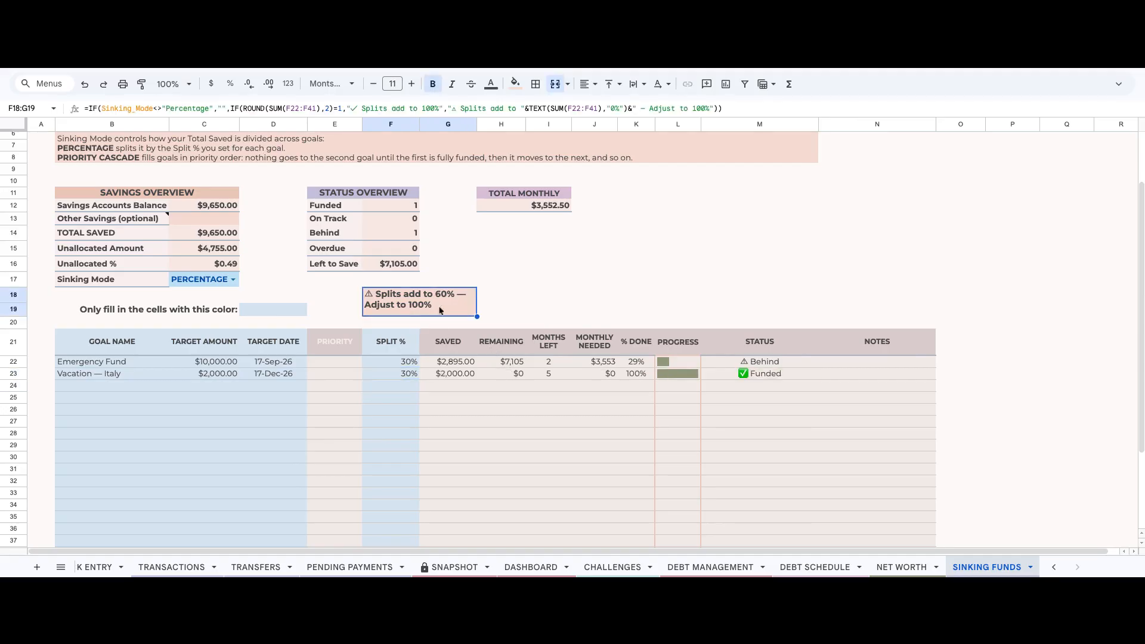
# - Switch the Sinking Mode to PRIORITY CASCADE and check the PRIORITY cells of the Emergency Fund and Vacation — Italy goals
pyautogui.click(232, 279)
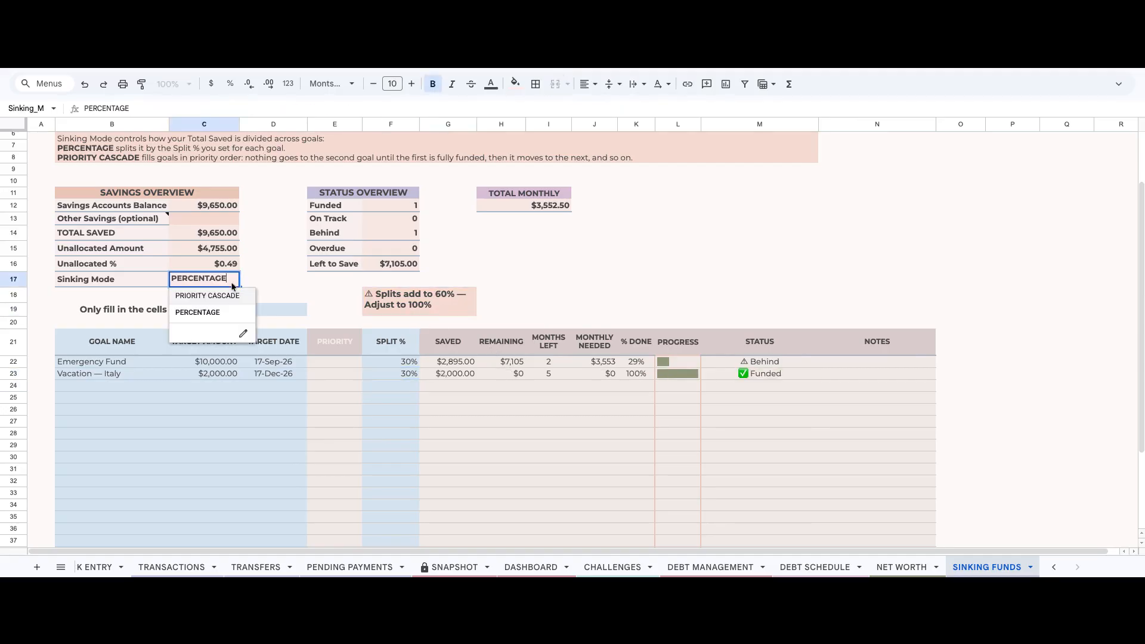
pyautogui.click(230, 296)
pyautogui.click(351, 361)
pyautogui.click(348, 375)
pyautogui.click(352, 365)
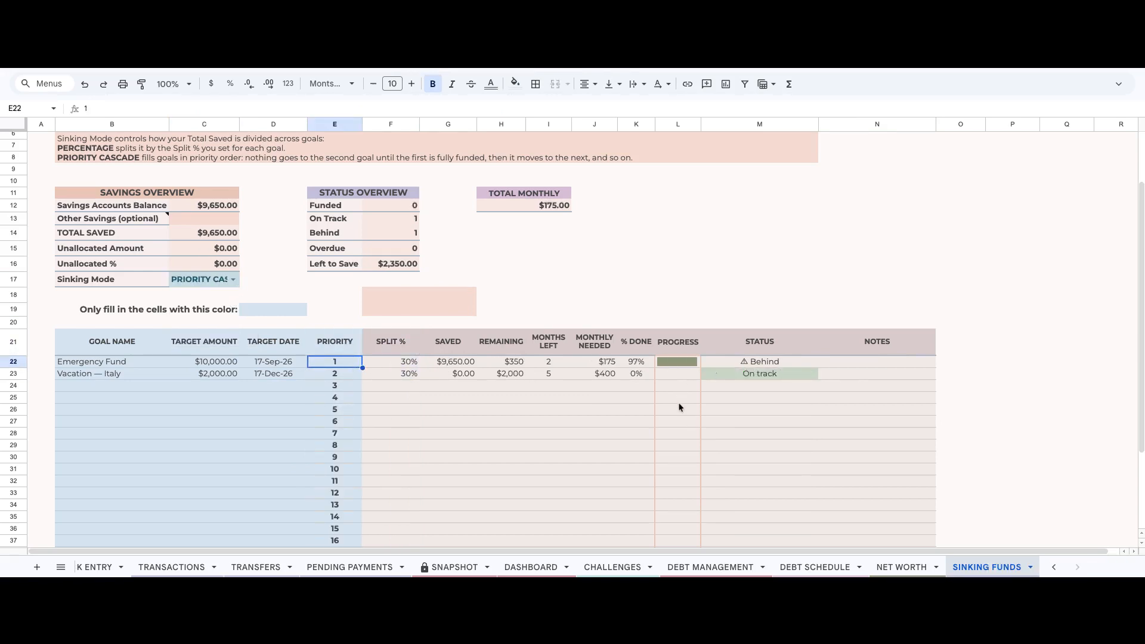